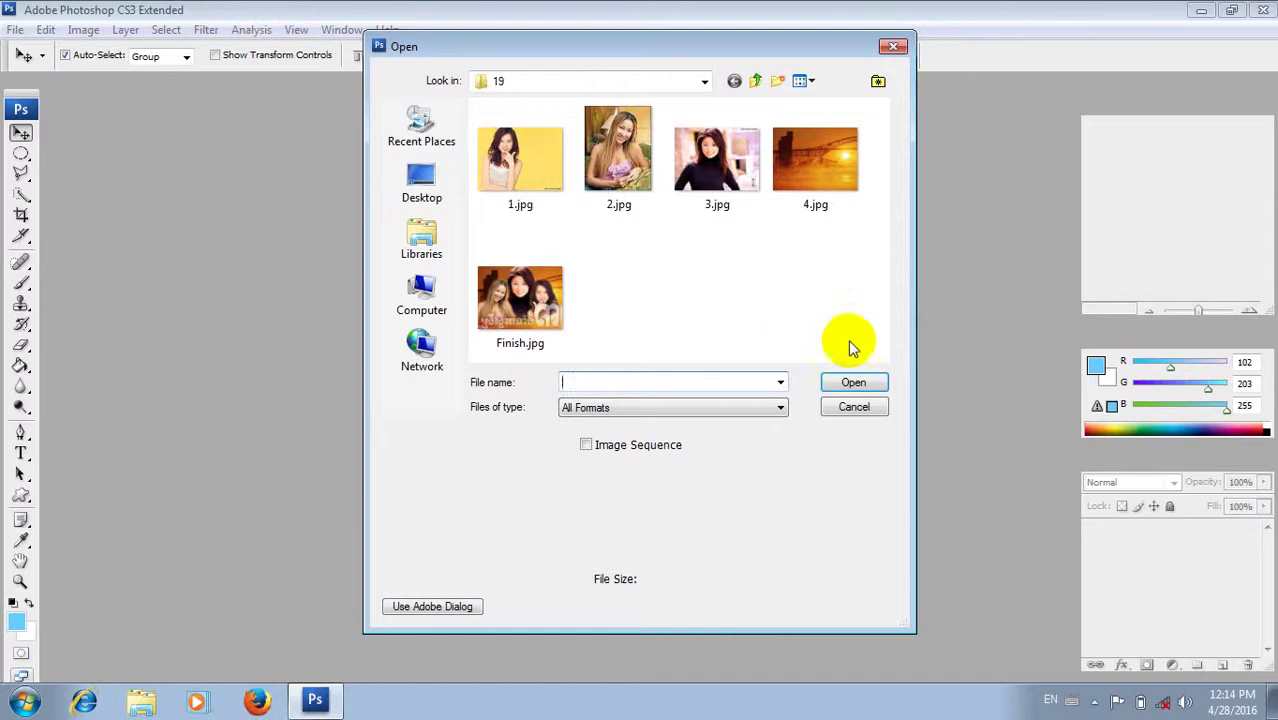
Step: Open 1.jpg, 2.jpg, 3.jpg, 4.jpg and Finish.jpg together, and move the Finish.jpg and 4.jpg windows apart
drag(848, 352, 450, 115)
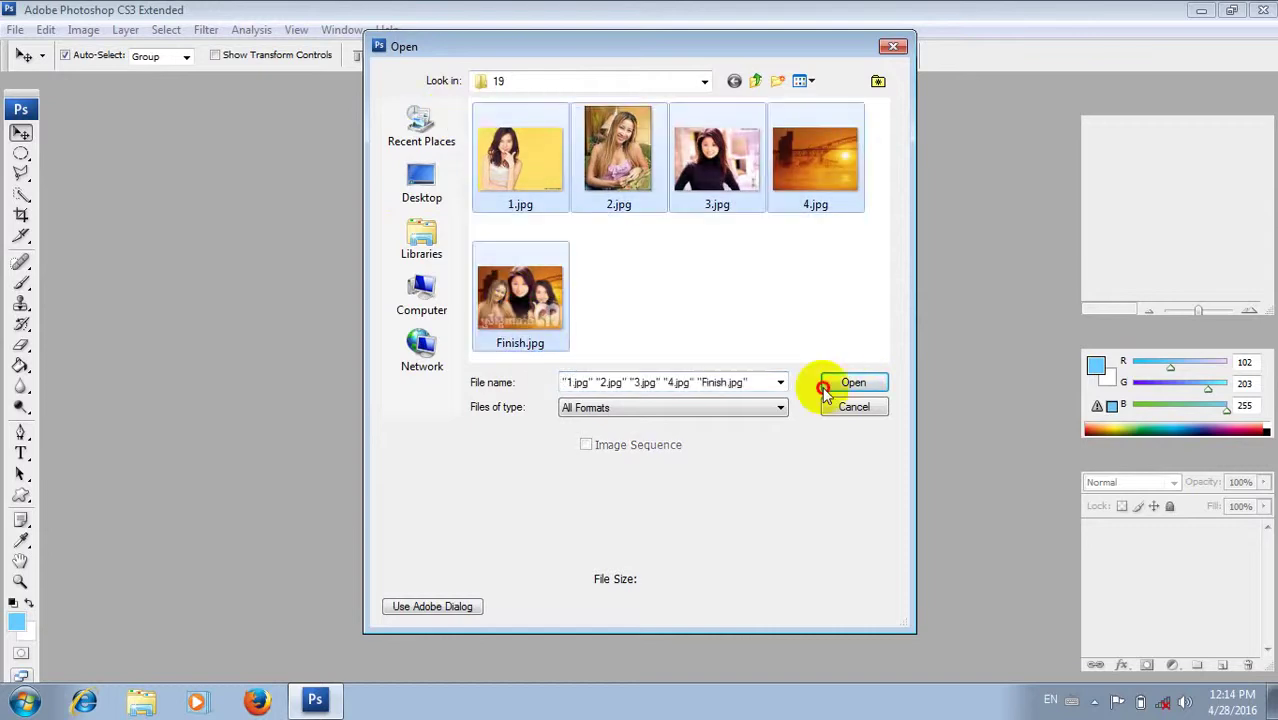
click(829, 384)
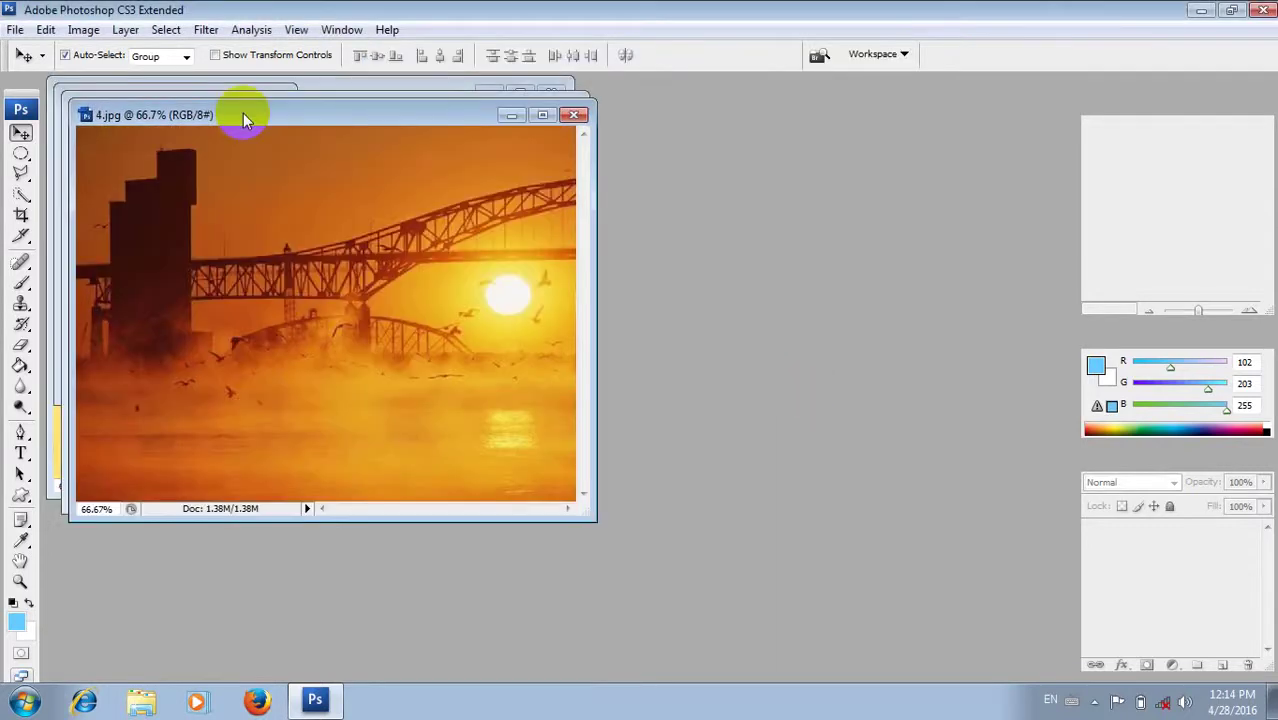
drag(260, 124, 730, 201)
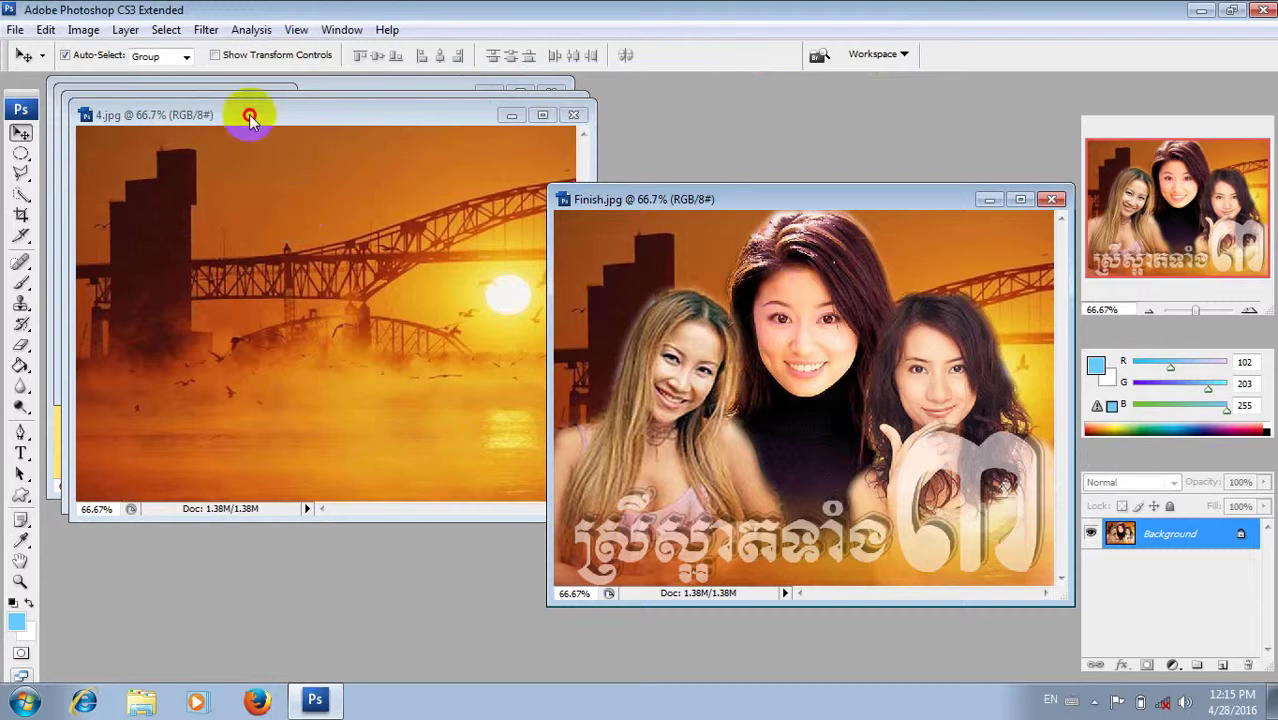
drag(248, 114, 369, 207)
Step: Bring 3.jpg to the front and activate the Polygonal Lasso tool at the woman's sleeve
click(275, 189)
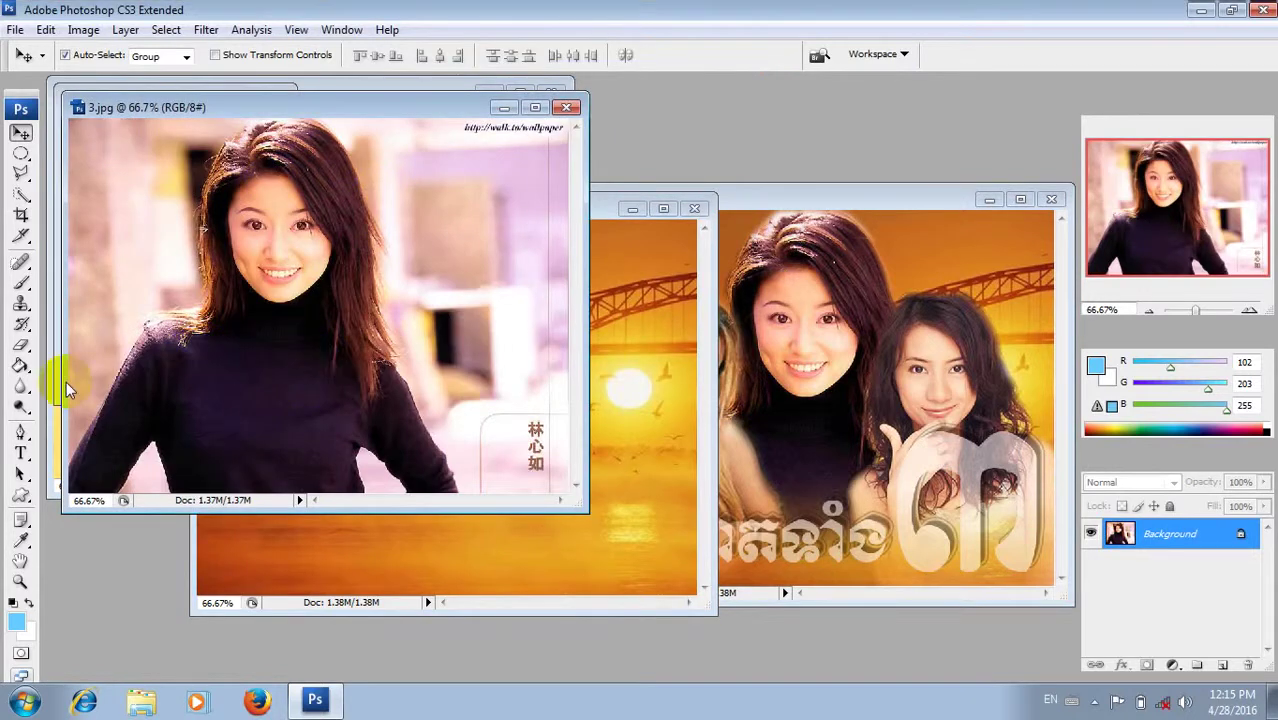
click(24, 178)
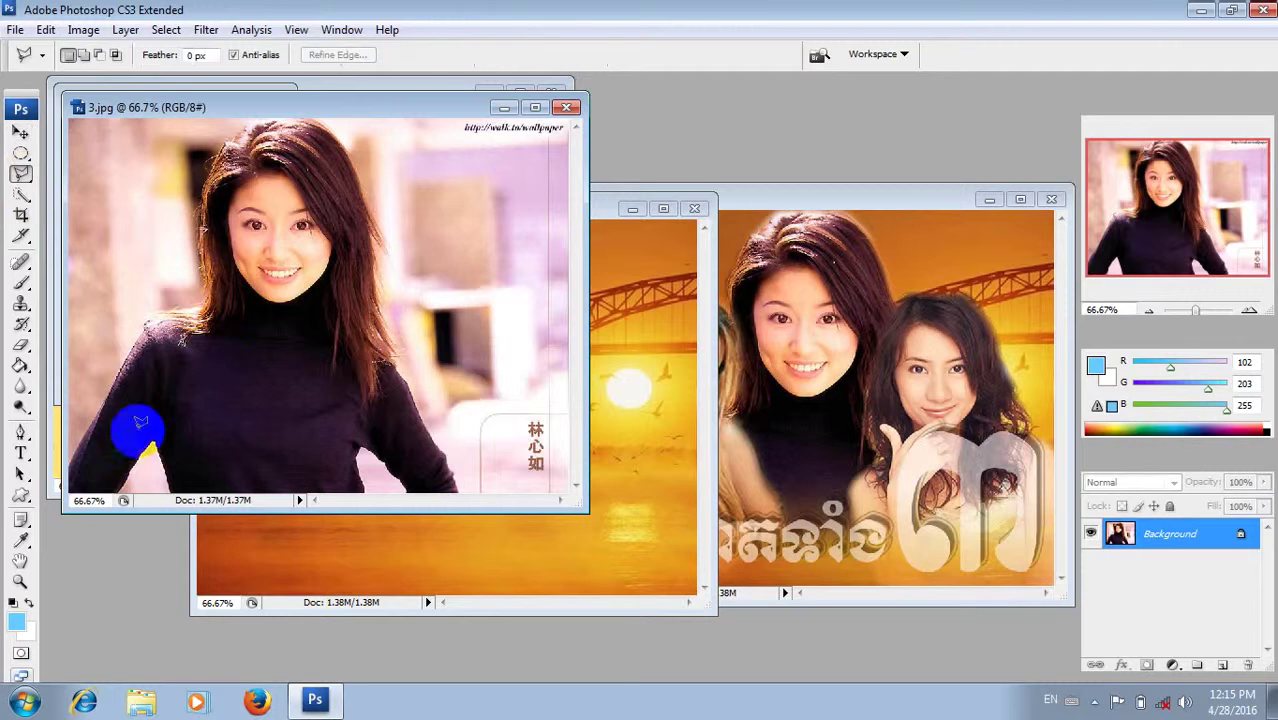
drag(75, 460, 90, 435)
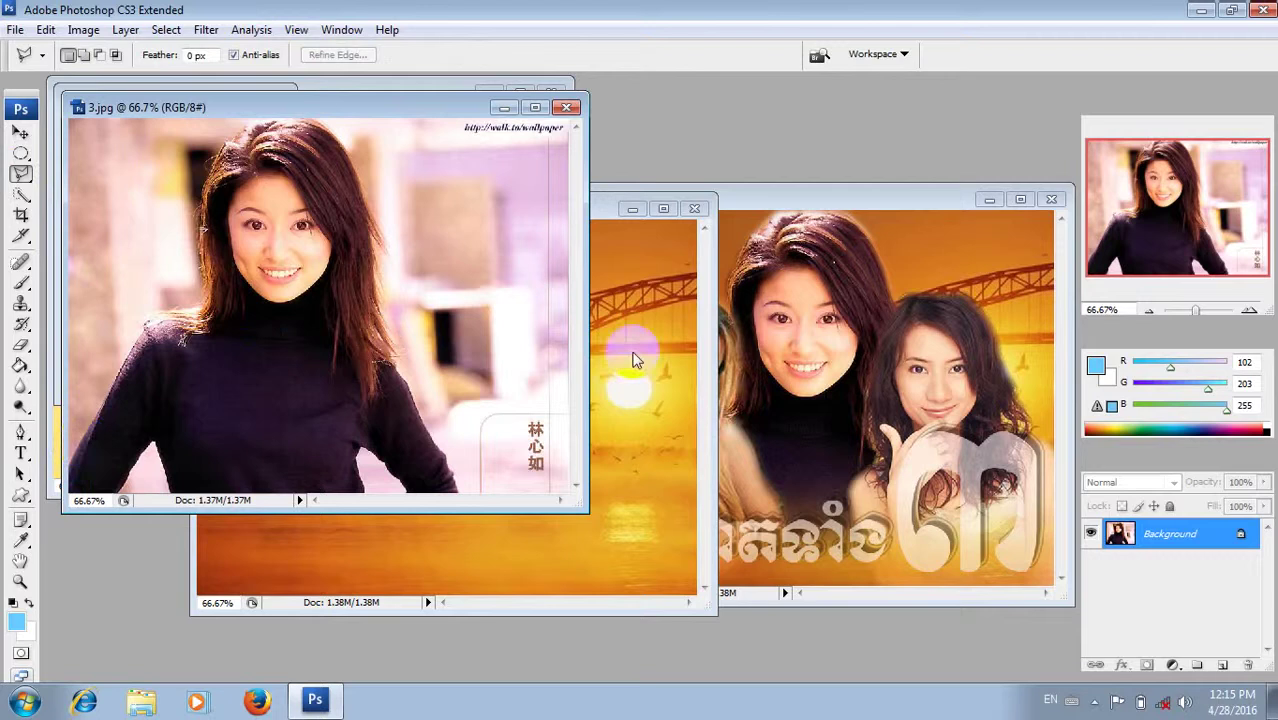
Step: Duplicate the sunset bridge image 4.jpg as "4 copy" and close the original
click(612, 215)
right_click(585, 207)
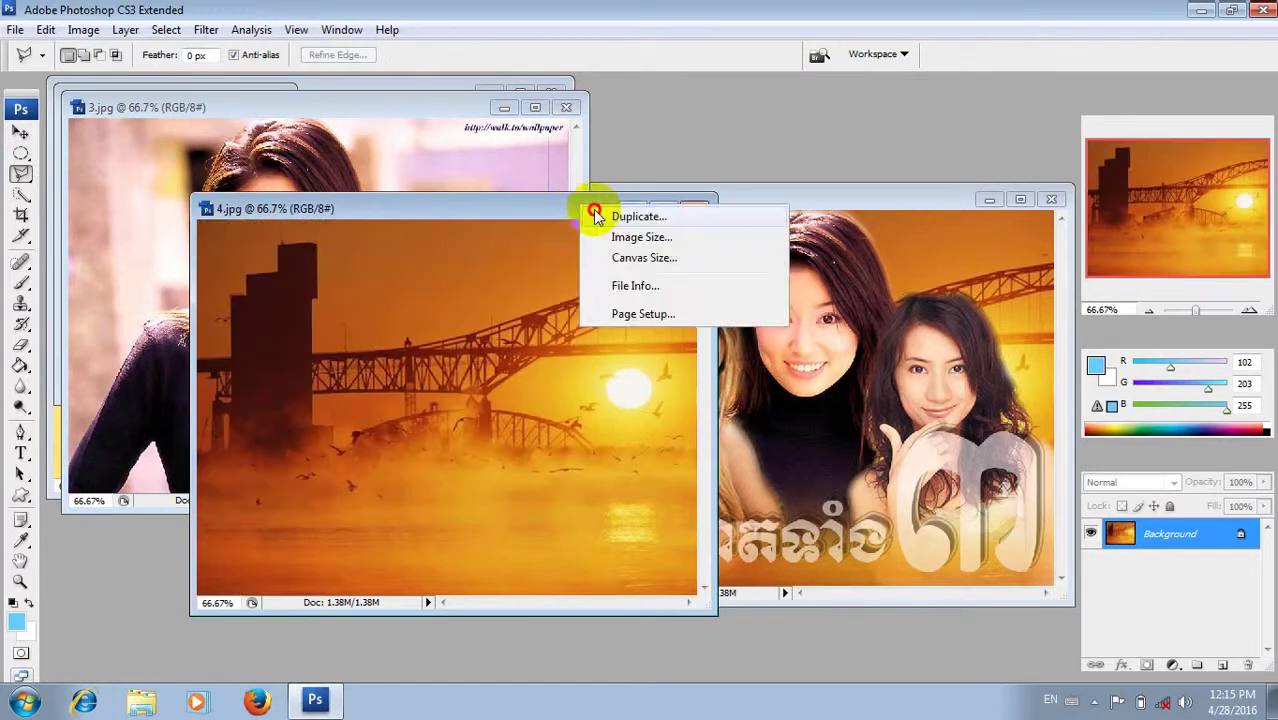
click(640, 214)
click(770, 232)
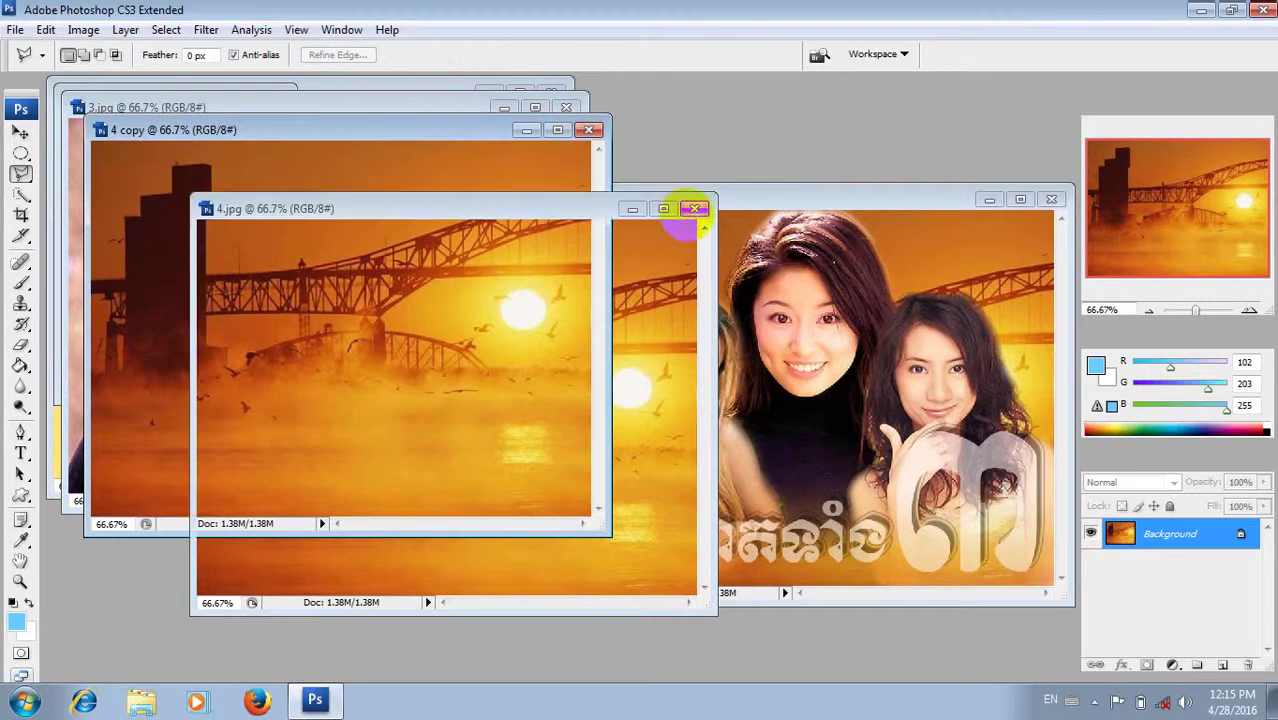
click(690, 208)
Step: Trace a closed Polygonal Lasso selection around the woman in 3.jpg, following her arms, shoulders and hair
click(245, 105)
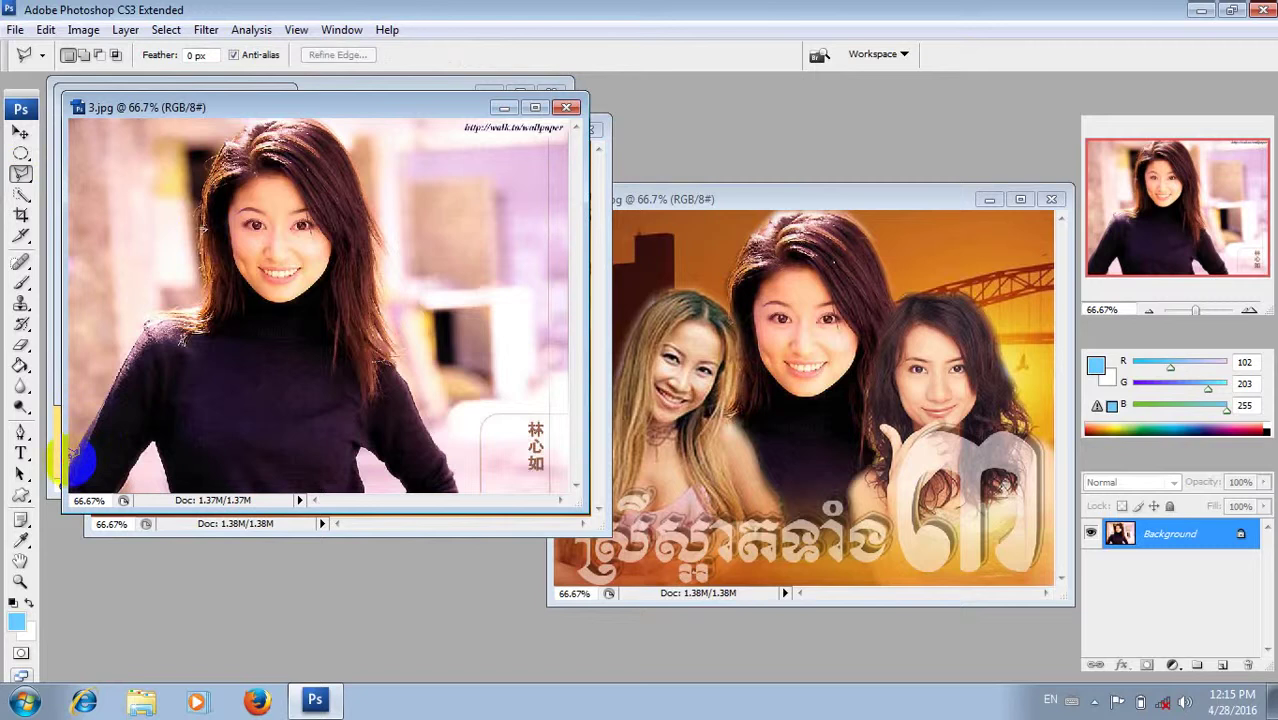
click(91, 420)
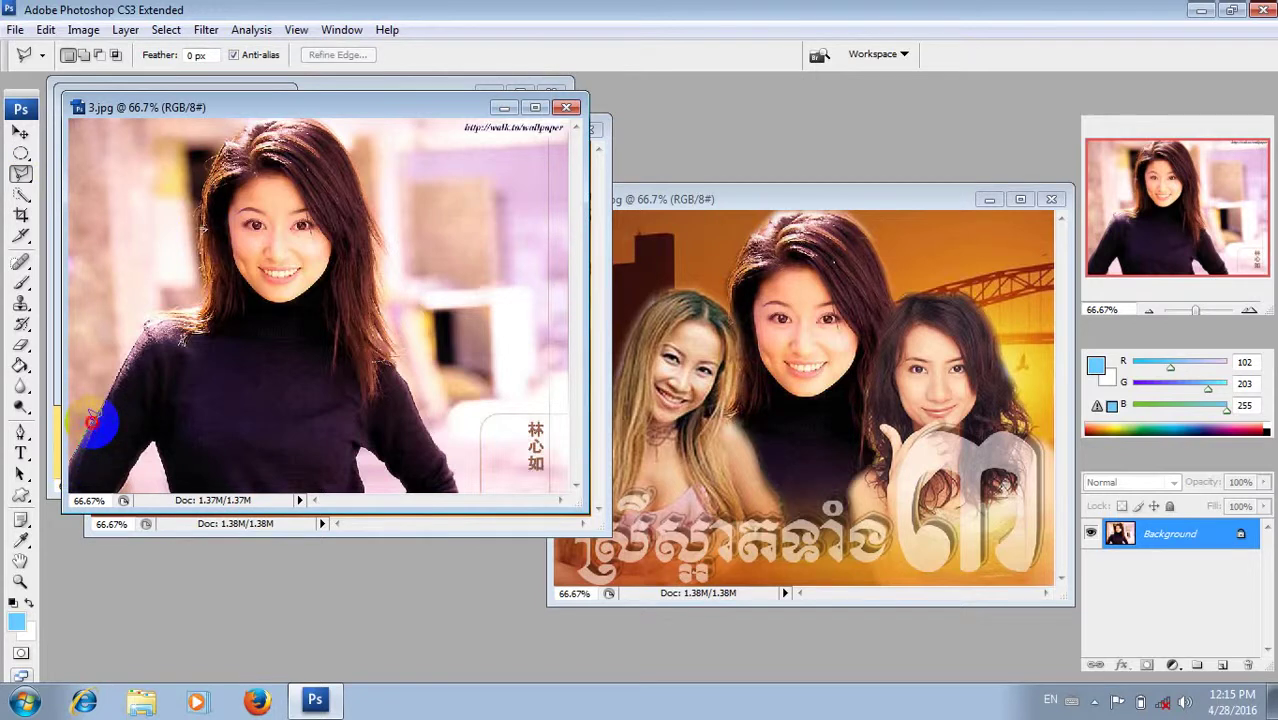
click(117, 378)
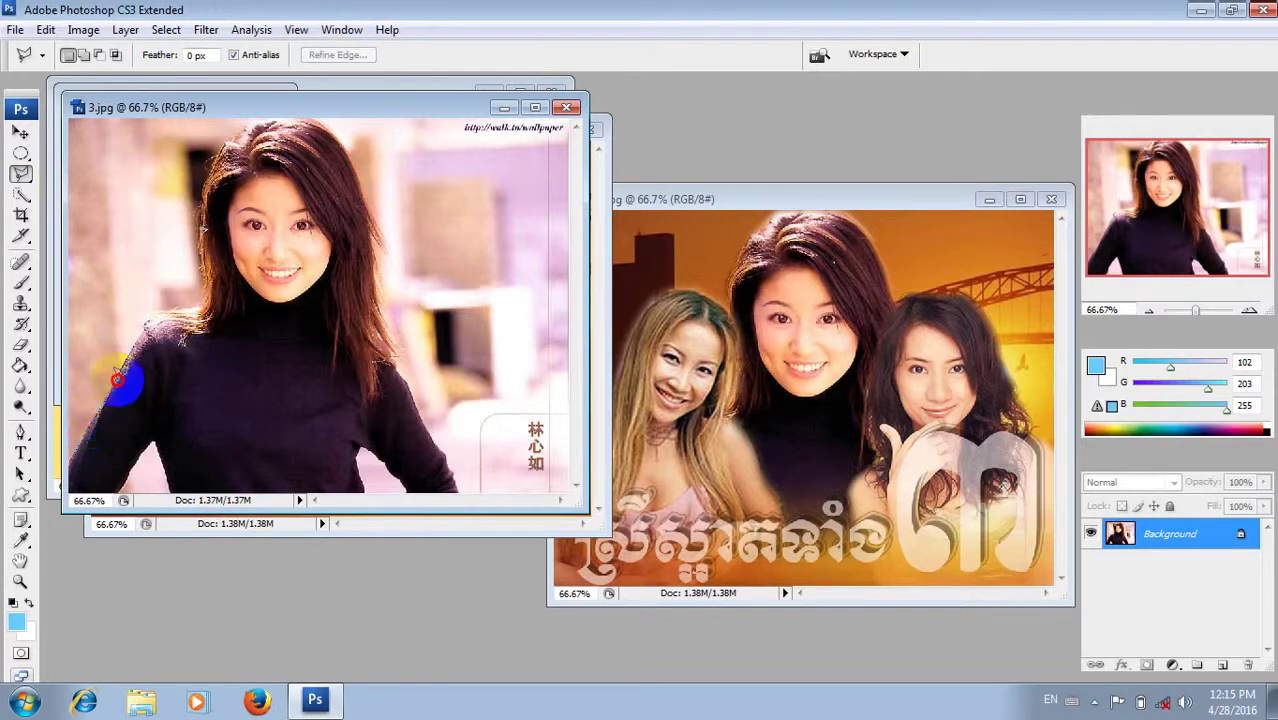
click(130, 356)
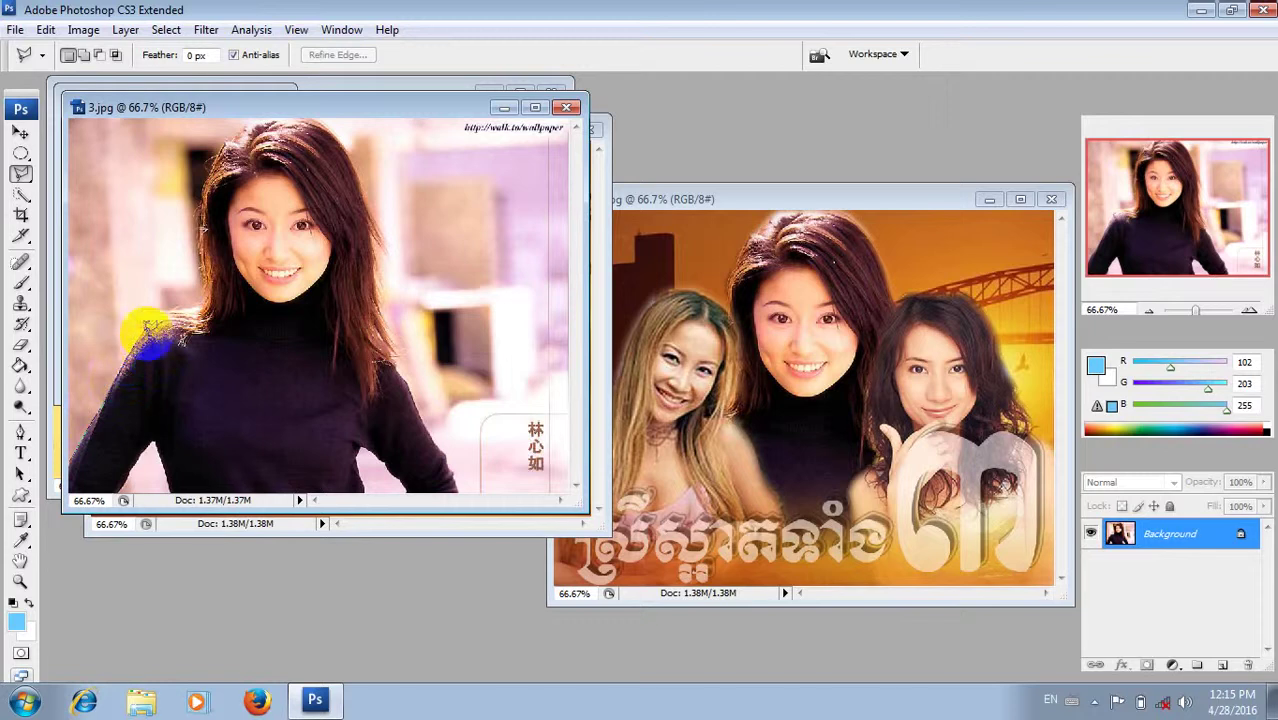
click(159, 317)
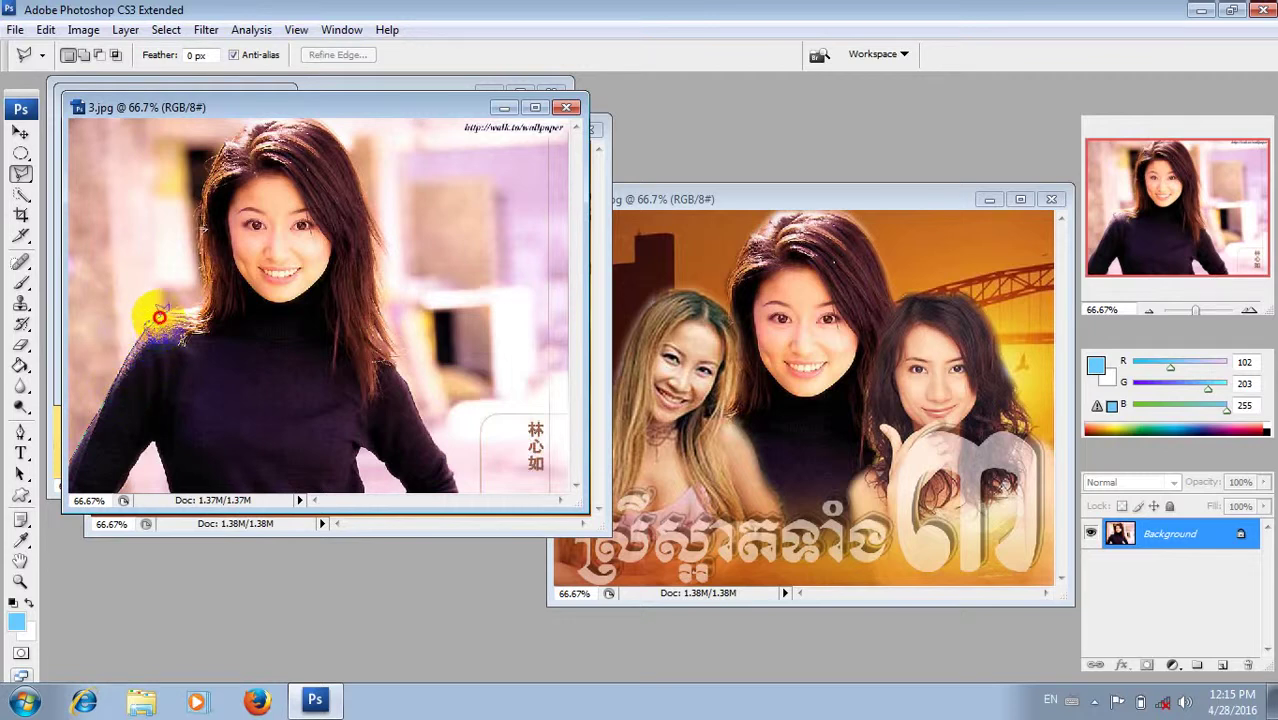
click(201, 309)
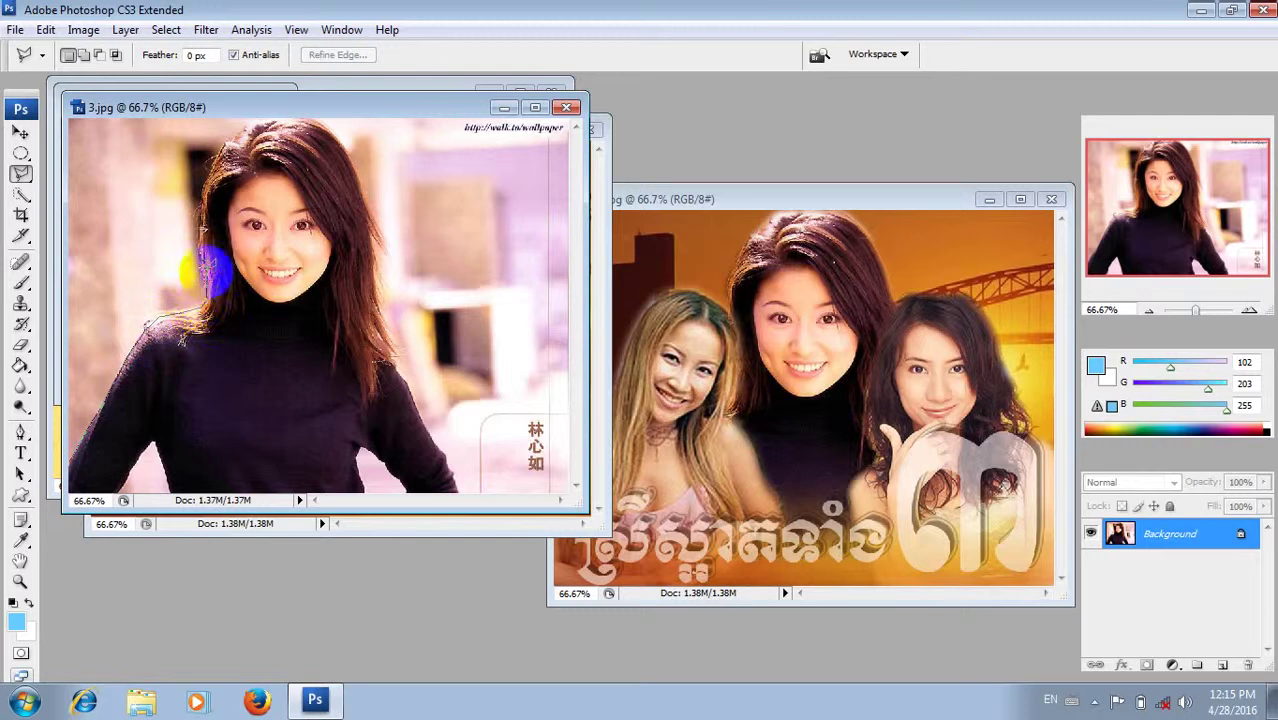
click(201, 222)
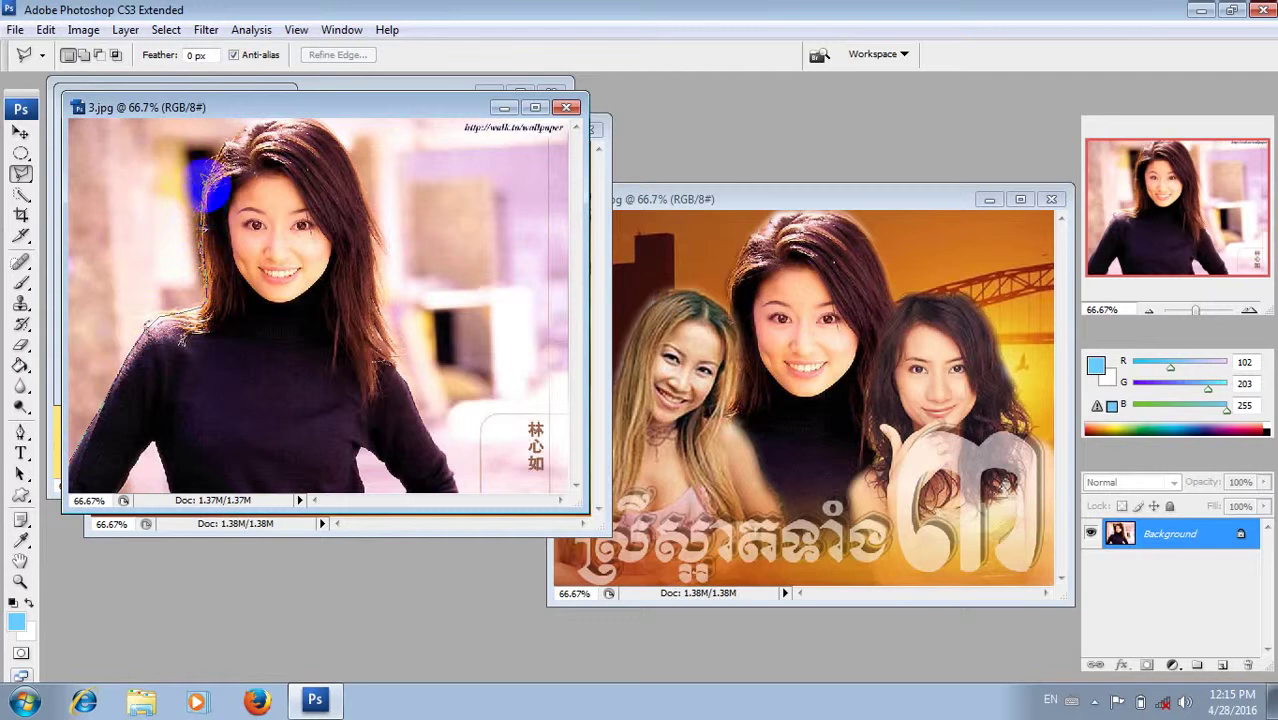
click(221, 156)
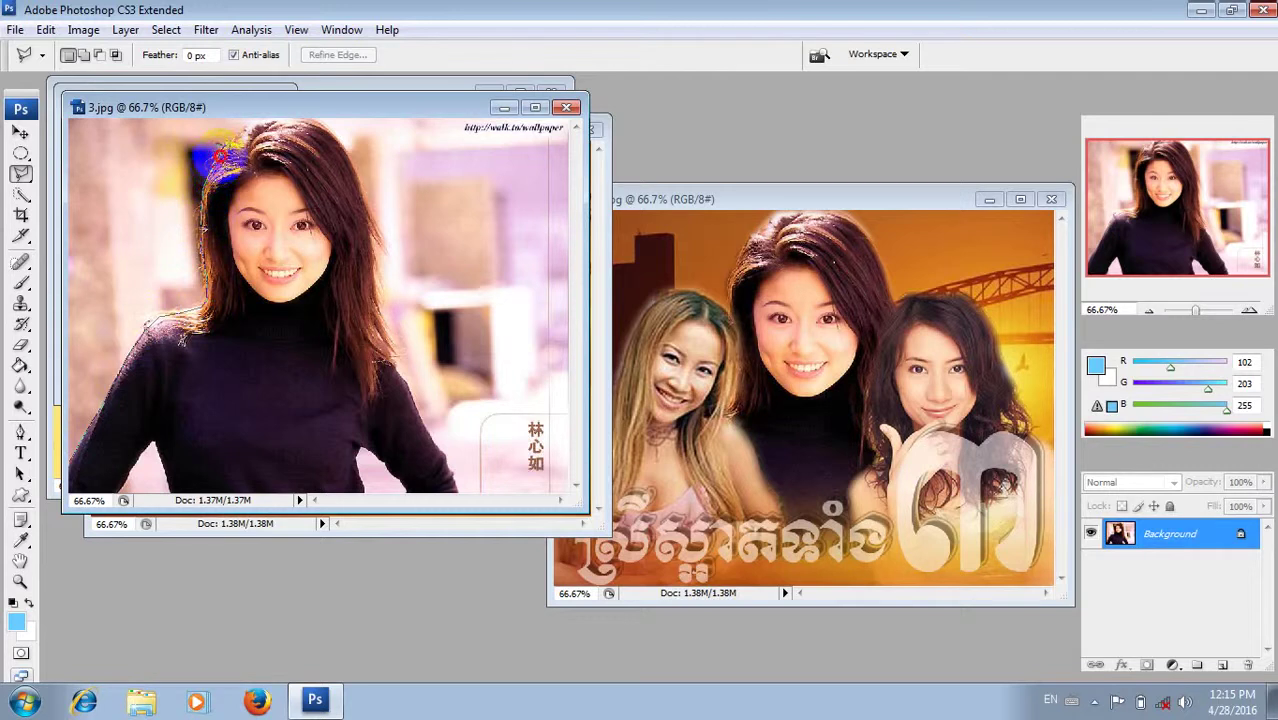
click(249, 126)
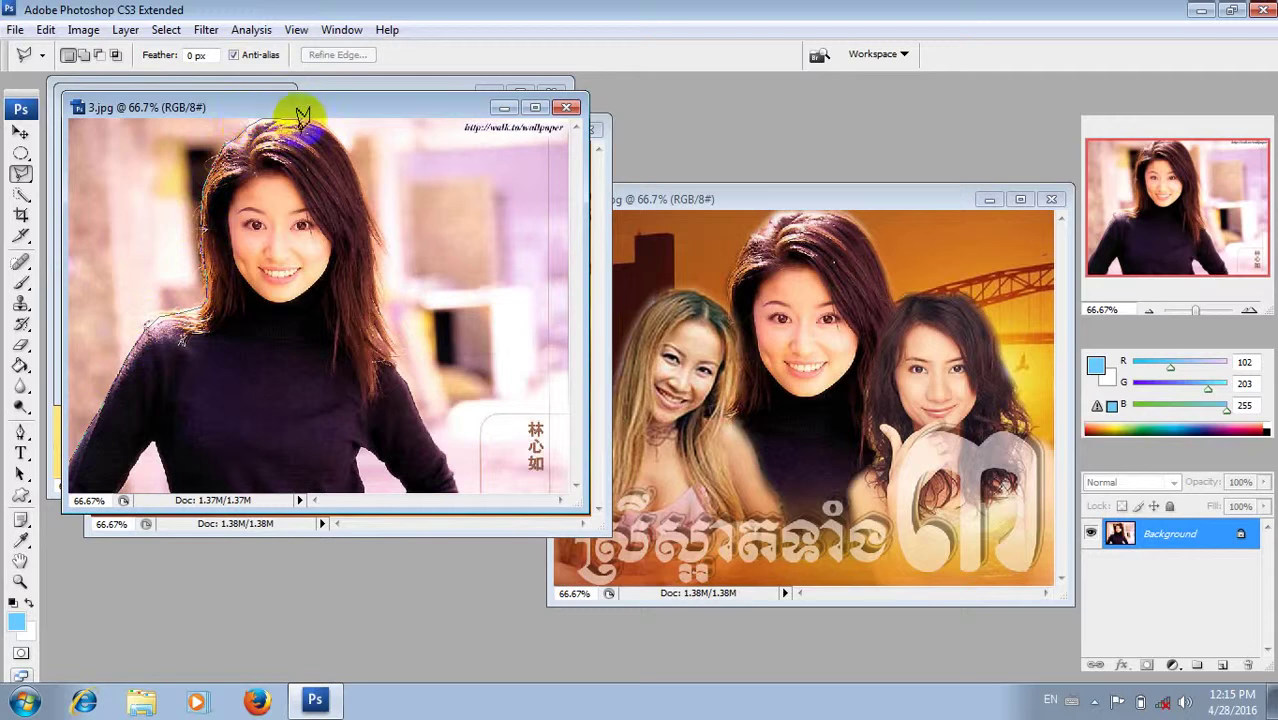
click(329, 129)
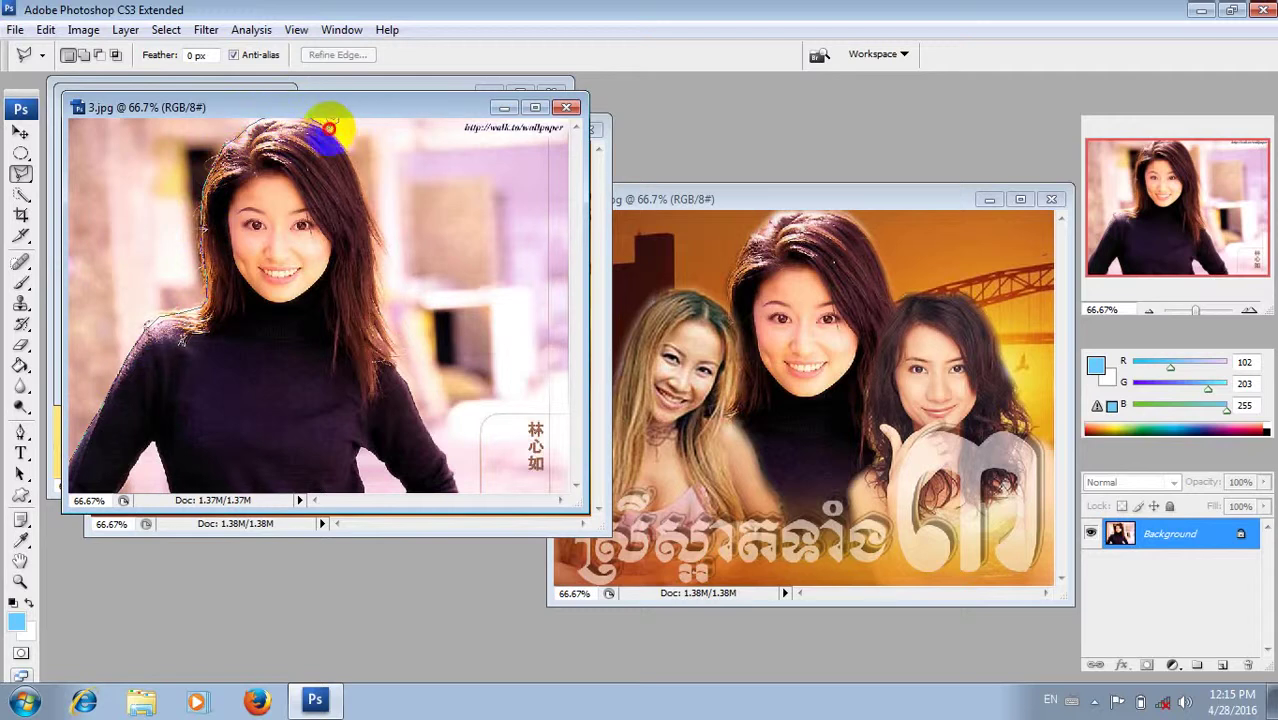
click(342, 147)
click(354, 163)
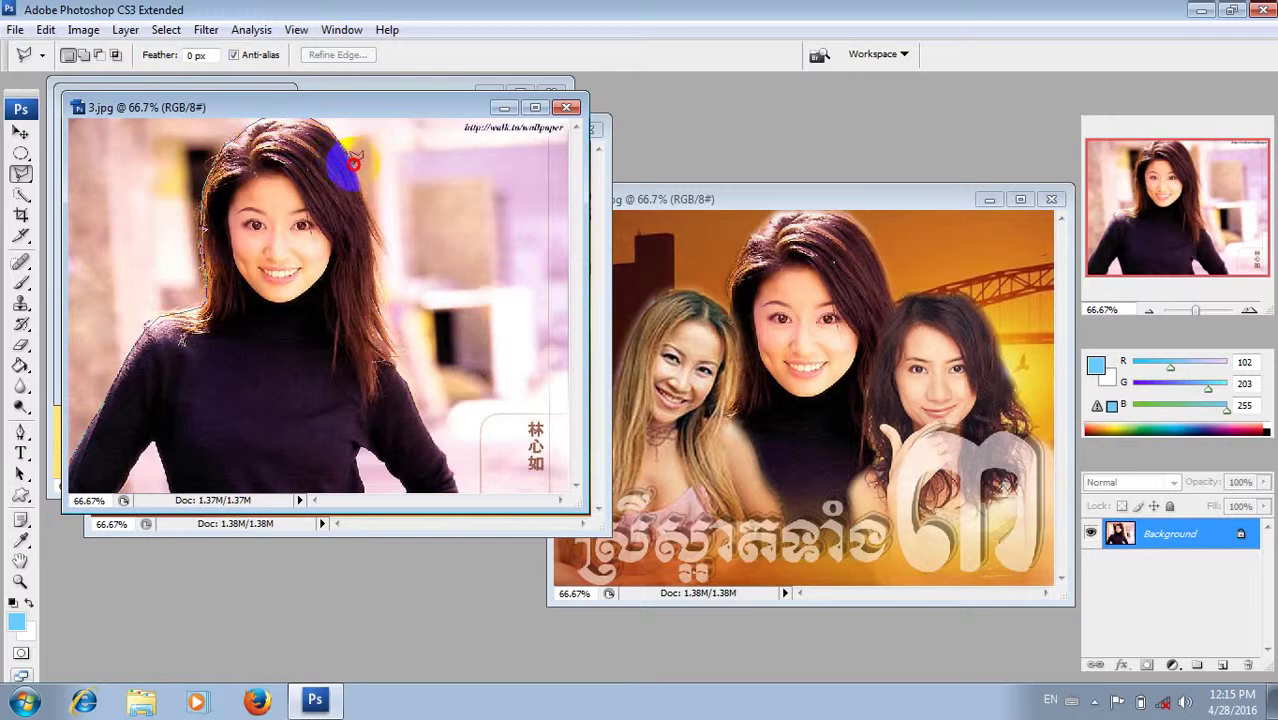
click(376, 220)
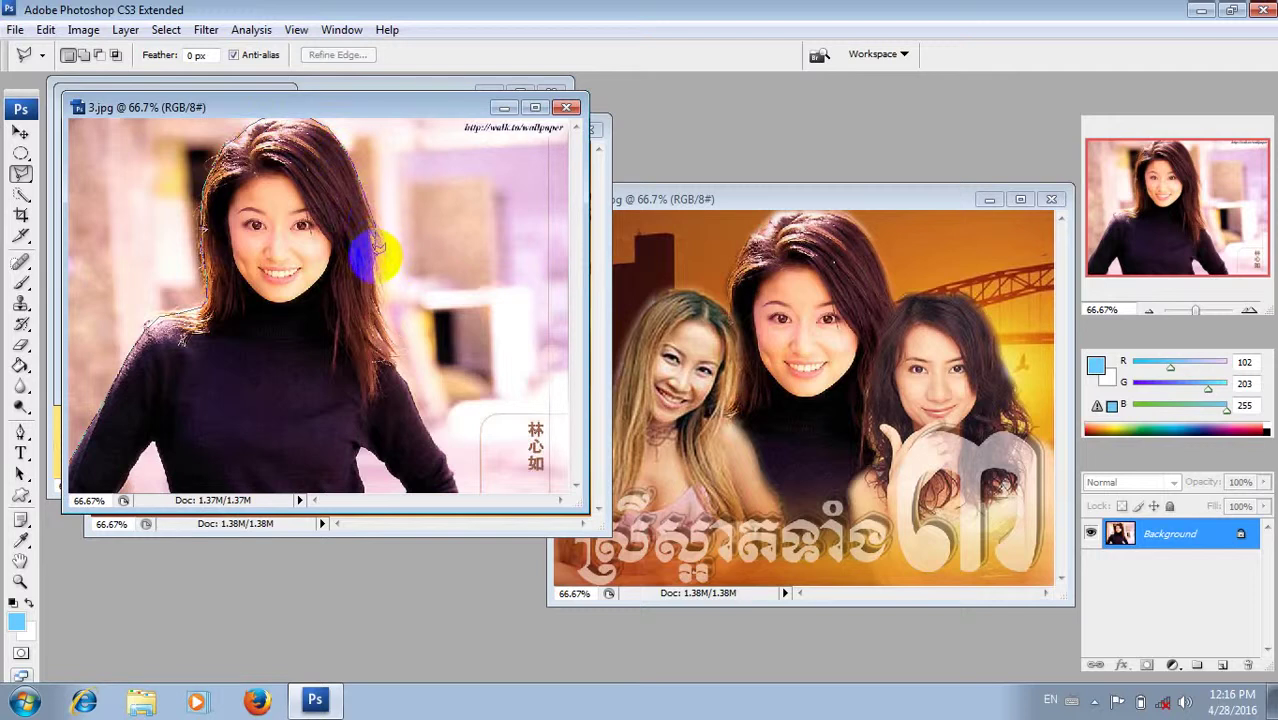
click(383, 316)
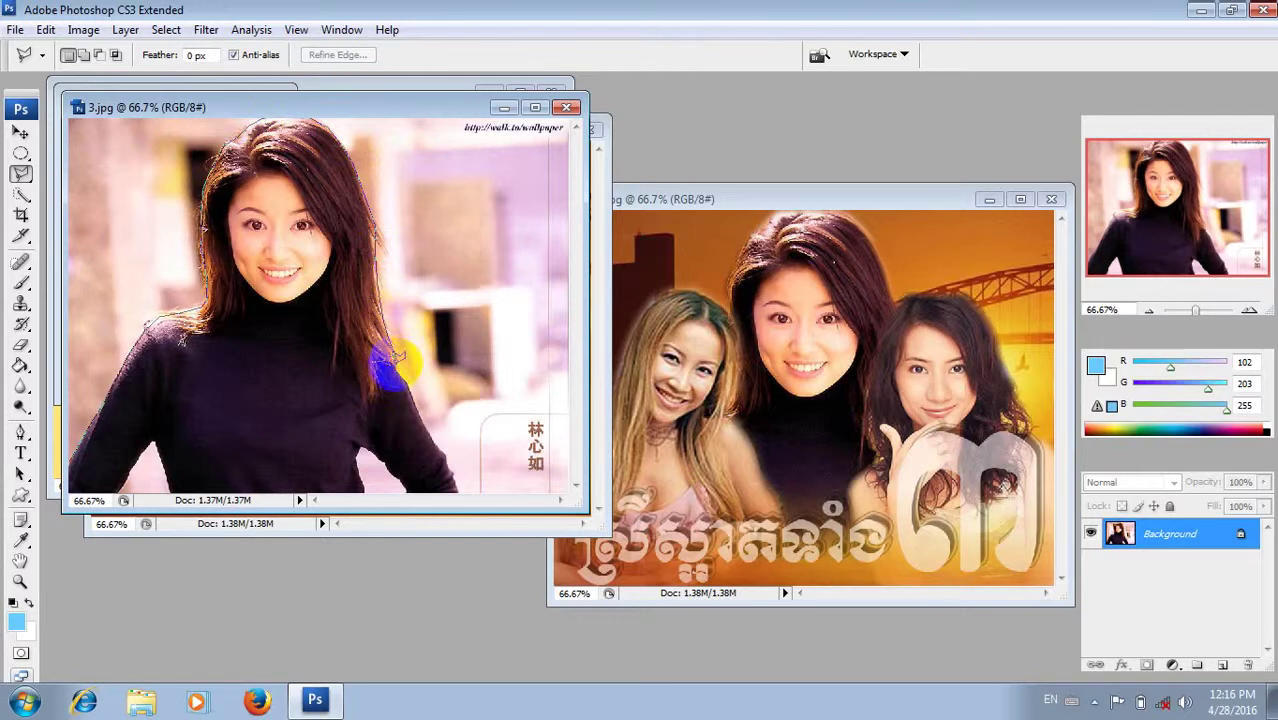
click(413, 400)
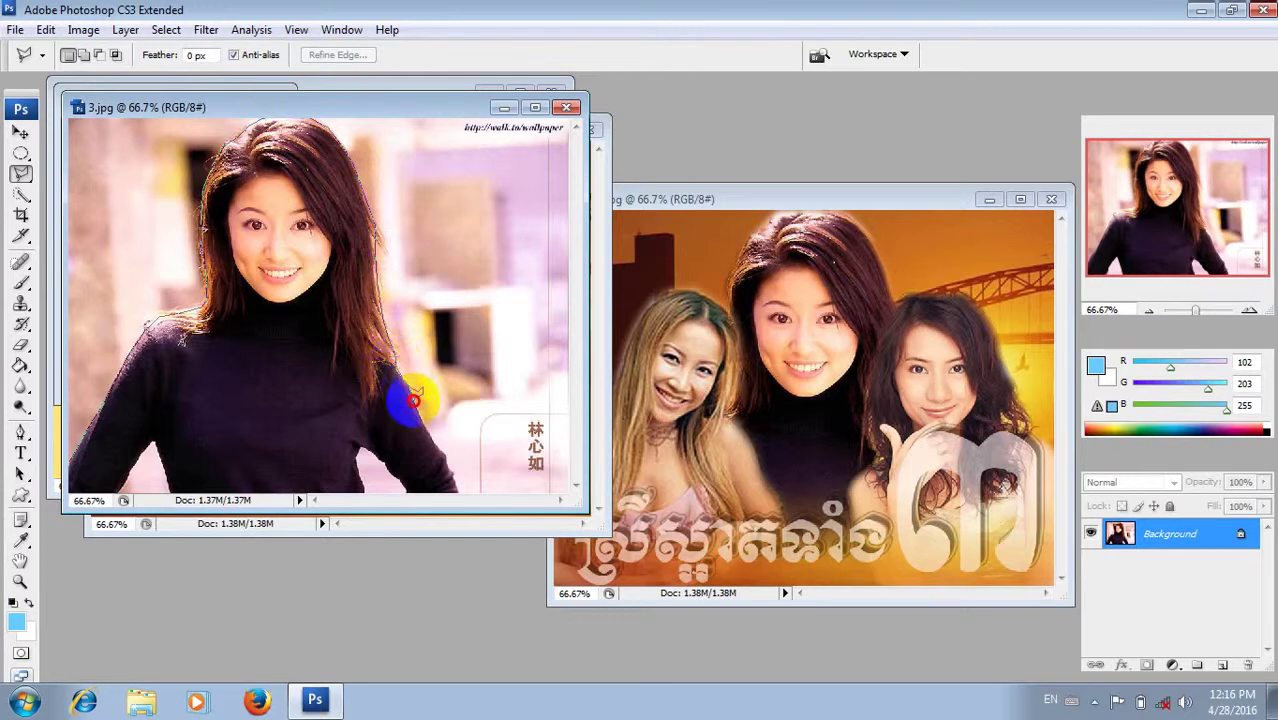
click(441, 453)
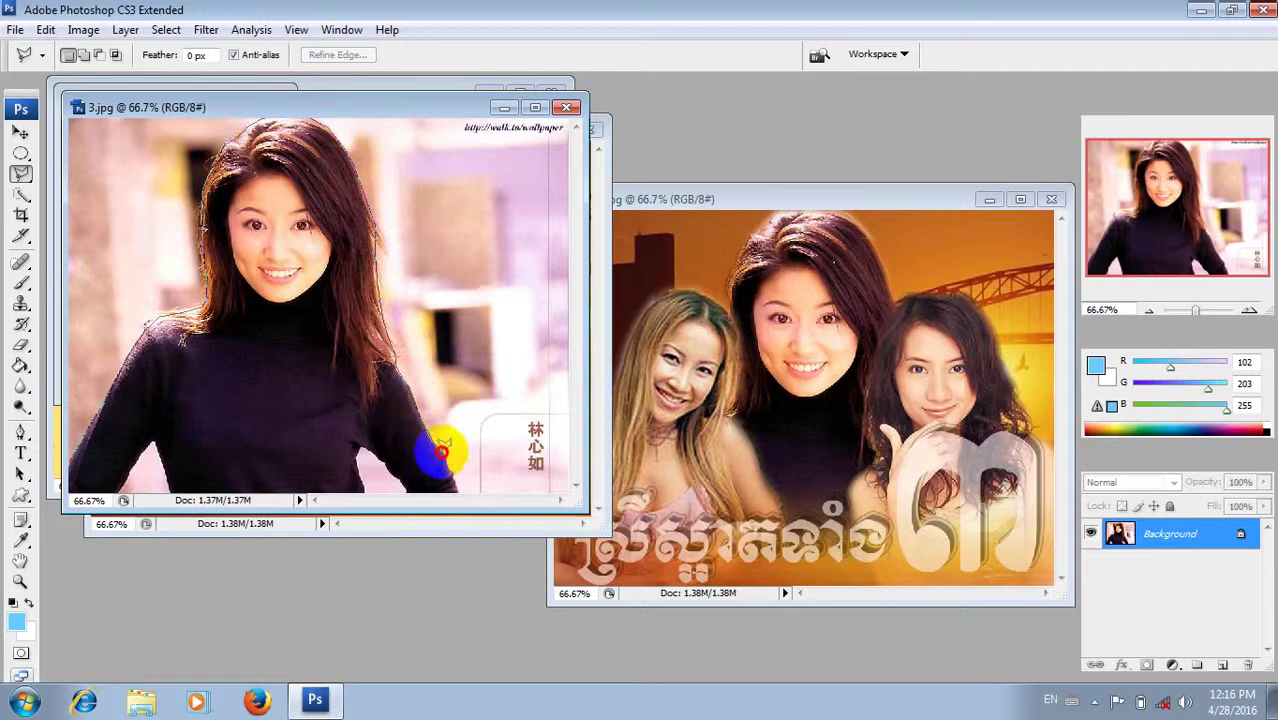
click(460, 487)
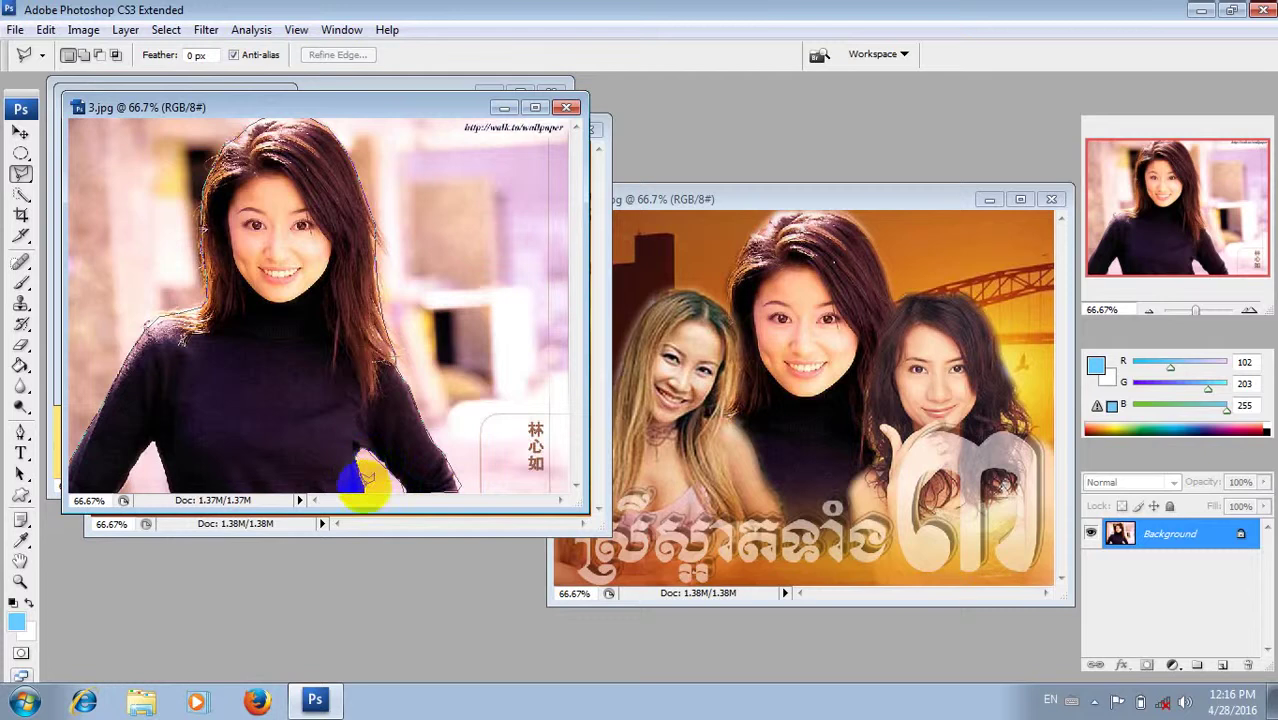
click(365, 491)
click(180, 492)
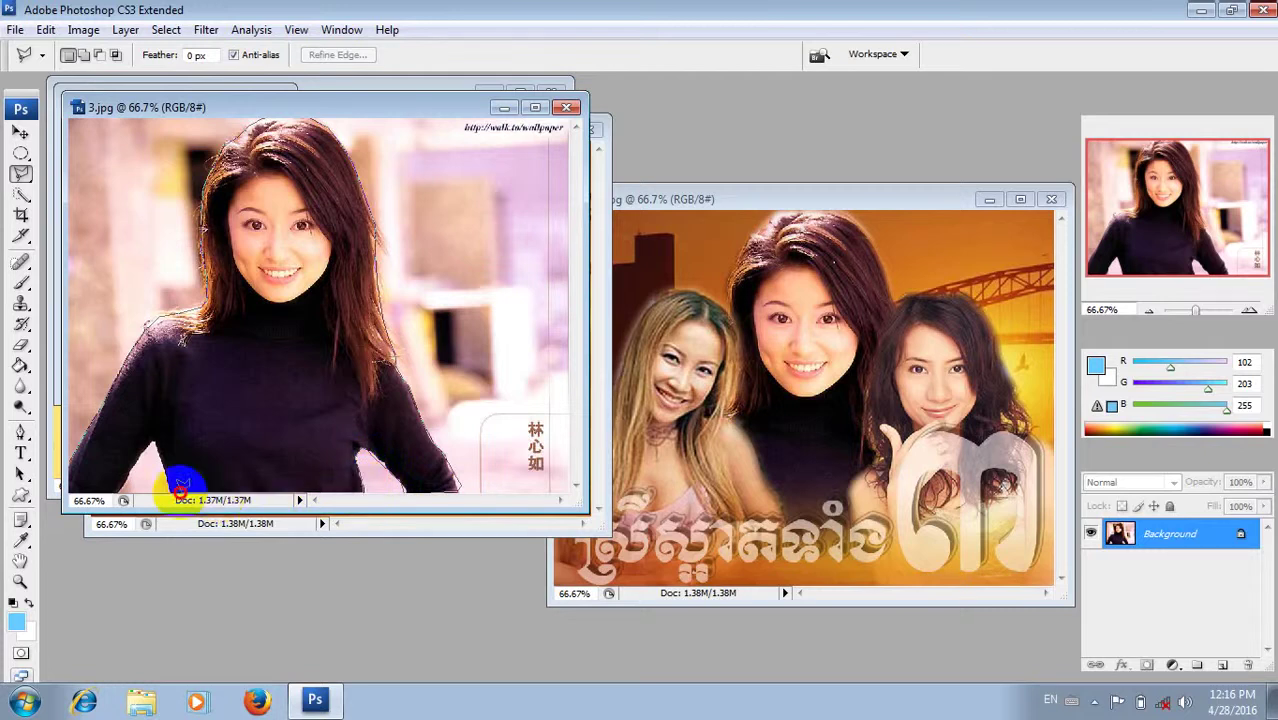
click(162, 458)
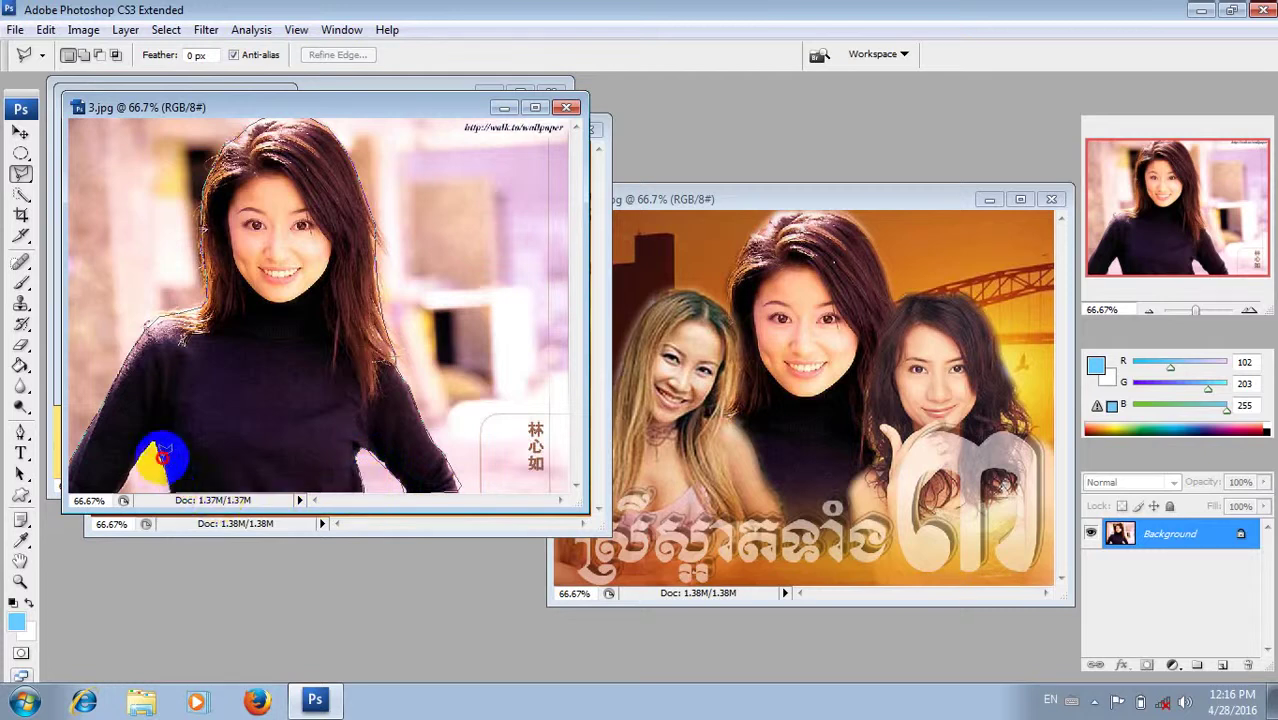
click(149, 440)
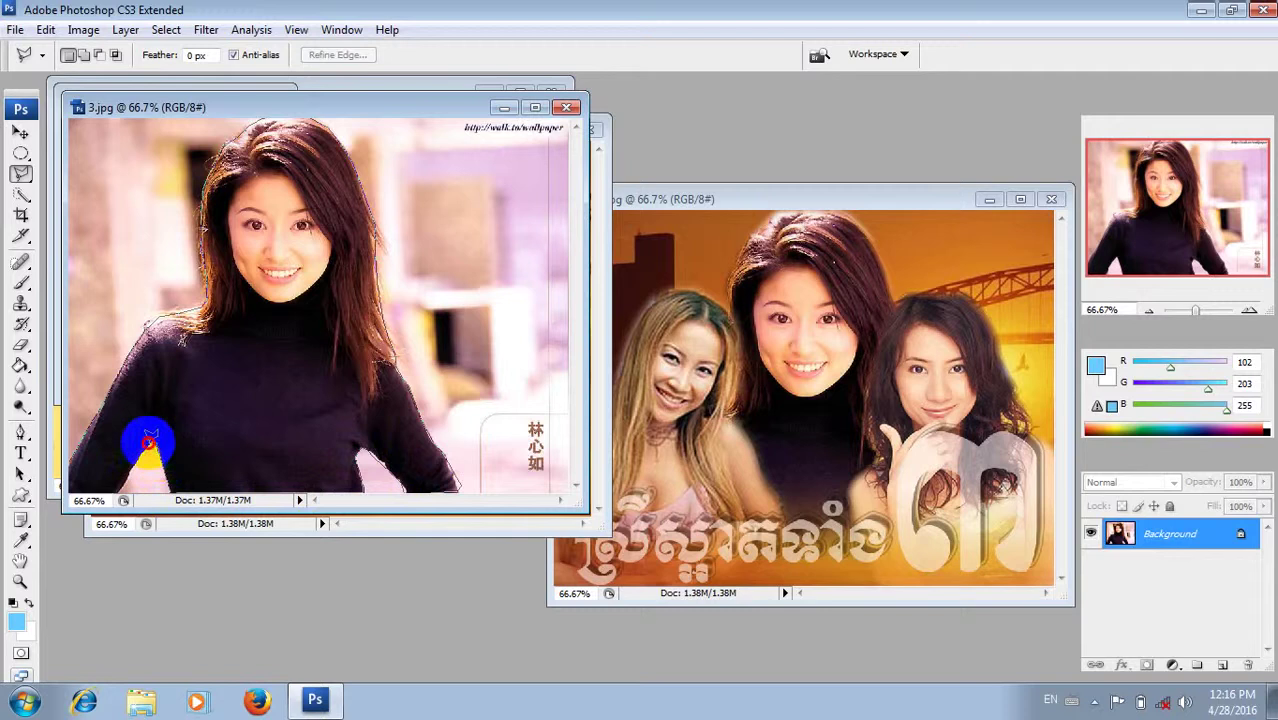
click(128, 475)
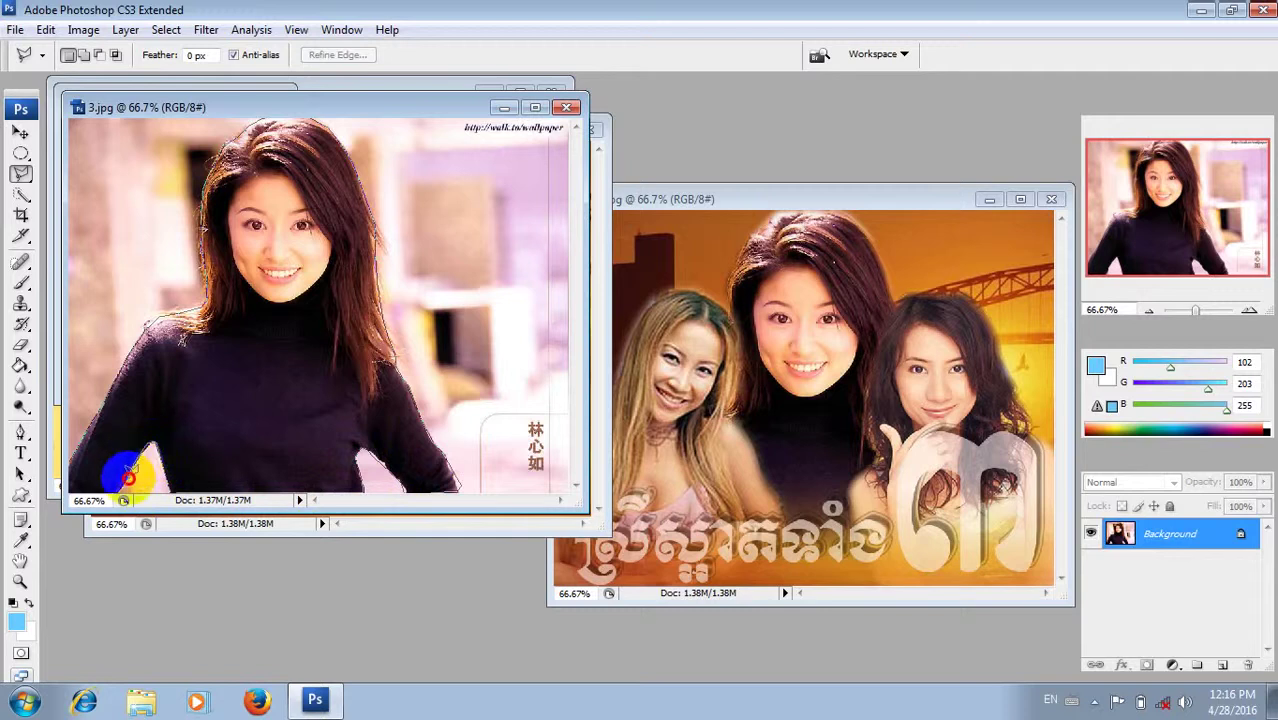
click(79, 497)
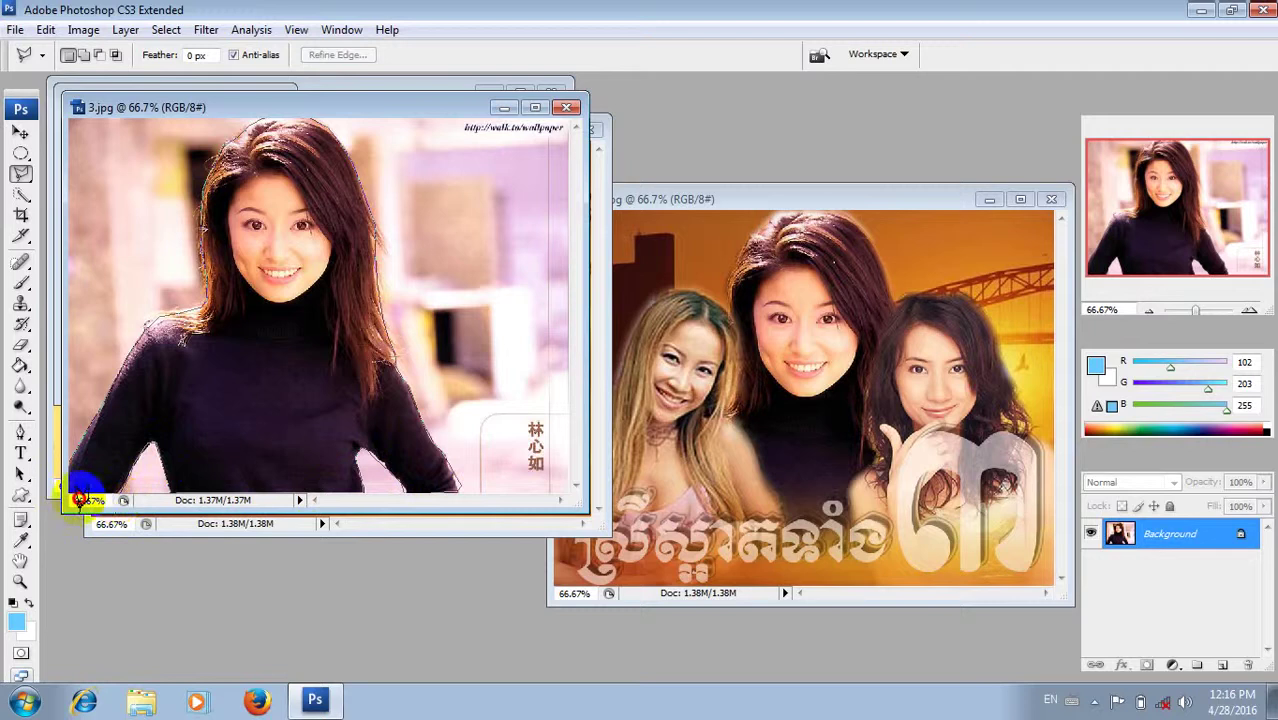
click(74, 467)
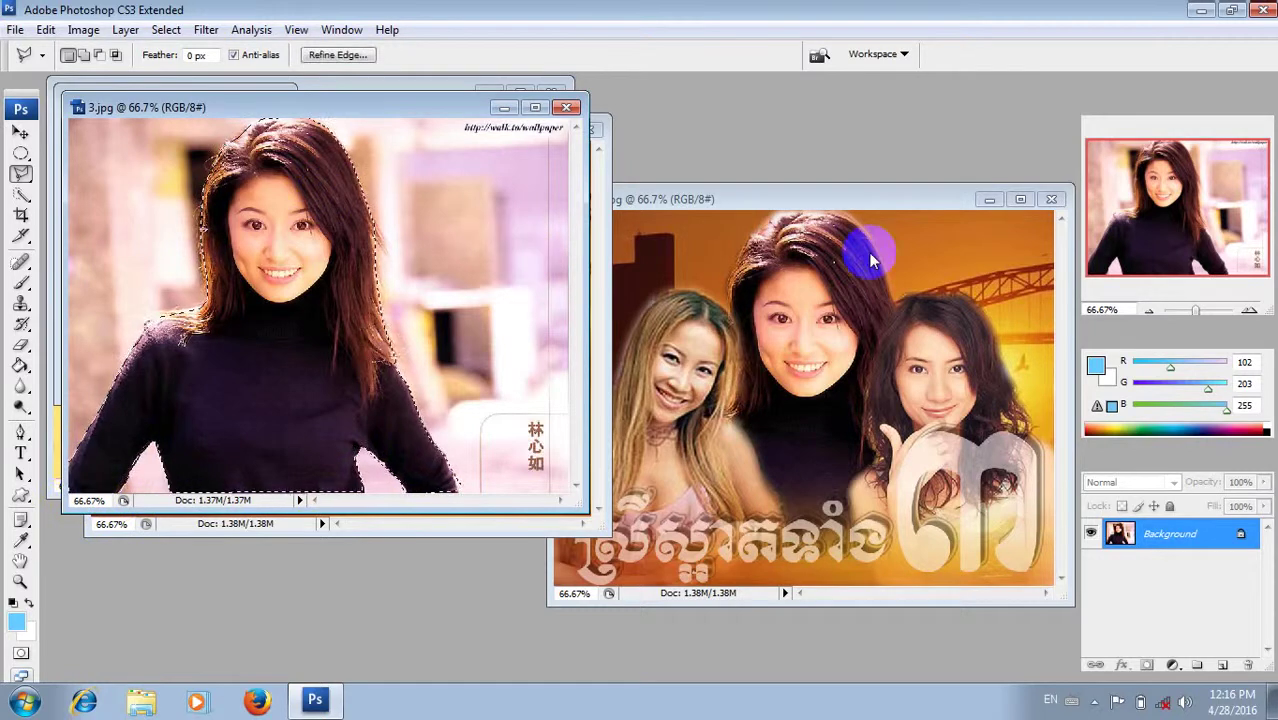
Step: Convert the locked Background of 3.jpg into a regular layer with the default settings
click(1195, 545)
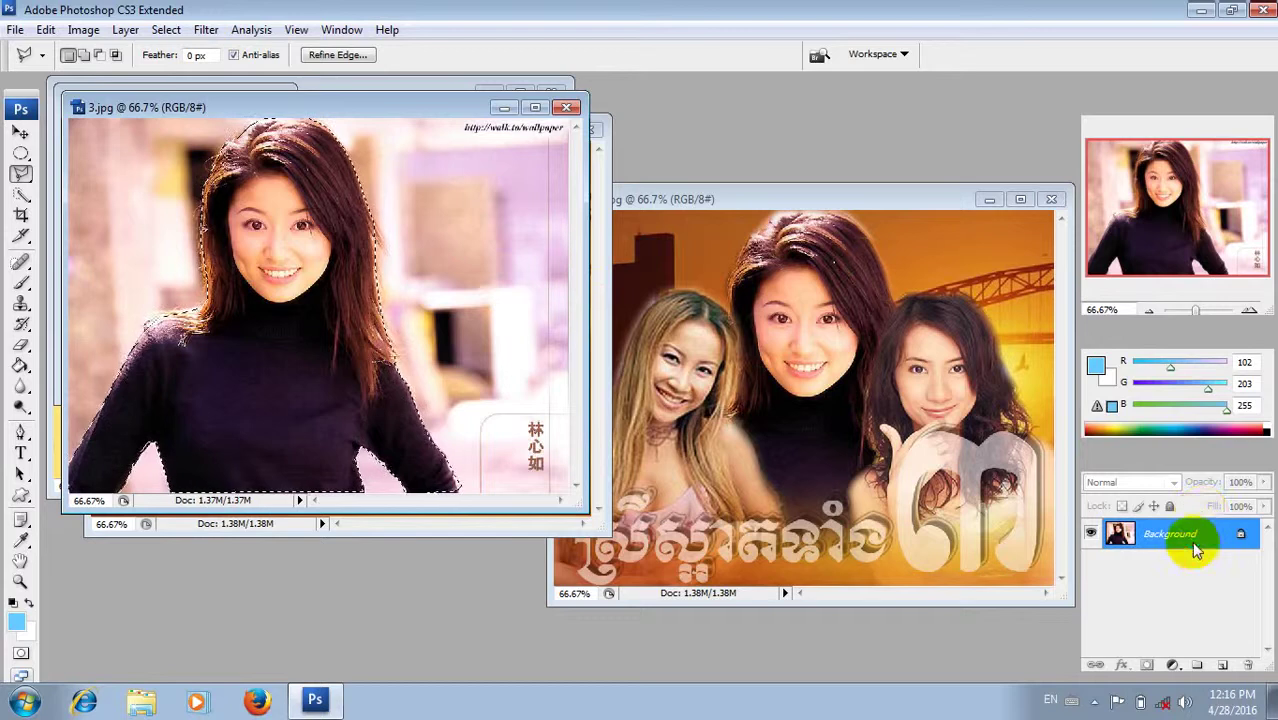
right_click(1195, 548)
click(1135, 379)
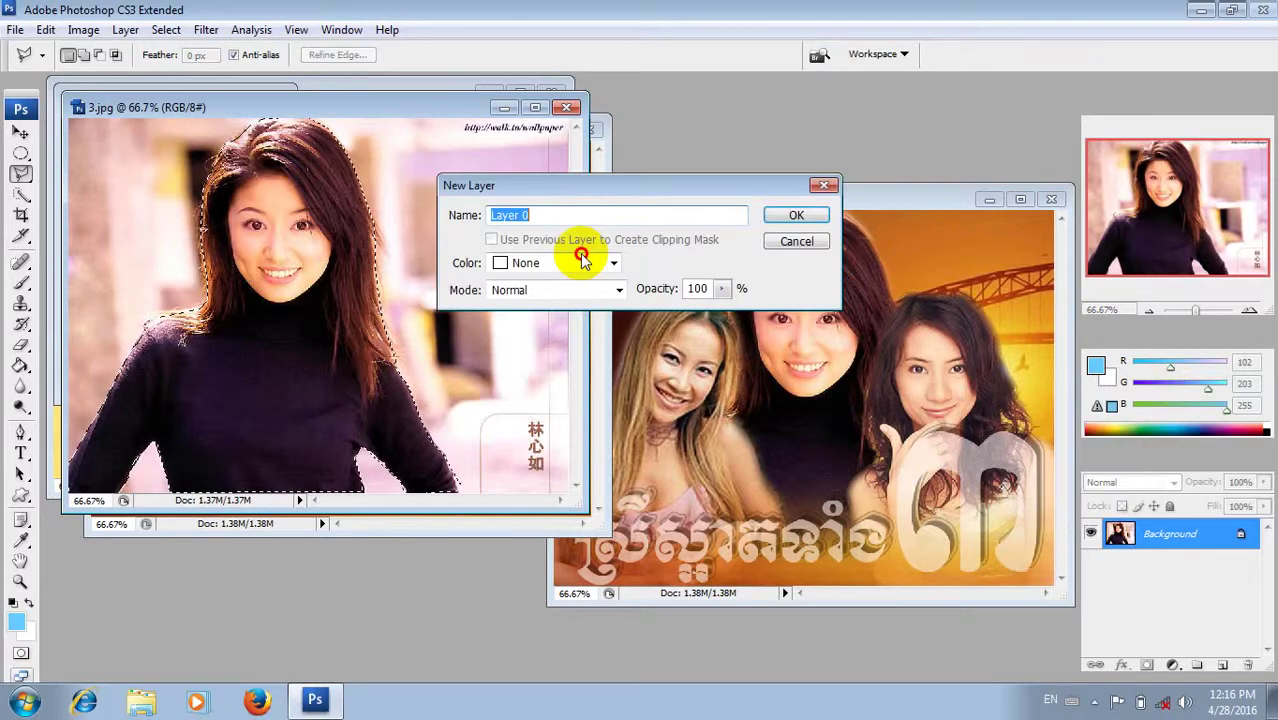
click(796, 217)
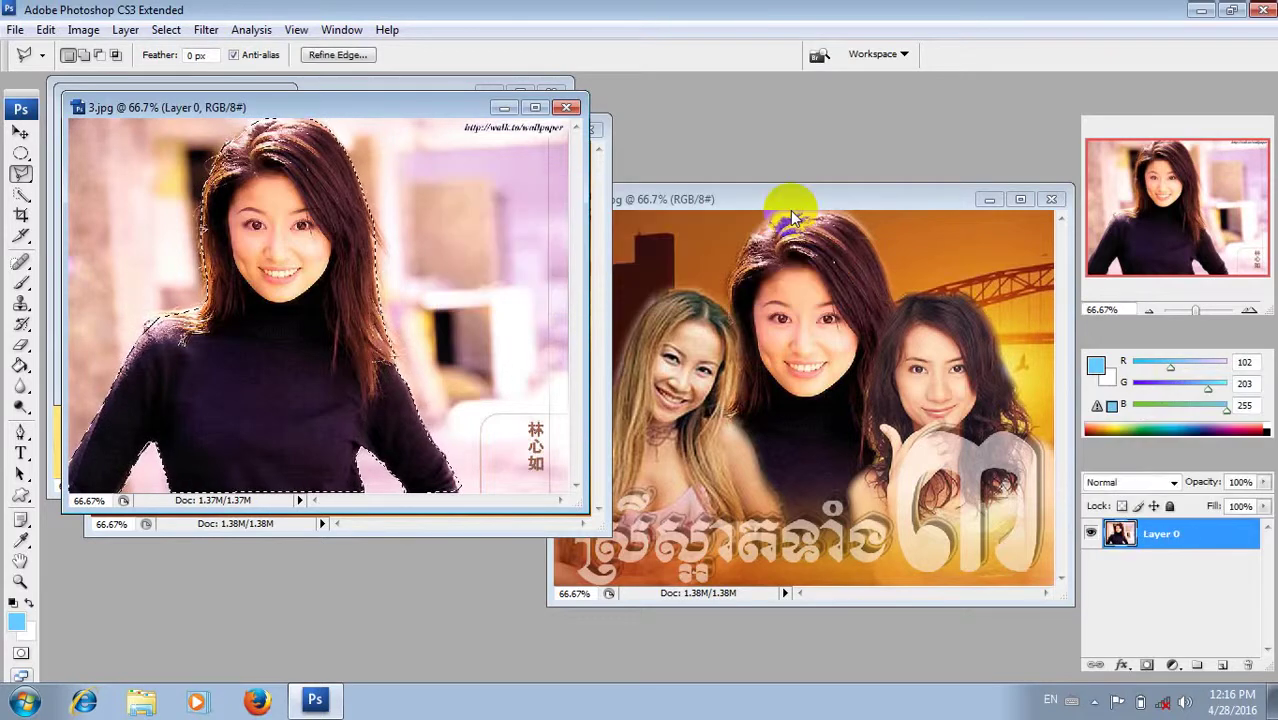
Step: Invert the selection to delete the backdrop around the woman, and move the 3.jpg window off the 4 copy image
key(ctrl+shift+i)
key(Delete)
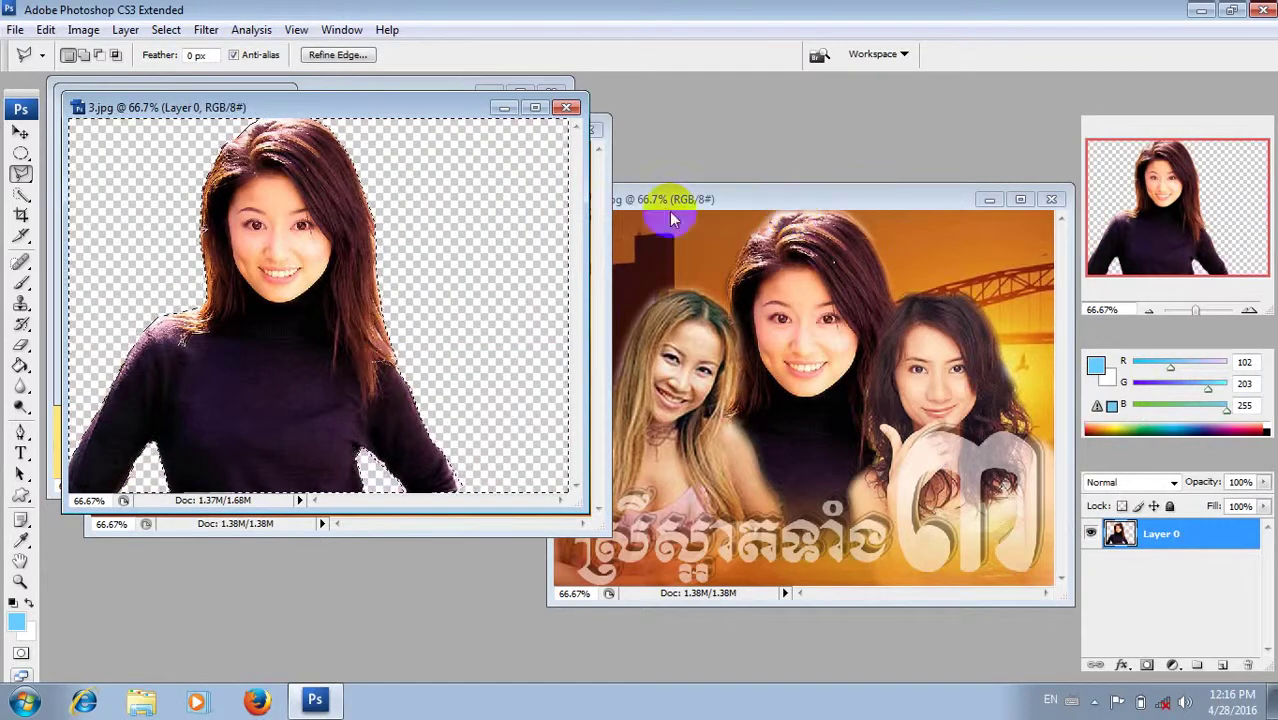
drag(342, 100, 751, 161)
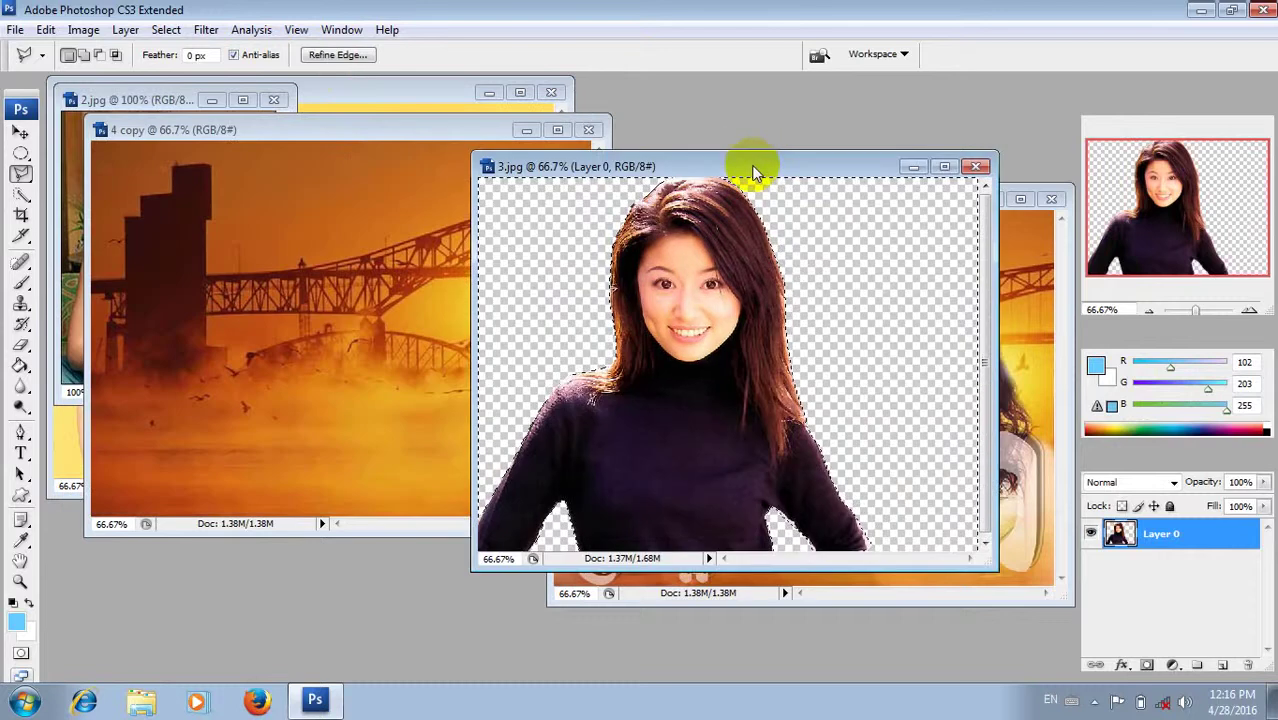
Step: Deselect, copy the cut-out woman from 3.jpg into the 4 copy image, and close 3.jpg without saving changes
key(ctrl+d)
click(21, 132)
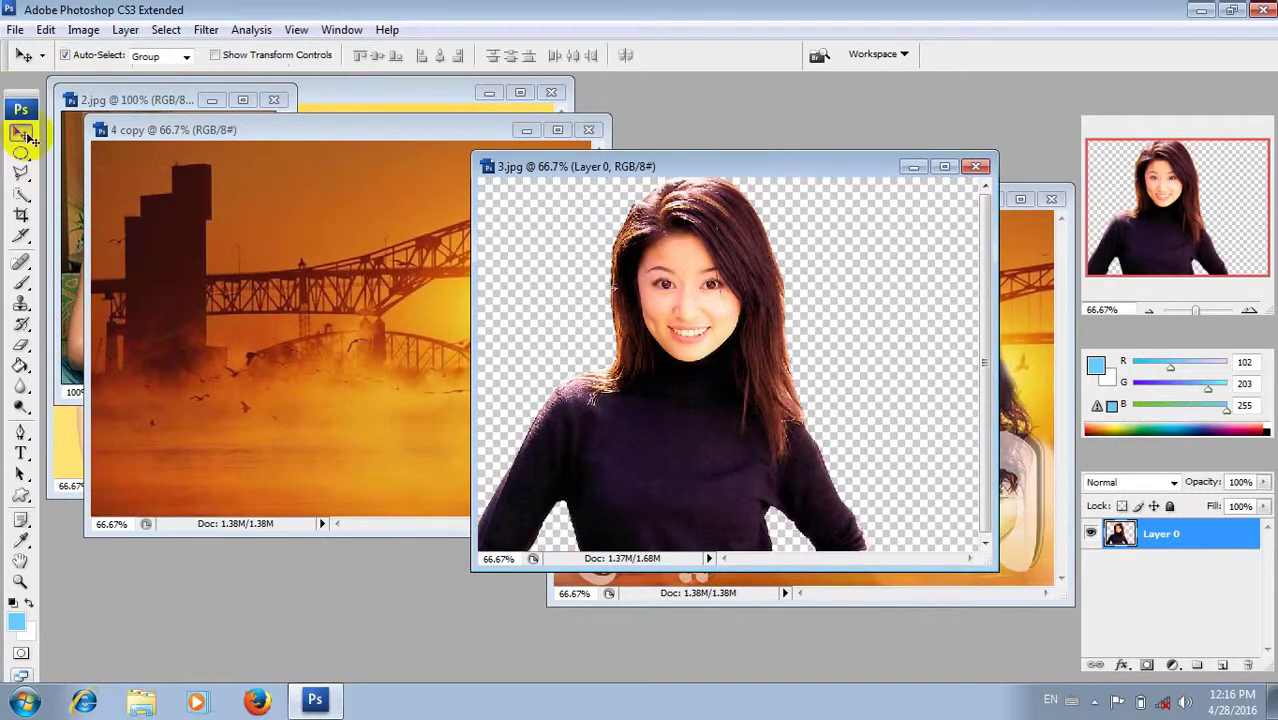
drag(682, 338, 261, 308)
click(688, 205)
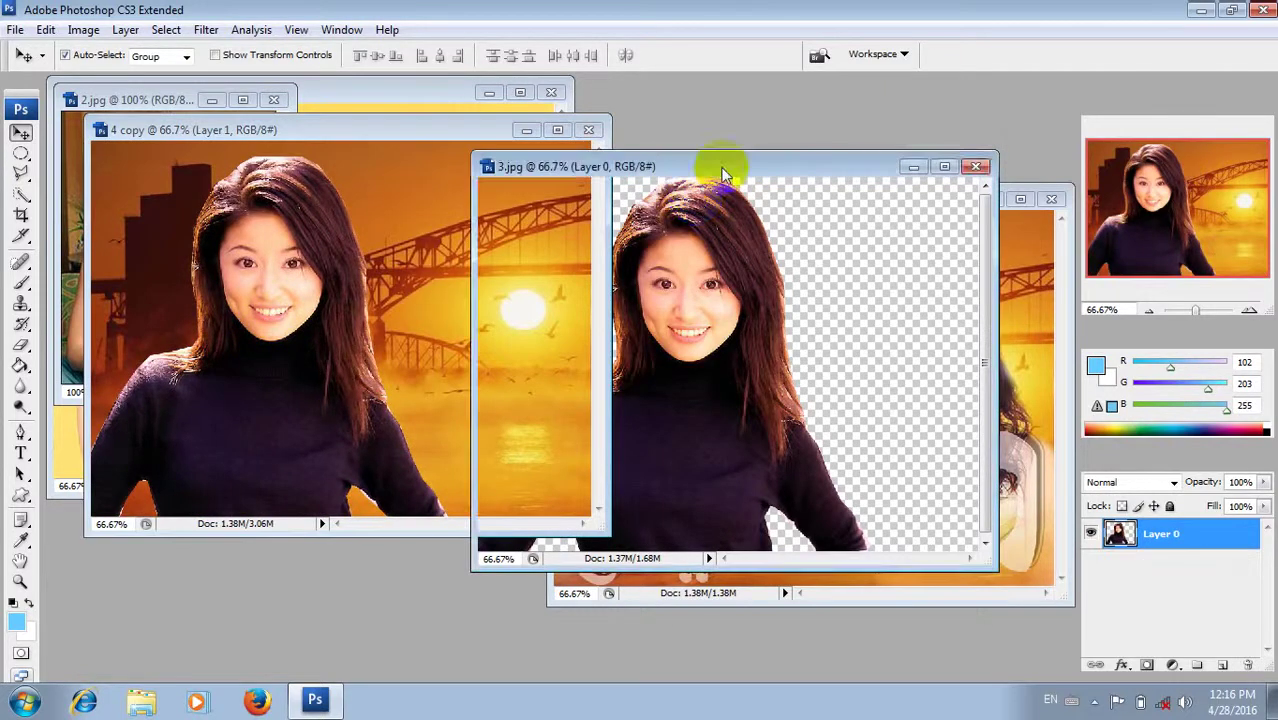
click(975, 166)
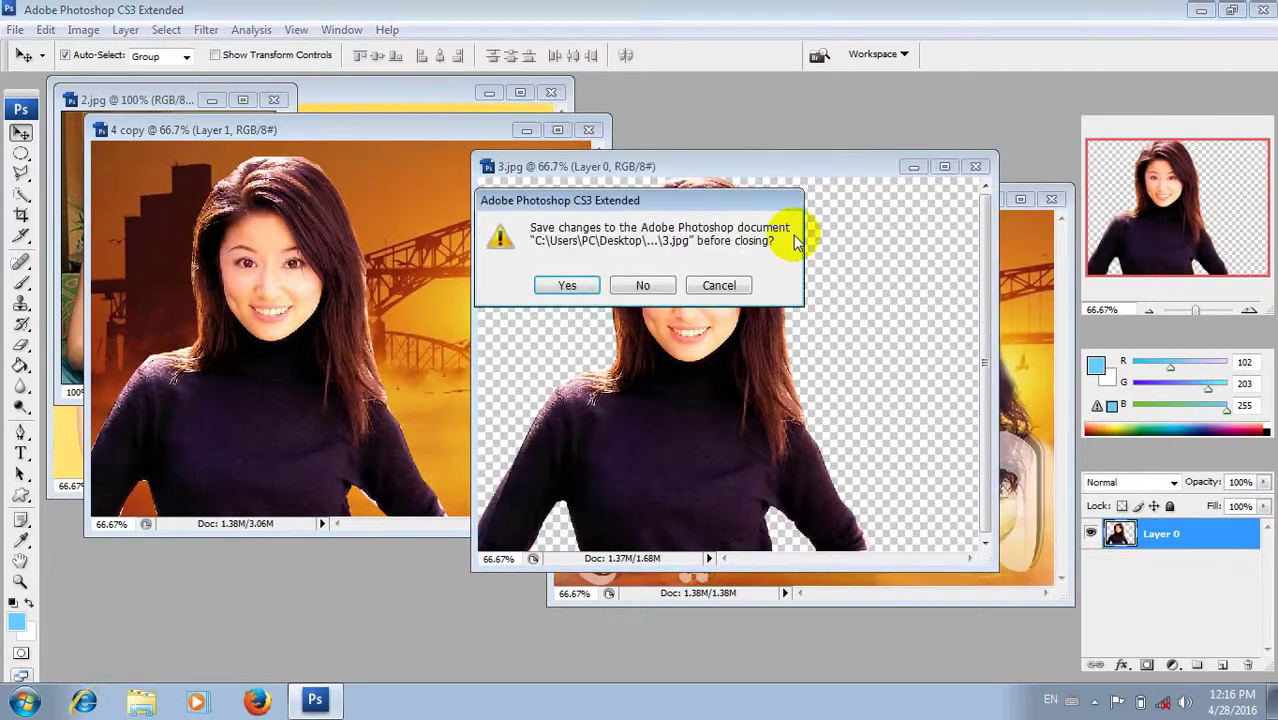
click(645, 286)
Step: Trace a closed Polygonal Lasso selection around the woman in 2.jpg, following her arms, shoulders and hair
click(152, 101)
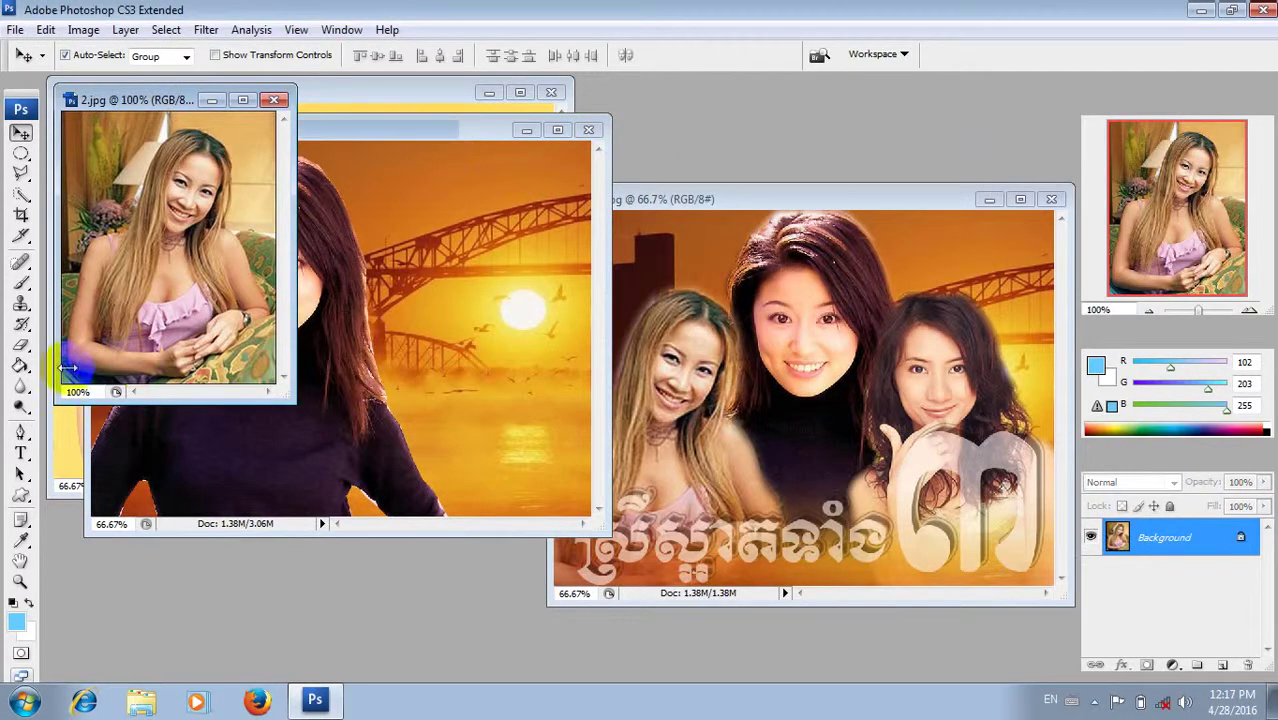
click(24, 170)
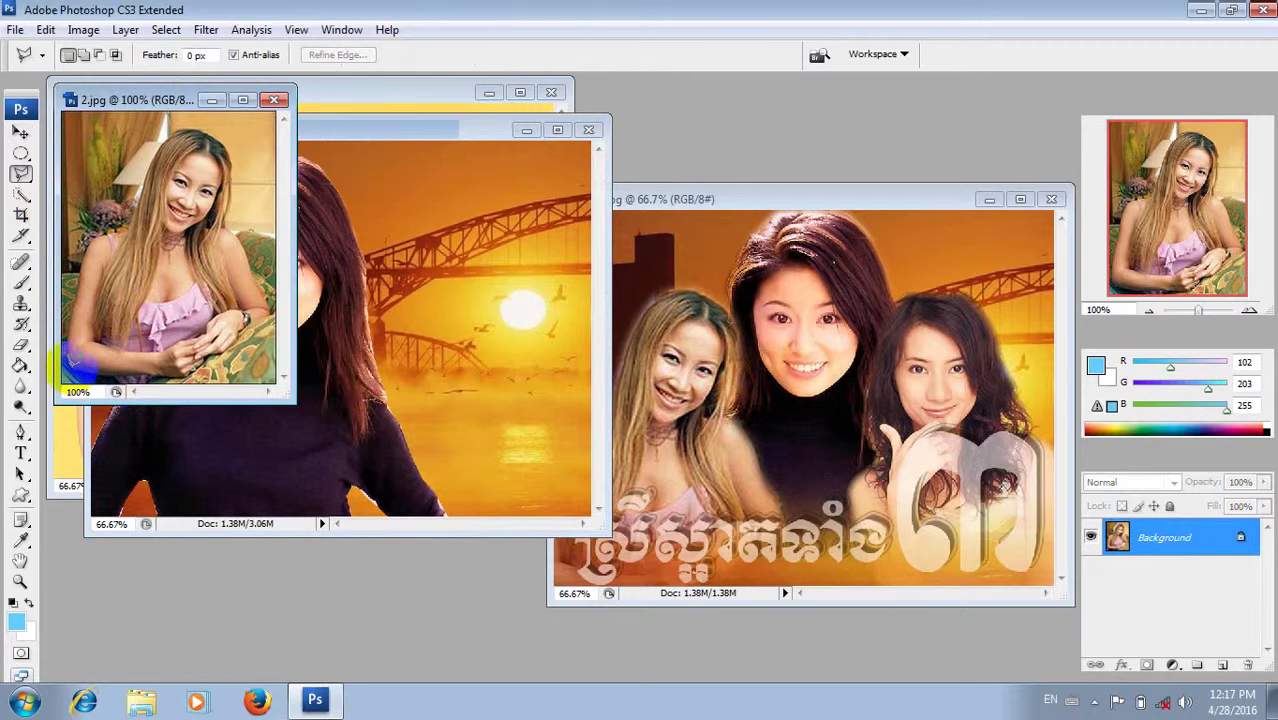
click(69, 369)
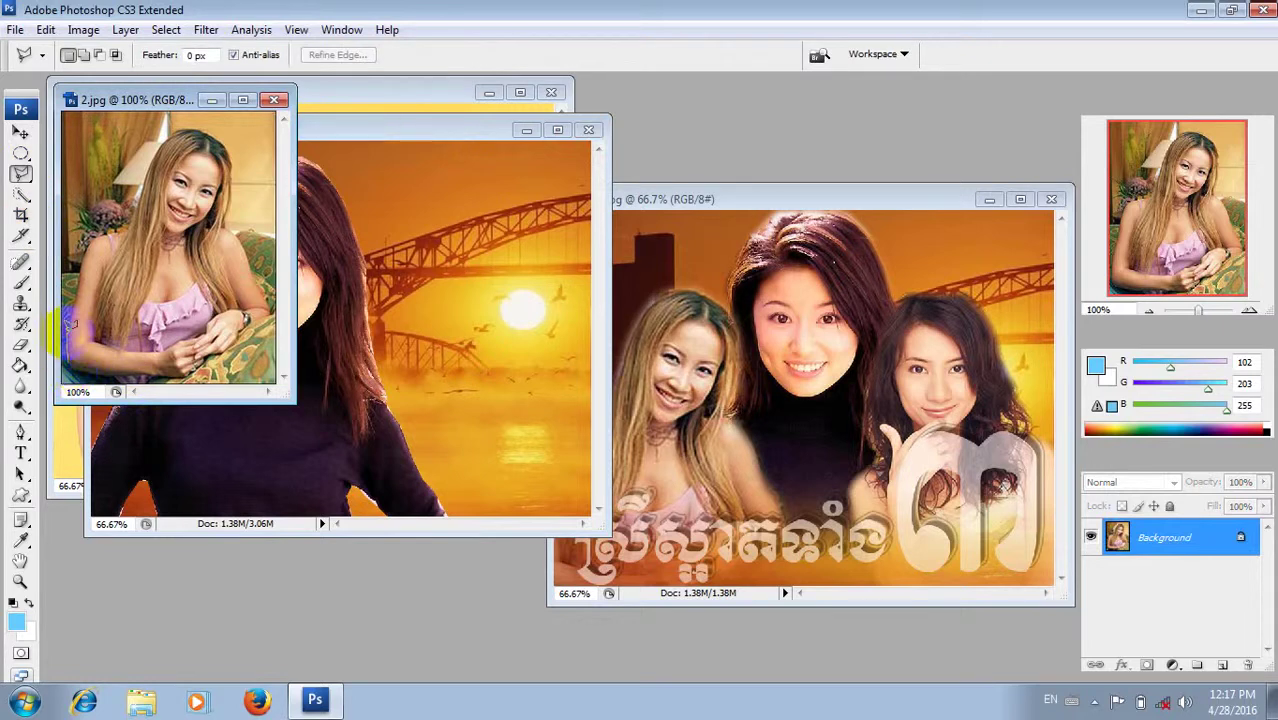
mouse_move(71, 323)
mouse_down()
mouse_move(94, 236)
mouse_move(84, 240)
mouse_move(134, 227)
mouse_move(176, 122)
mouse_move(217, 131)
mouse_move(234, 168)
mouse_move(226, 218)
mouse_move(268, 308)
mouse_move(212, 343)
mouse_move(196, 362)
mouse_move(200, 386)
mouse_move(138, 390)
mouse_move(66, 374)
mouse_move(82, 282)
mouse_up()
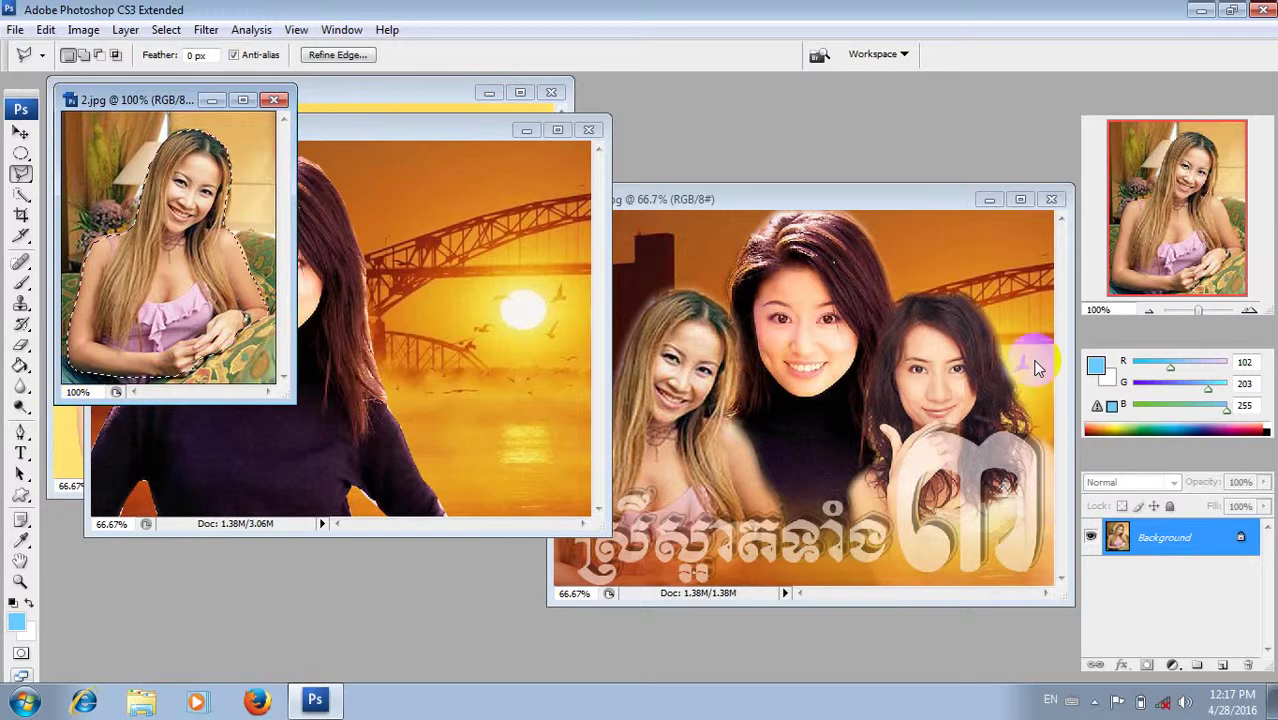
Step: Convert the locked Background of 2.jpg into a regular layer with the default settings
click(1183, 548)
right_click(1183, 548)
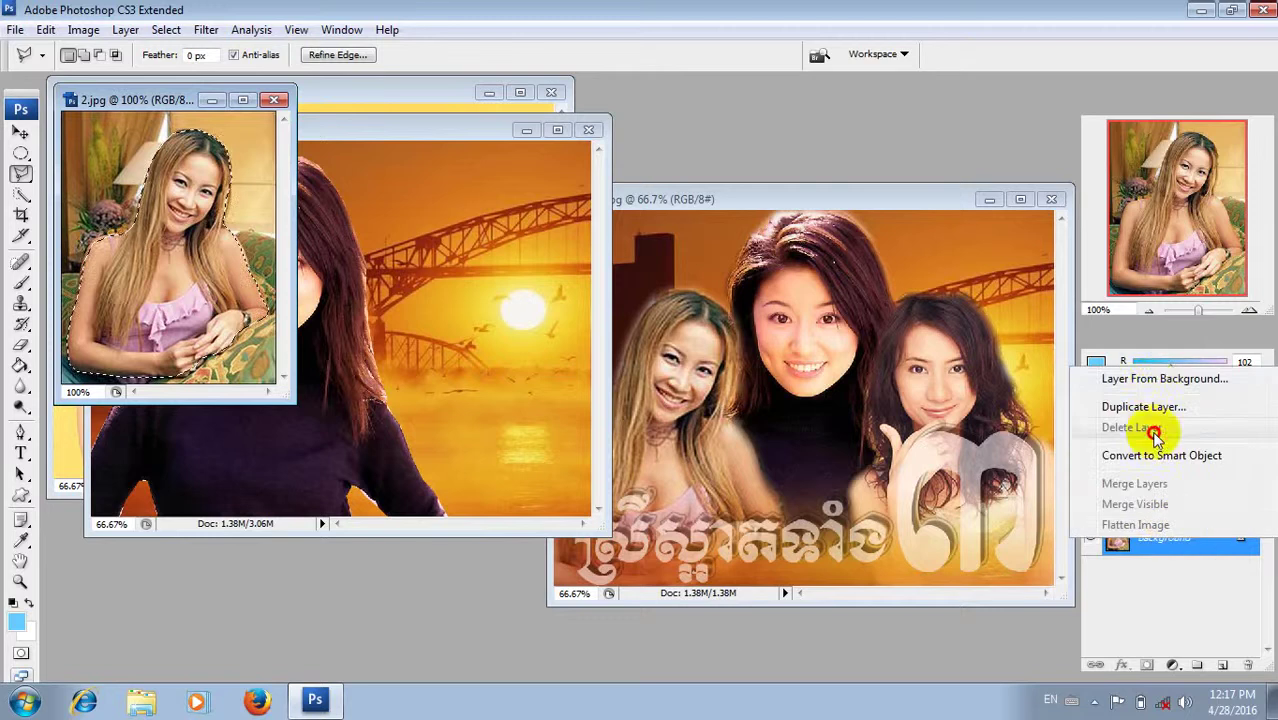
click(1135, 374)
click(796, 212)
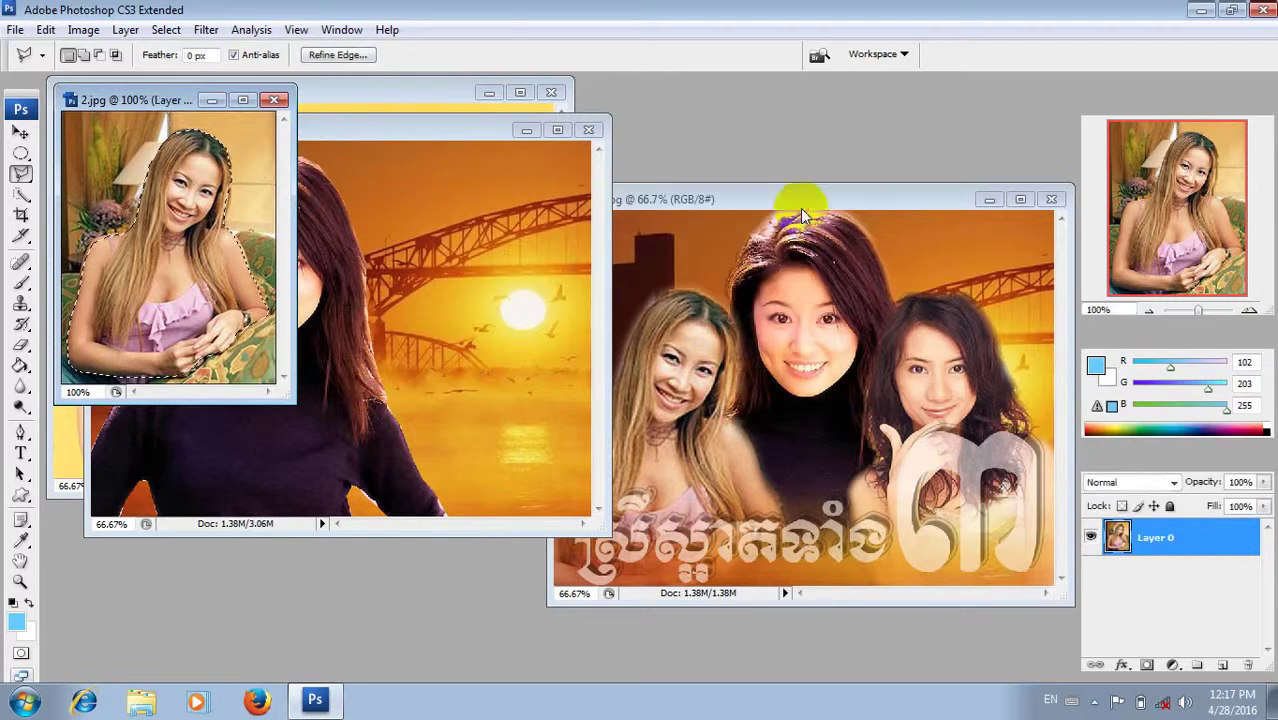
Step: Invert the selection in 2.jpg and delete the backdrop around the woman
click(168, 29)
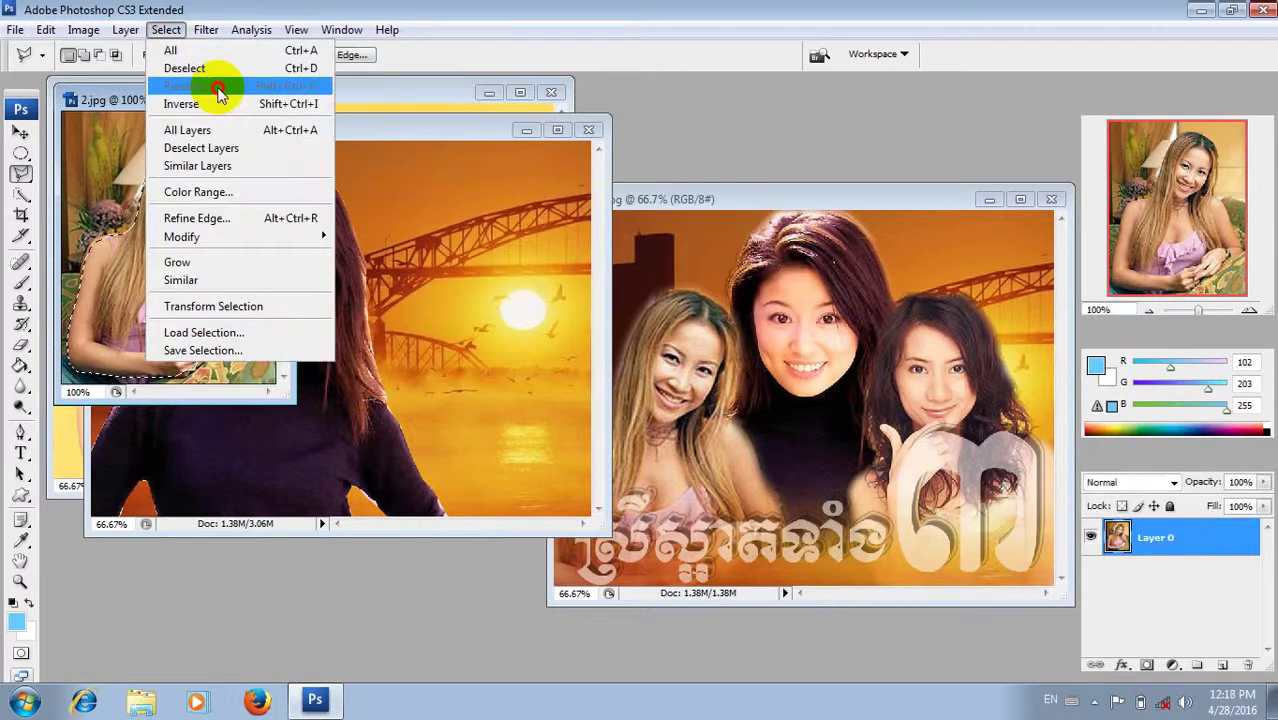
click(217, 102)
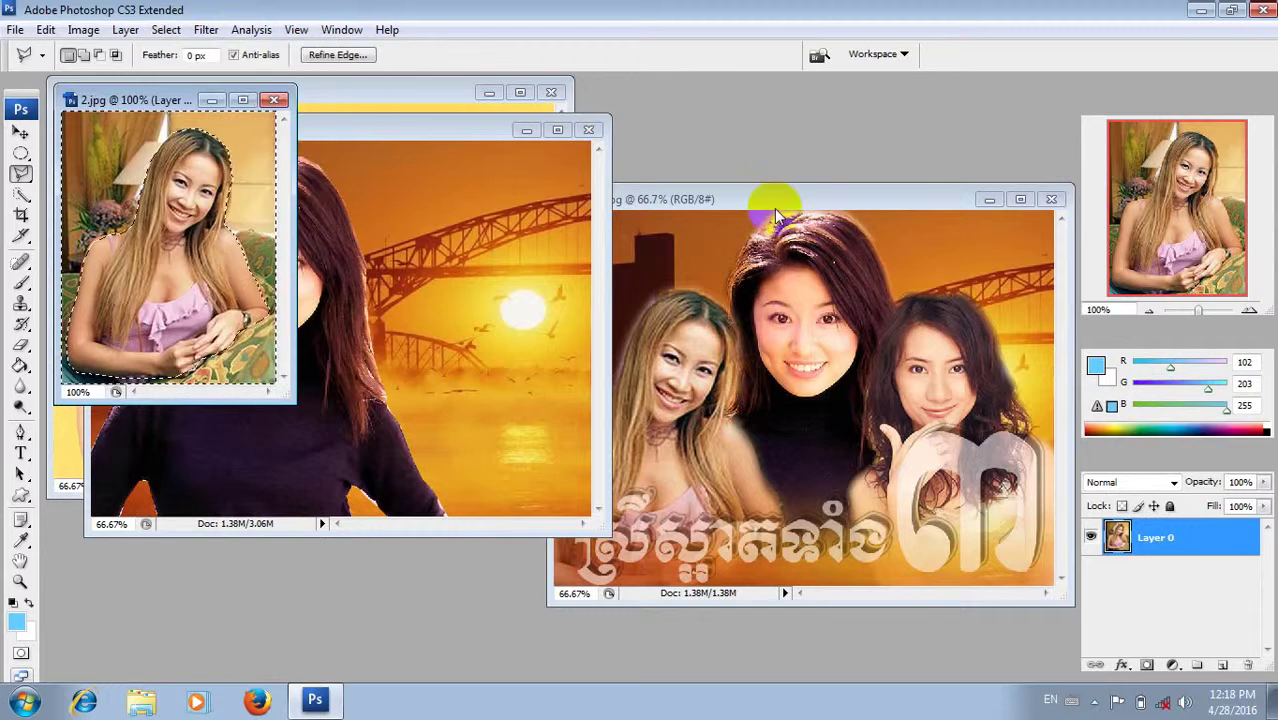
key(Delete)
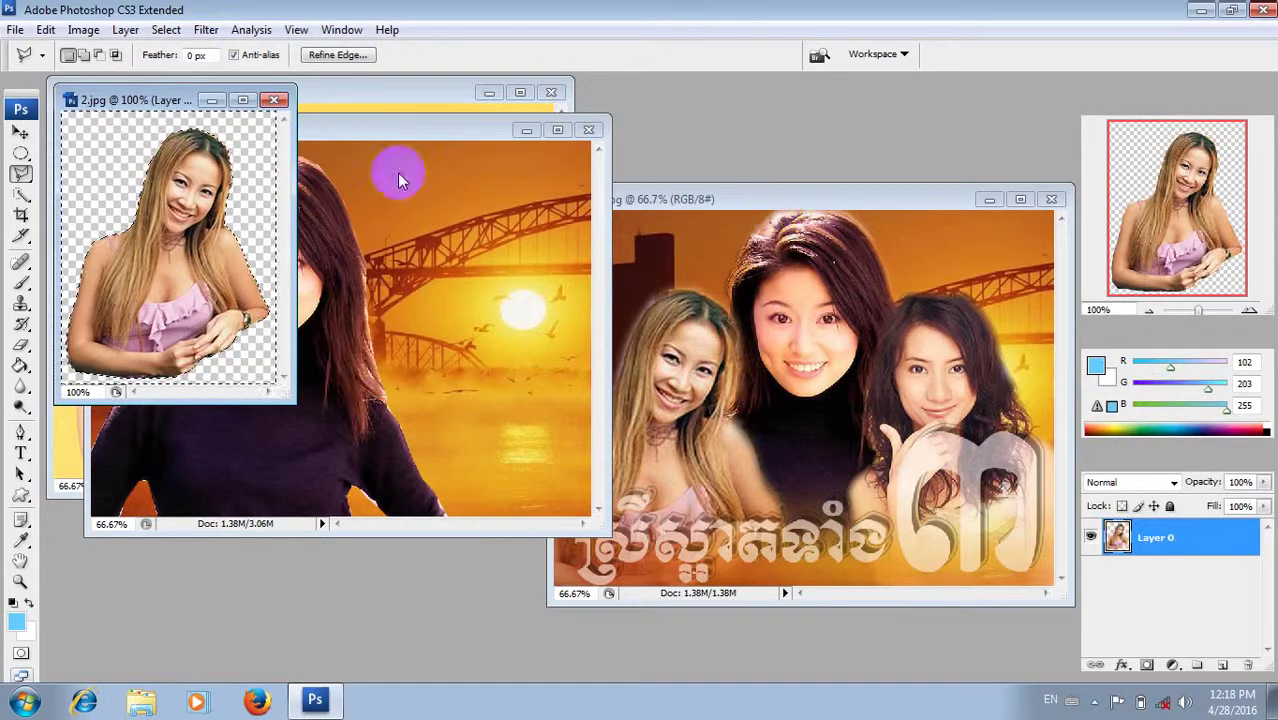
Step: Deselect, copy the cut-out woman from 2.jpg into the lower-left corner of 4 copy, and shift the woman in black toward the centre
click(20, 131)
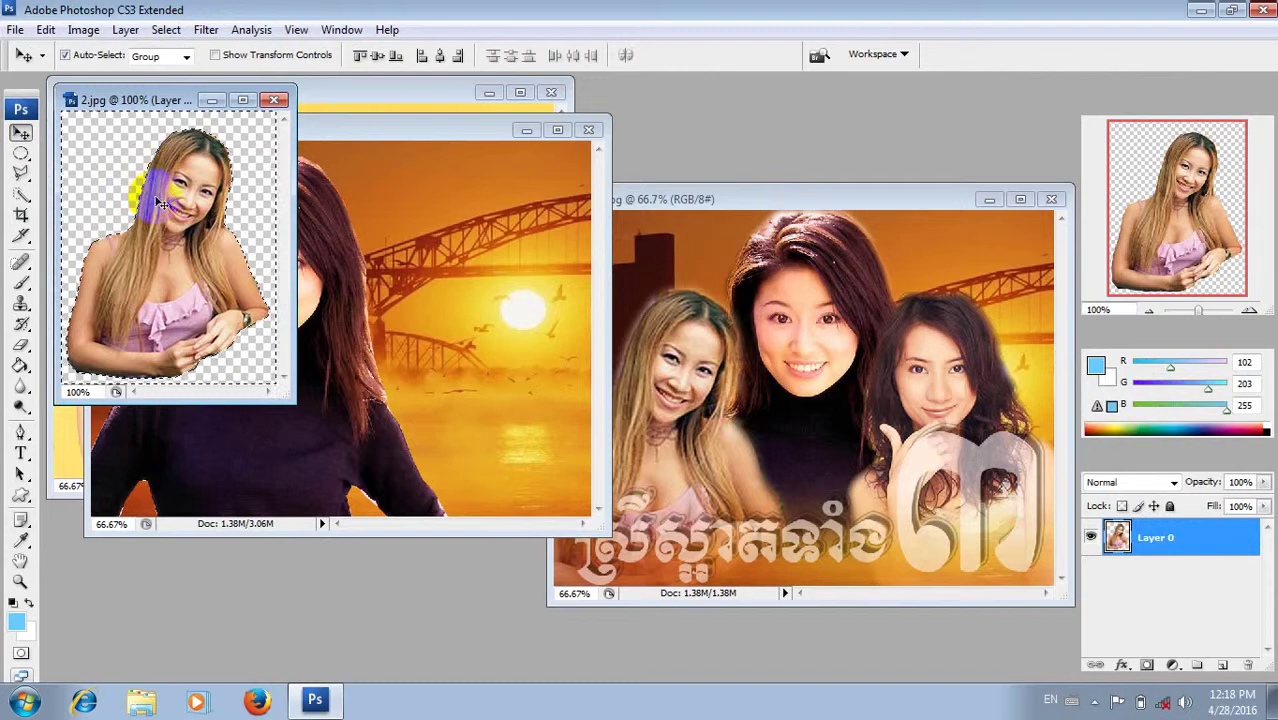
key(ctrl+d)
drag(183, 253, 168, 394)
drag(265, 360, 371, 345)
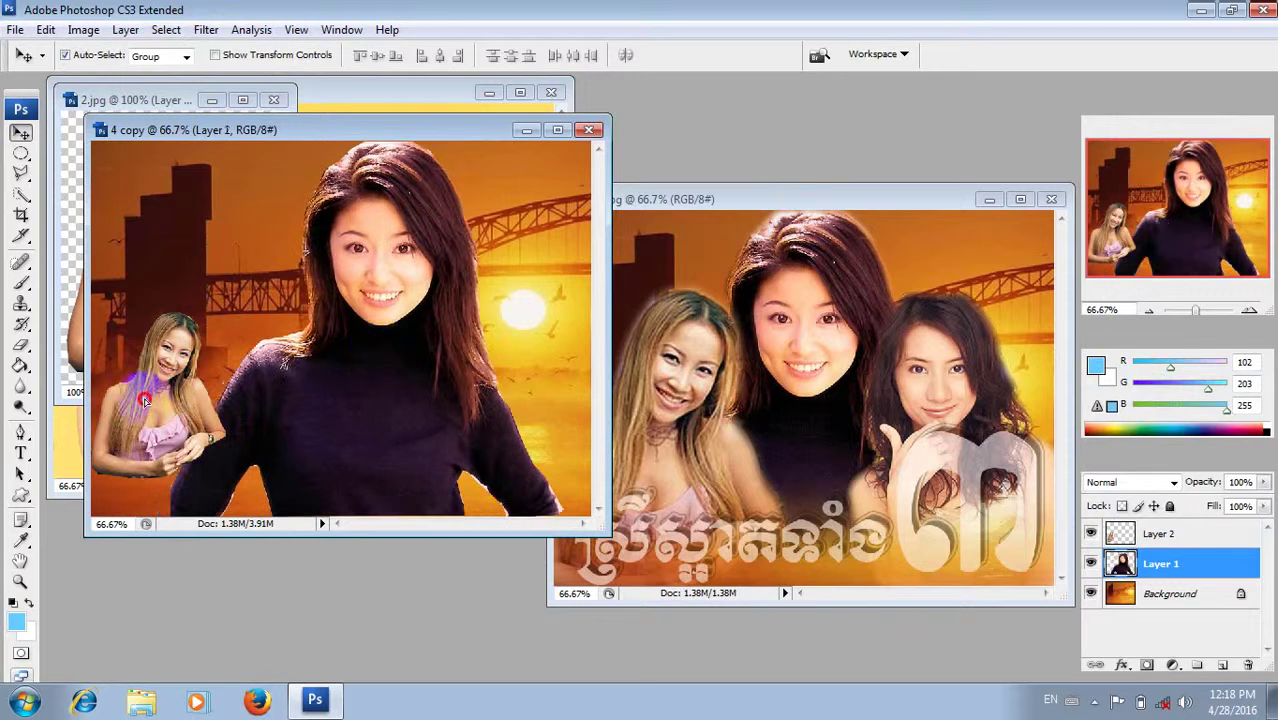
drag(146, 393, 156, 403)
drag(143, 399, 142, 397)
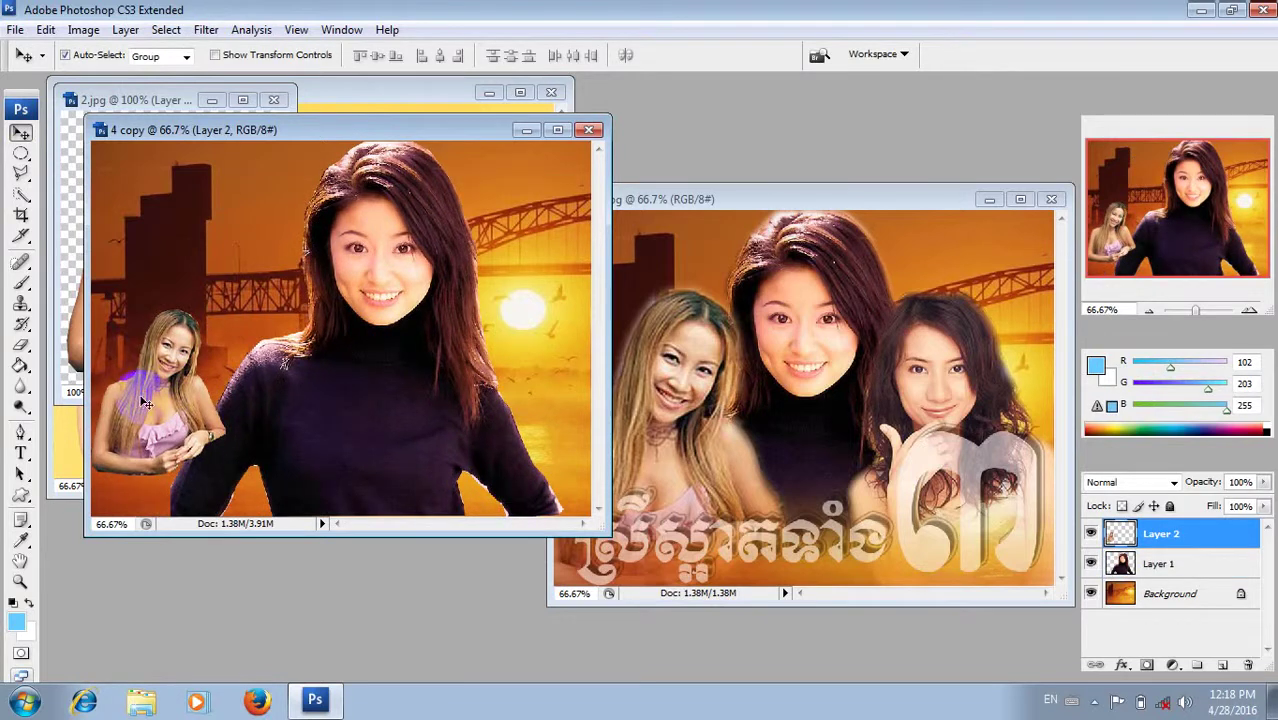
drag(228, 438, 190, 501)
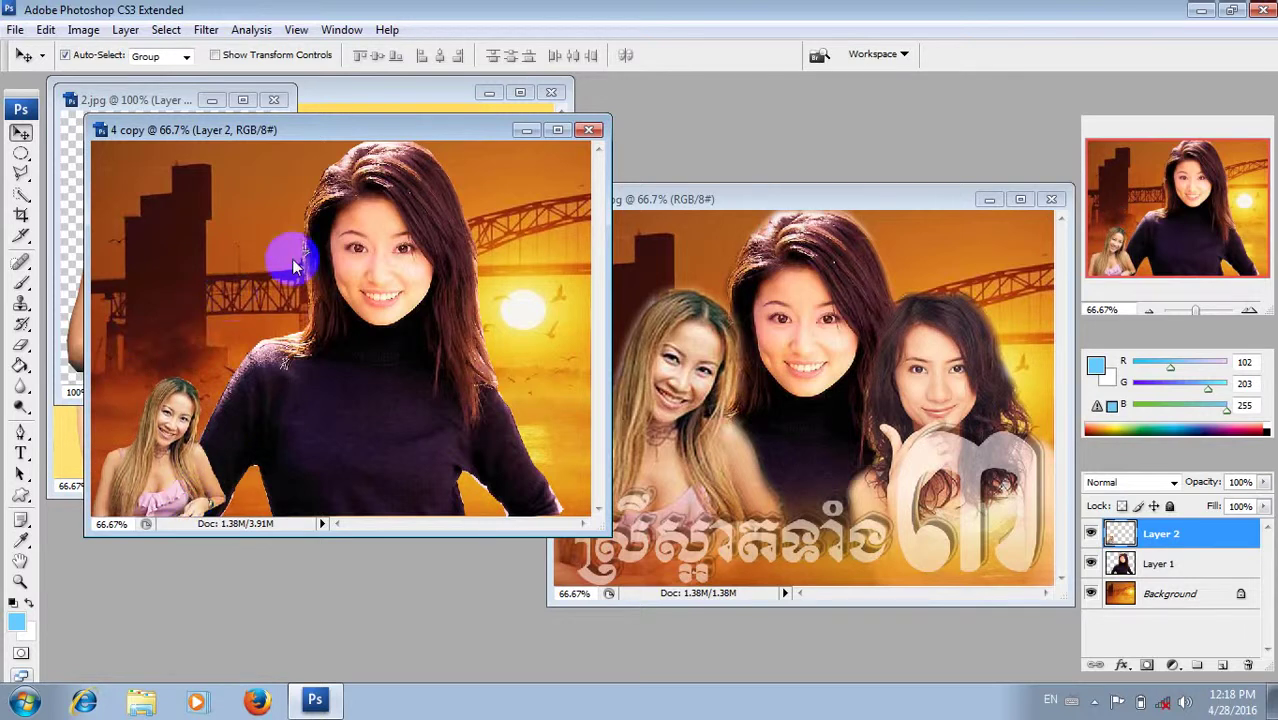
Step: Trace a closed Polygonal Lasso selection around the woman in 1.jpg, following her arms, shoulders and curly hair
click(394, 108)
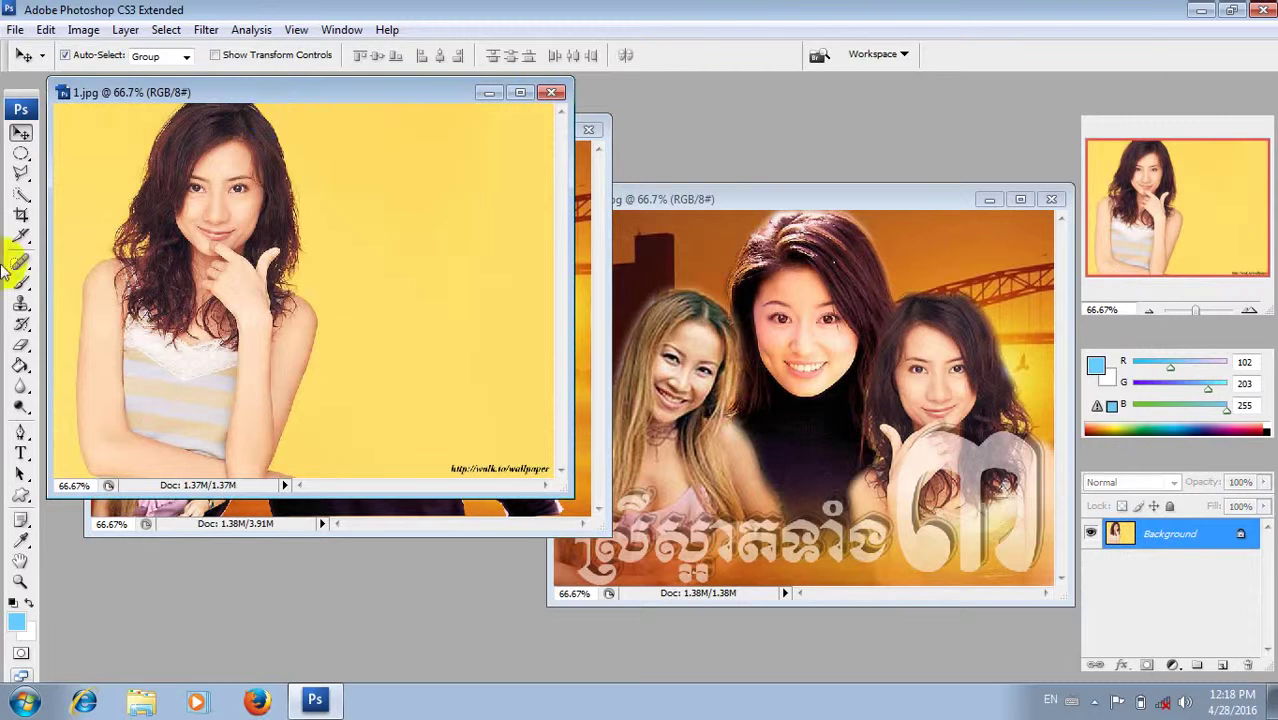
click(21, 177)
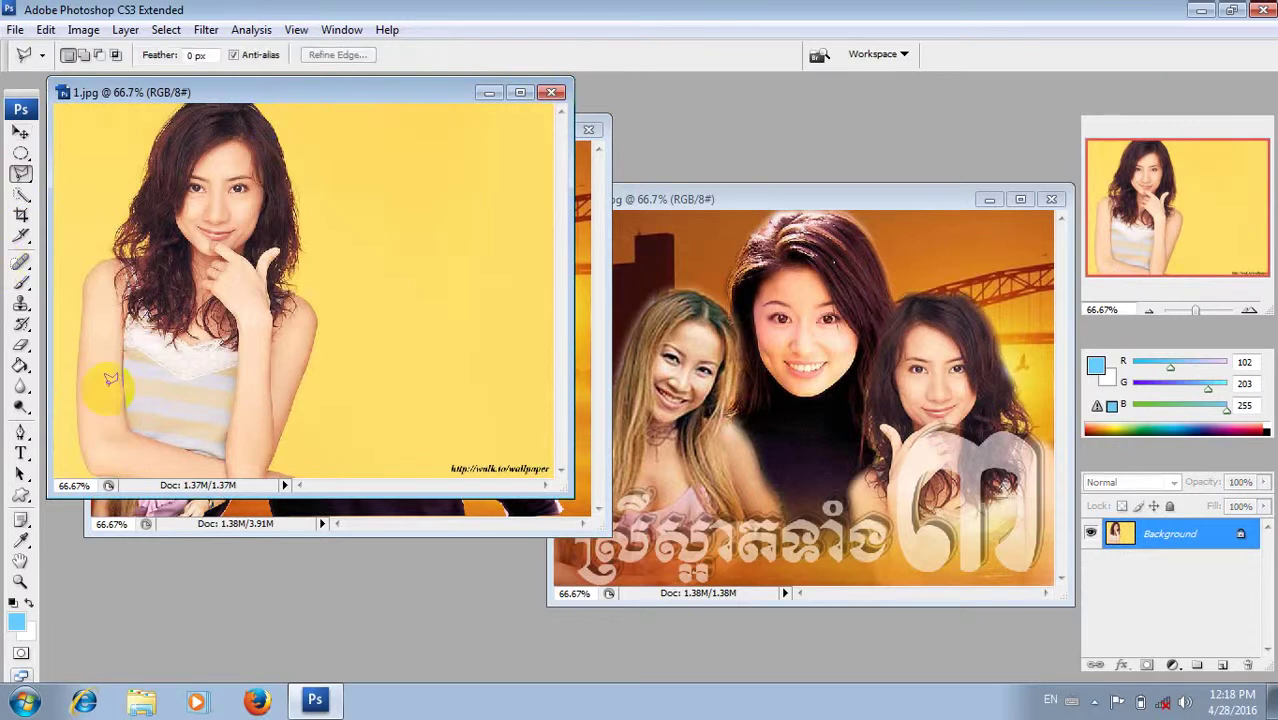
click(105, 477)
mouse_move(106, 470)
mouse_down()
mouse_move(110, 486)
mouse_move(90, 466)
mouse_move(84, 487)
mouse_move(78, 411)
mouse_up()
click(78, 393)
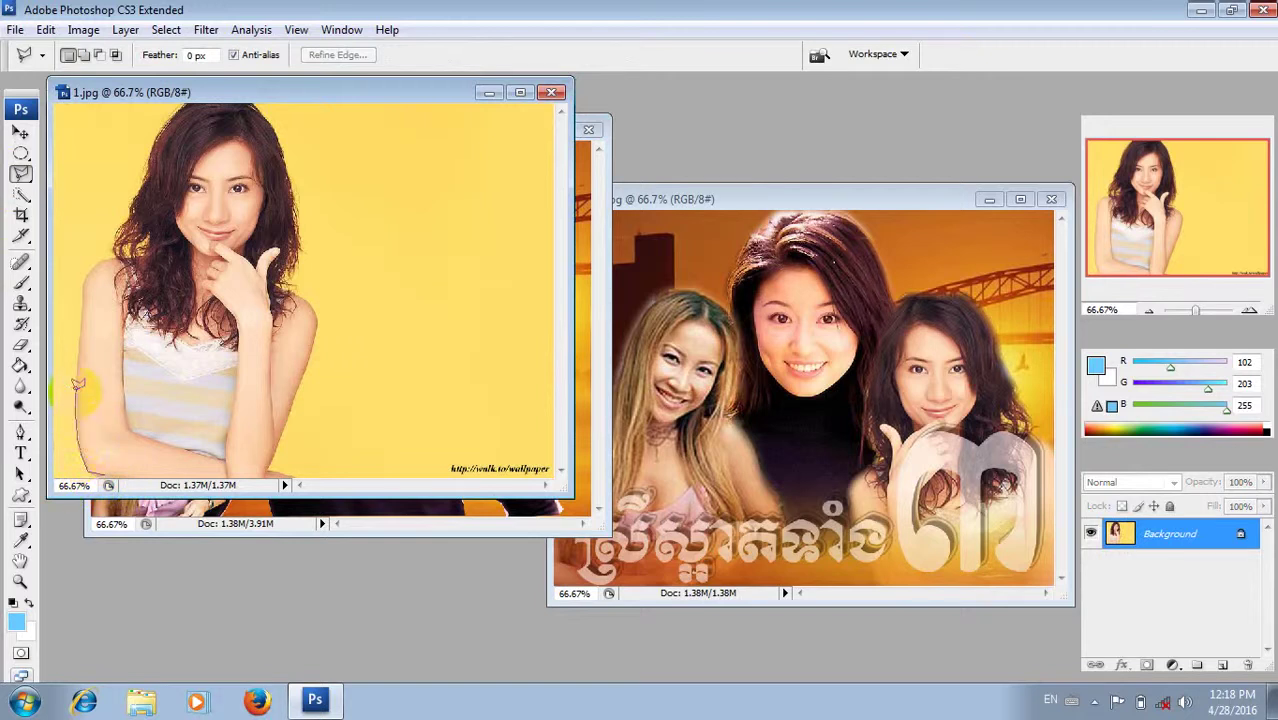
click(78, 383)
click(80, 362)
mouse_move(80, 362)
mouse_down()
mouse_move(86, 277)
mouse_move(119, 231)
mouse_up()
click(122, 226)
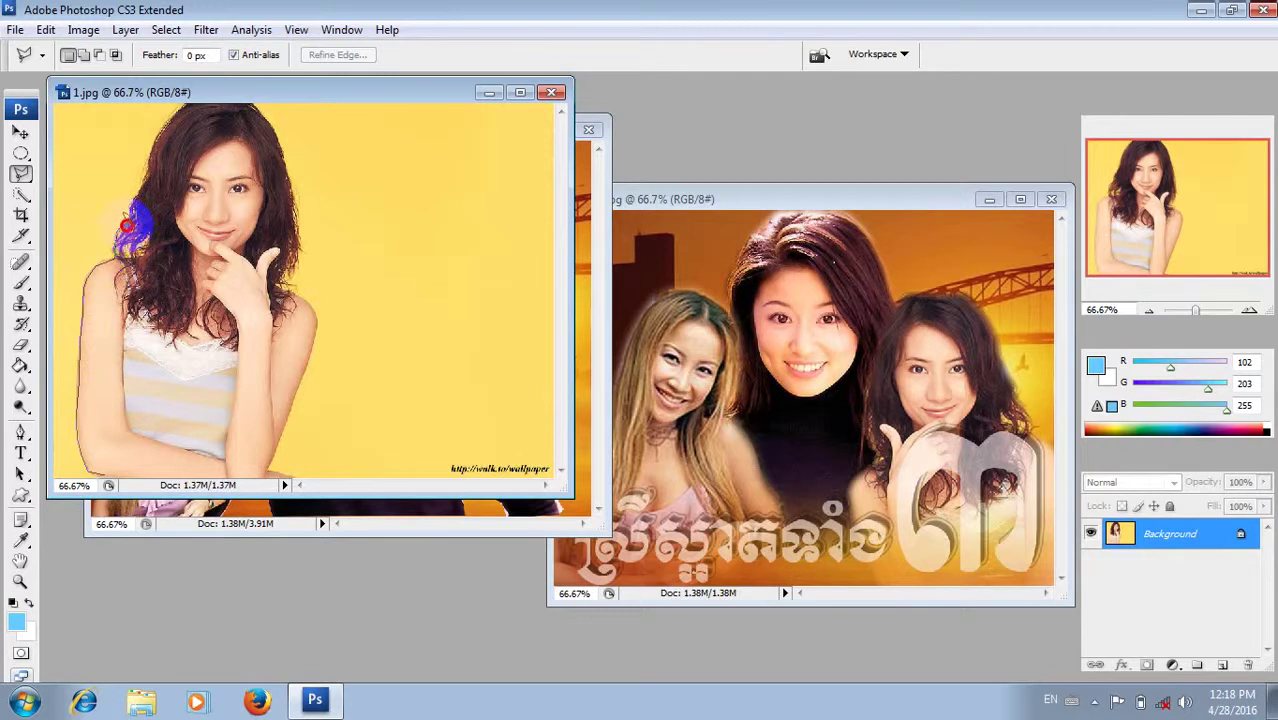
click(125, 220)
click(128, 214)
click(133, 204)
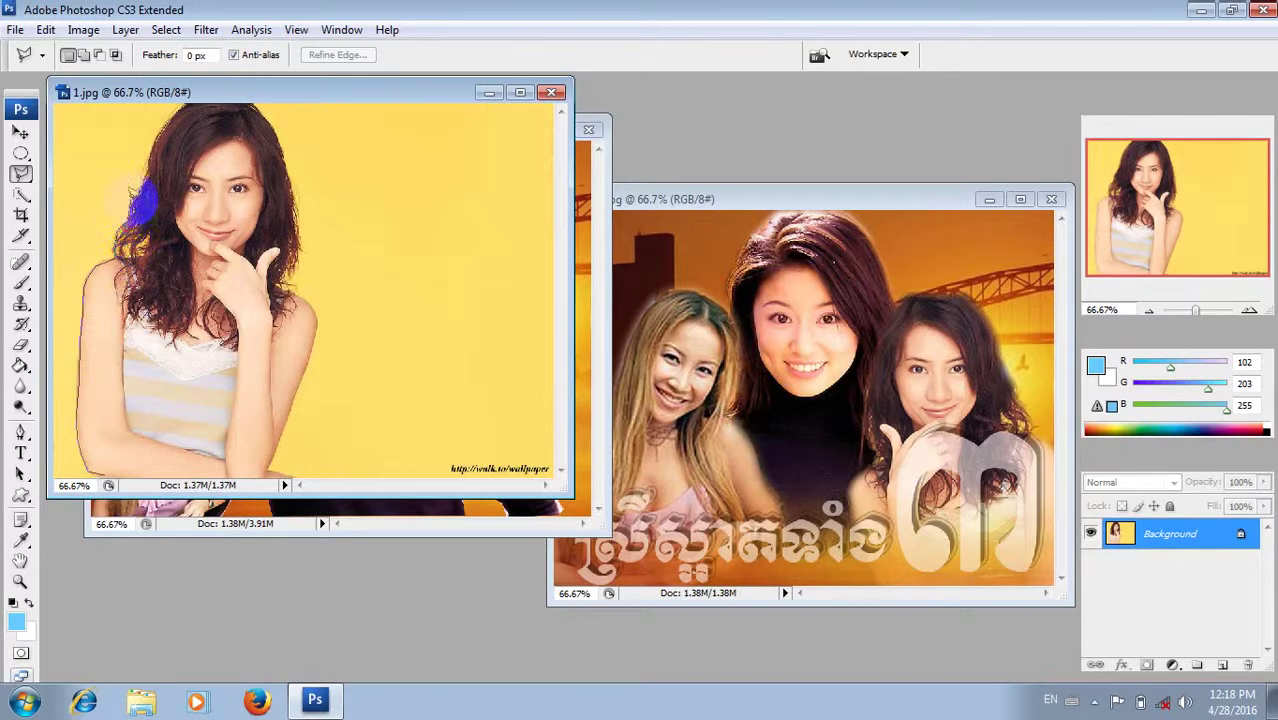
click(144, 184)
click(147, 176)
mouse_move(156, 170)
mouse_down()
mouse_move(158, 138)
mouse_move(203, 94)
mouse_move(222, 92)
mouse_move(275, 135)
mouse_move(298, 250)
mouse_move(285, 284)
mouse_move(318, 322)
mouse_move(268, 470)
mouse_move(293, 478)
mouse_move(132, 458)
mouse_move(110, 478)
mouse_move(80, 472)
mouse_up()
click(310, 306)
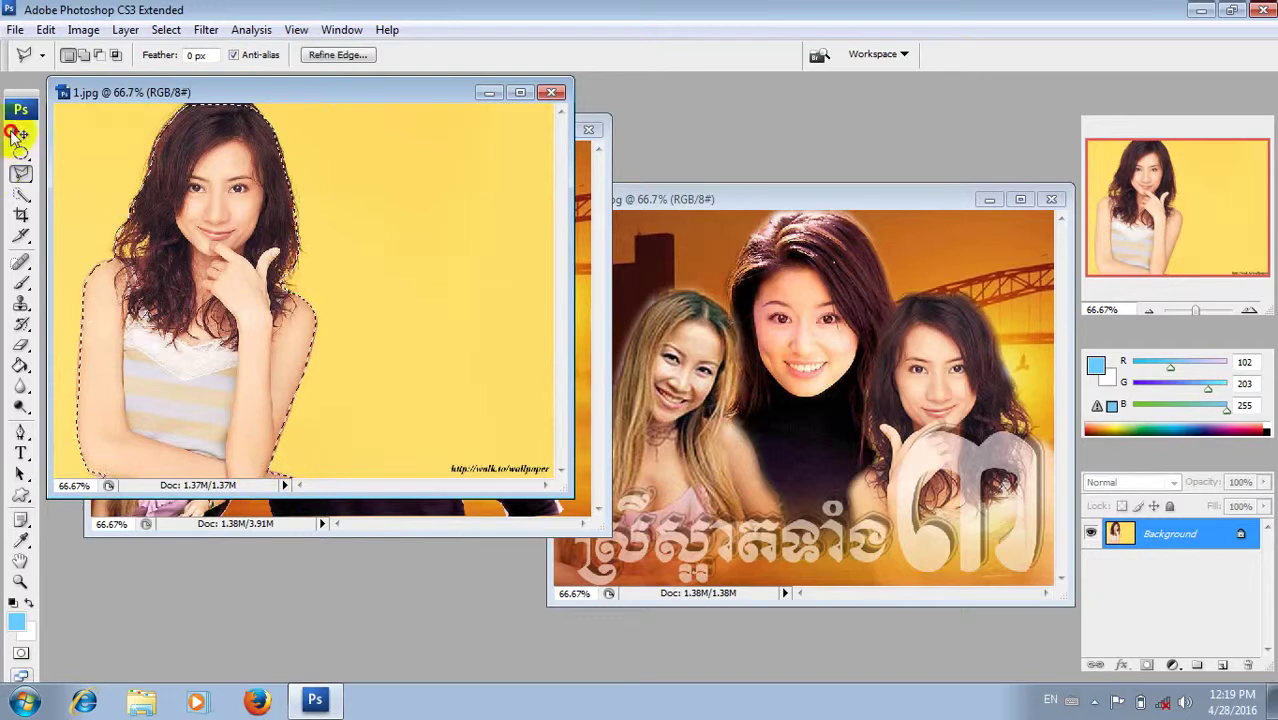
Step: Copy the selected woman from 1.jpg into the right side of 4 copy and shift the woman in black slightly left
click(20, 132)
drag(198, 265, 516, 280)
drag(330, 321, 298, 336)
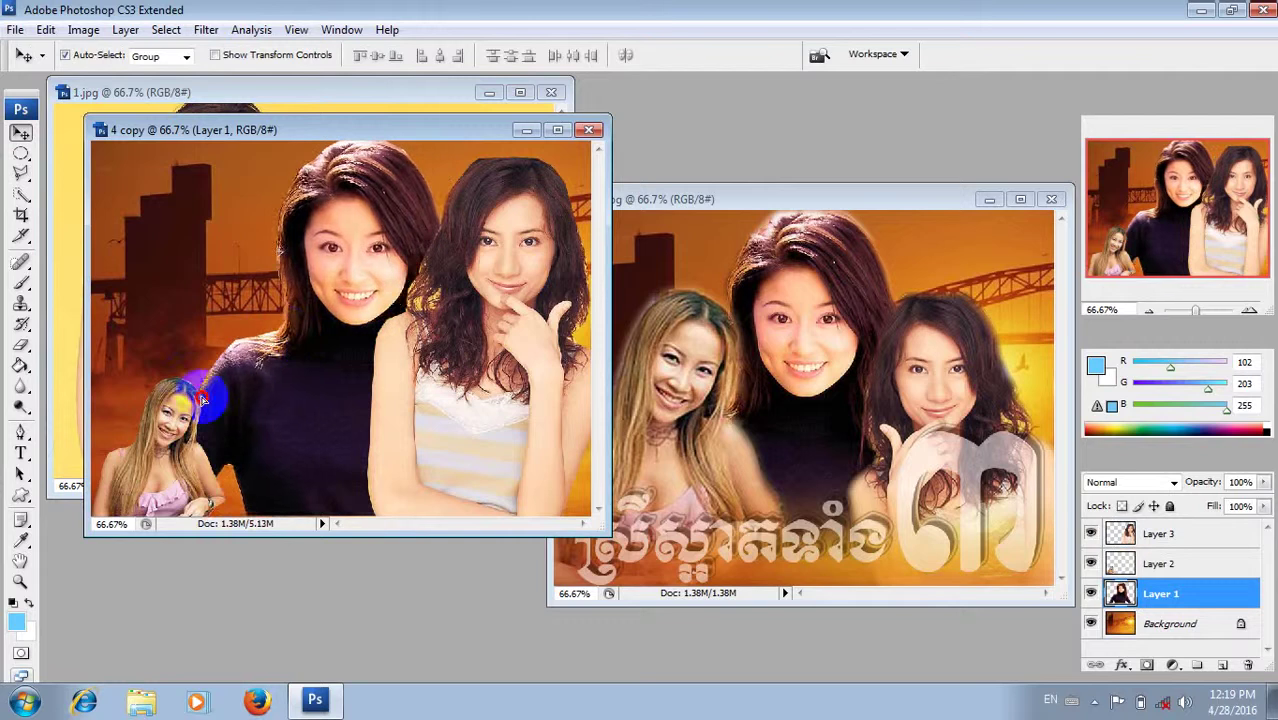
Step: Arrange the three women in 4 copy, with the woman in black behind and the curly-haired woman in the lower-right corner
drag(170, 418, 157, 415)
drag(262, 397, 259, 400)
drag(435, 366, 461, 409)
mouse_move(352, 332)
mouse_down()
mouse_move(322, 432)
mouse_move(321, 308)
mouse_move(351, 322)
mouse_up()
click(455, 373)
mouse_move(455, 373)
mouse_down()
mouse_move(453, 341)
mouse_move(438, 389)
mouse_up()
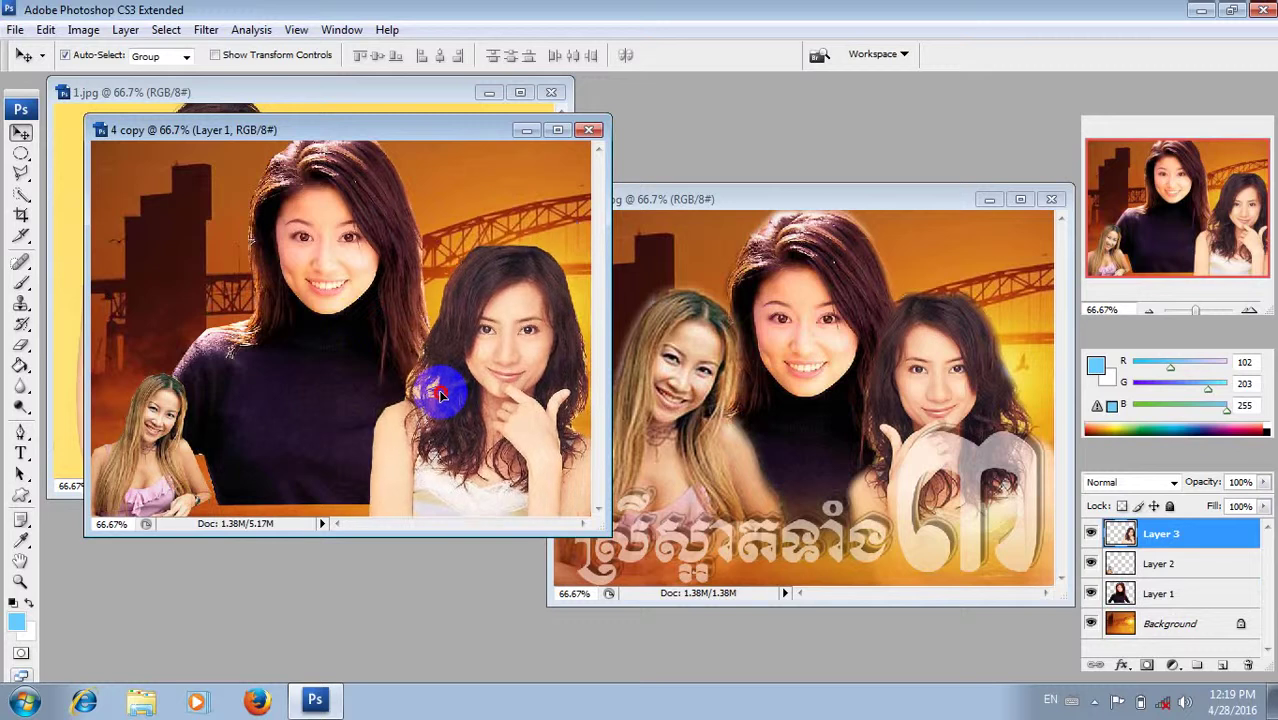
Step: Scale the woman in pink on Layer 2 to about 160% width and 157% height with Free Transform
click(175, 447)
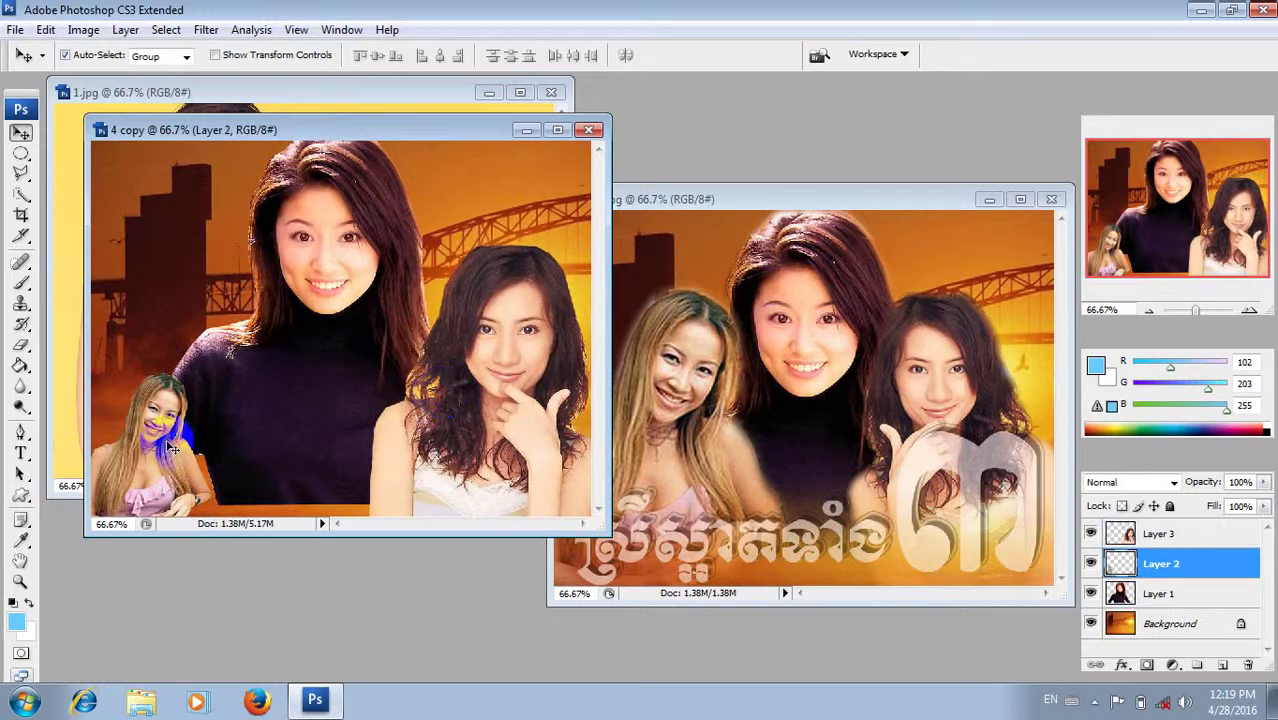
key(ctrl+t)
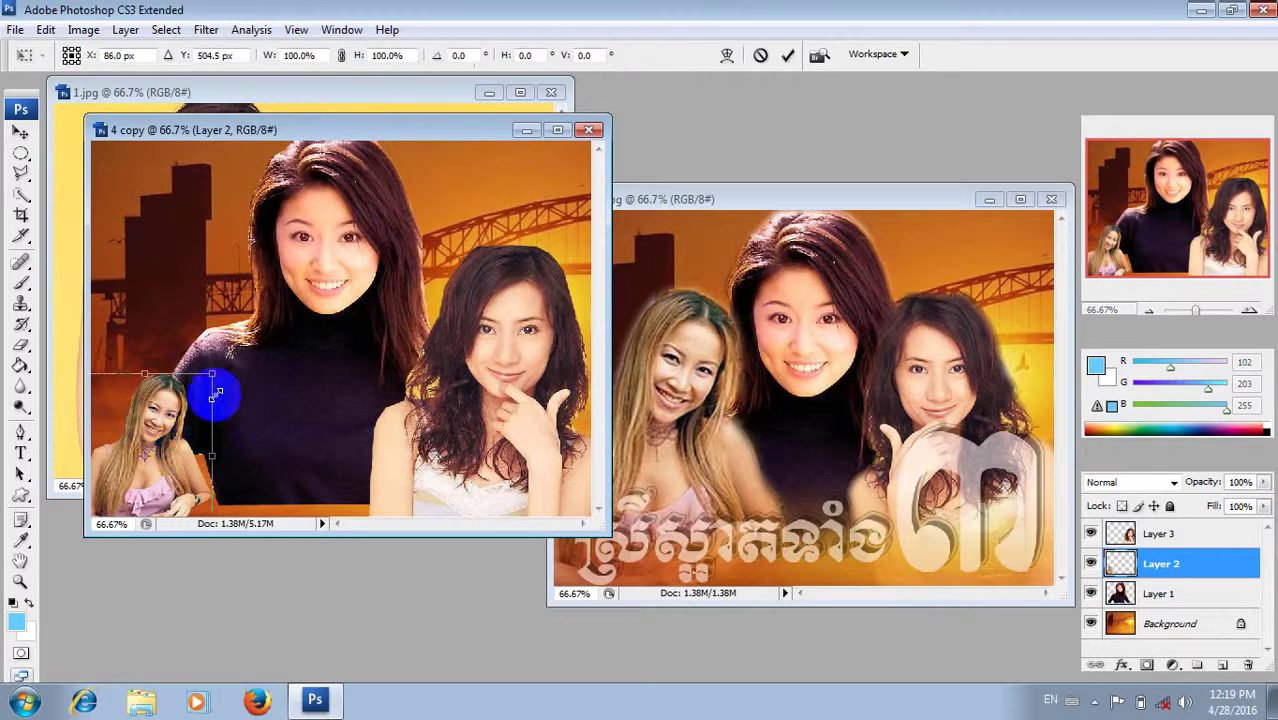
mouse_move(214, 368)
mouse_down()
mouse_move(248, 328)
mouse_move(264, 334)
mouse_move(204, 363)
mouse_move(204, 352)
mouse_up()
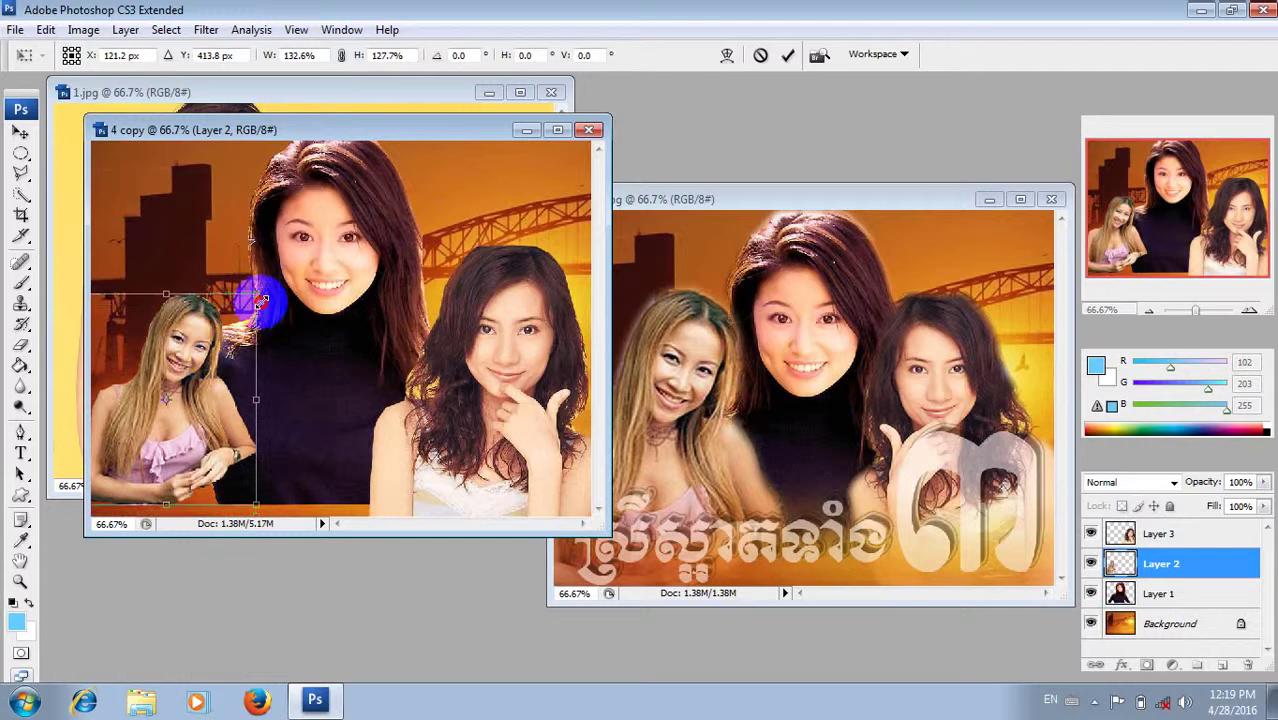
drag(255, 294, 292, 257)
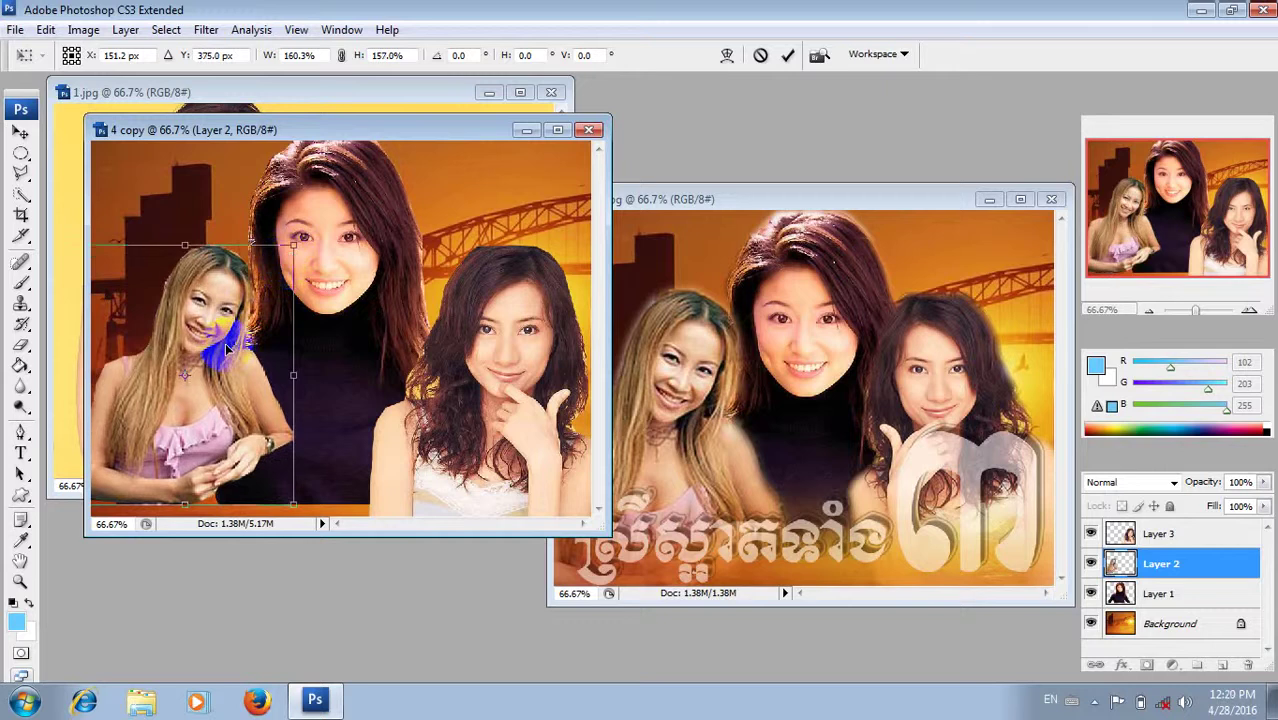
key(Return)
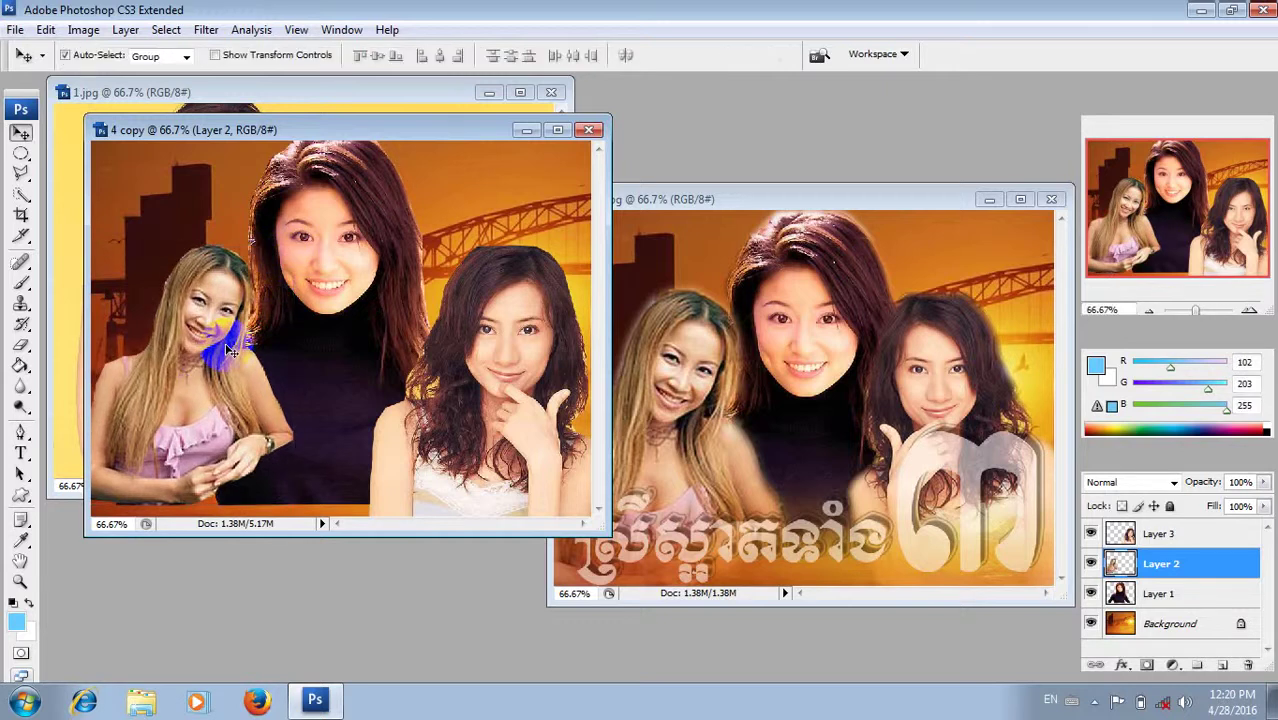
click(367, 370)
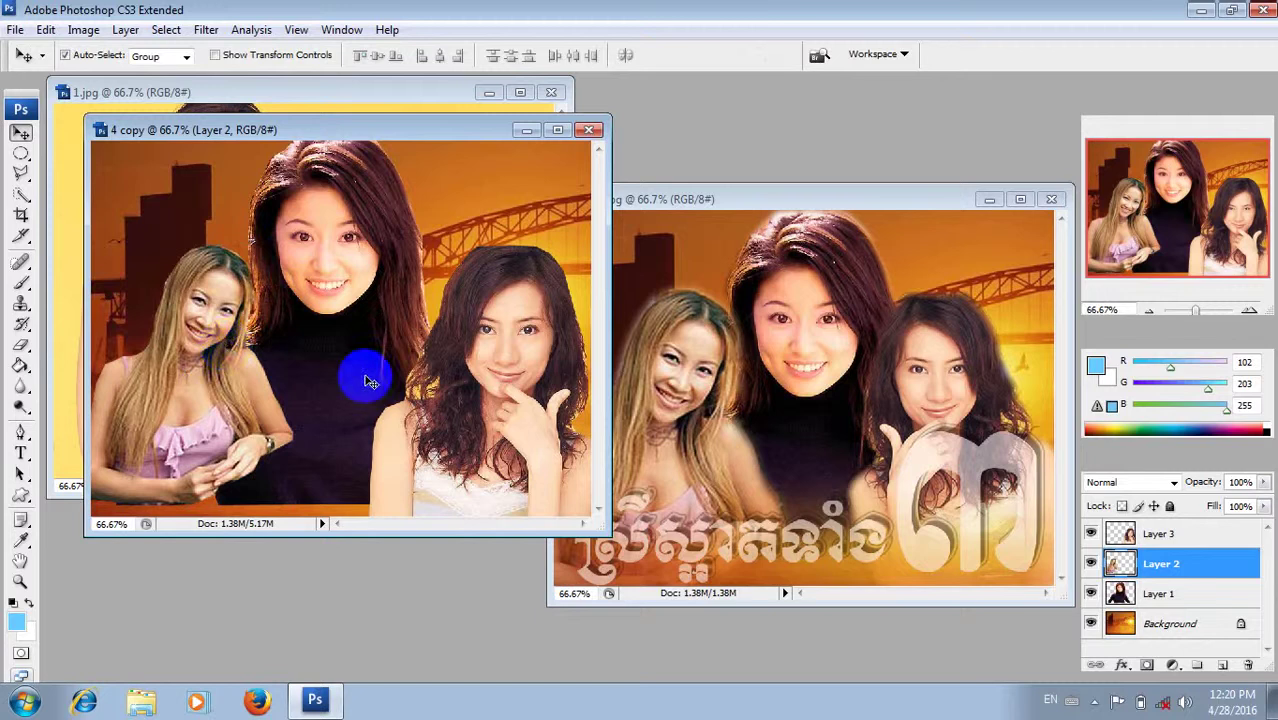
click(377, 400)
click(269, 407)
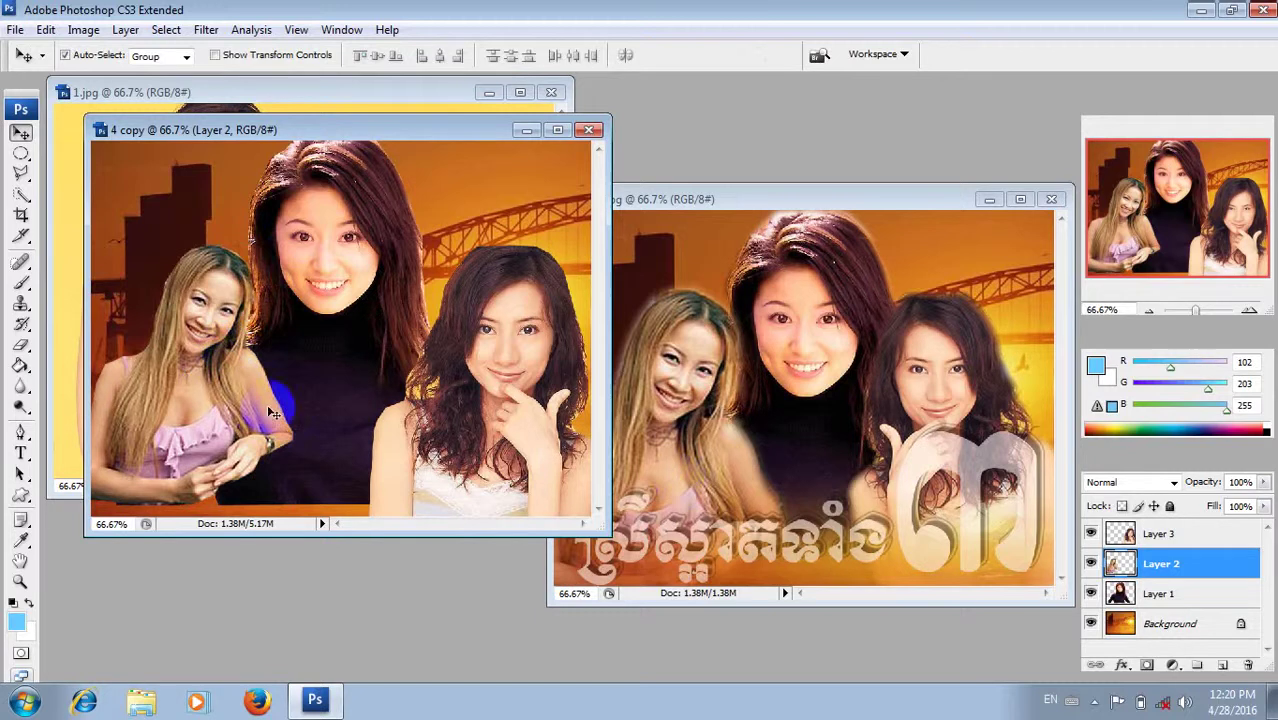
click(176, 390)
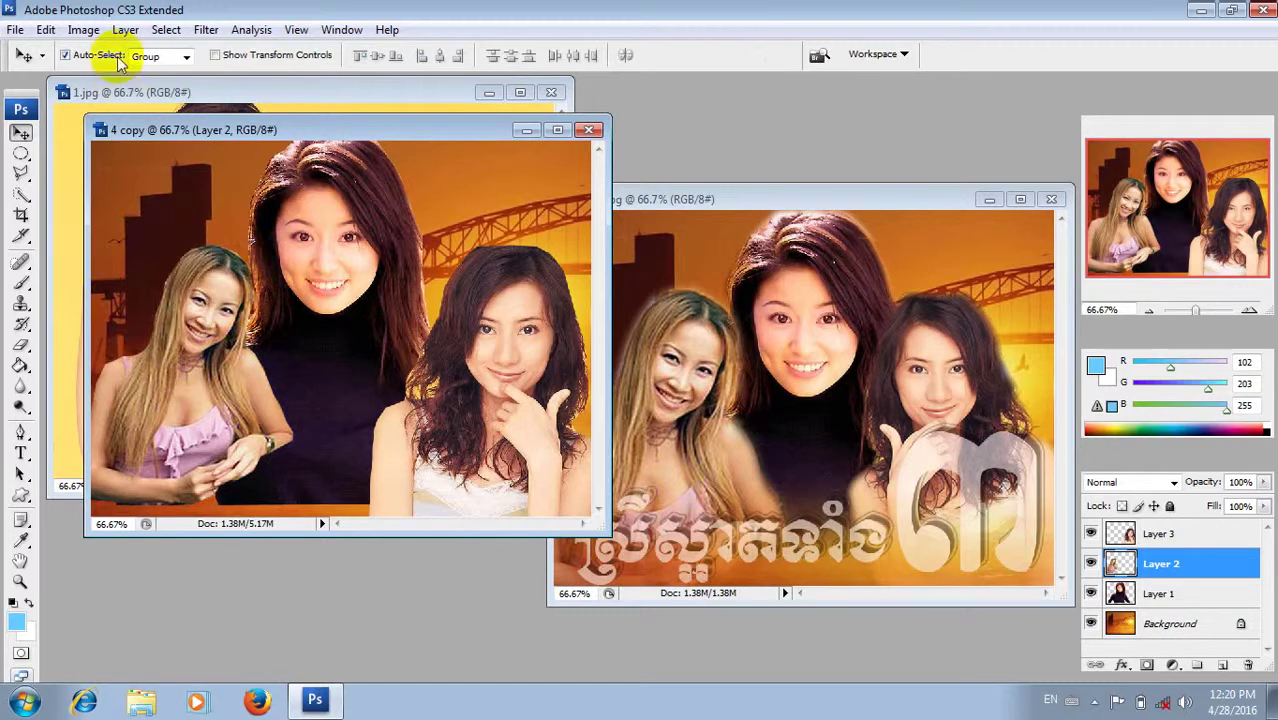
Step: Load the outline of the woman on Layer 2 as a selection with the default settings and invert it
click(166, 29)
click(203, 332)
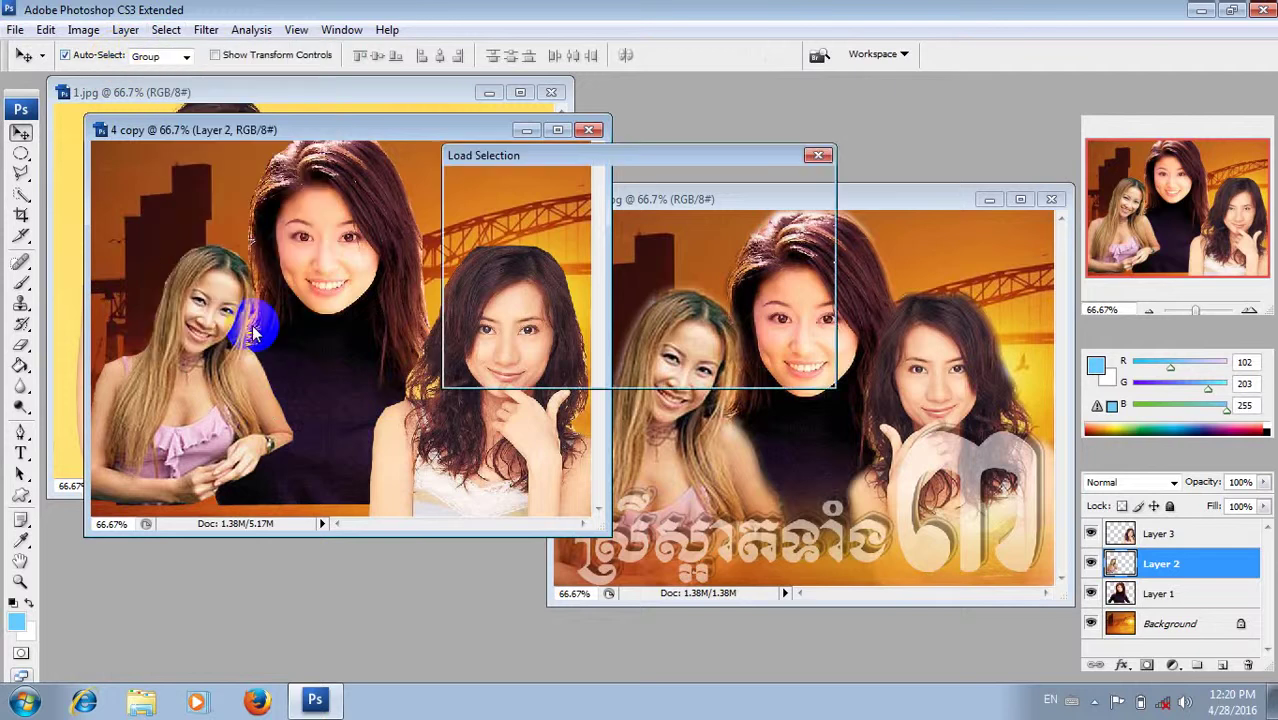
click(780, 195)
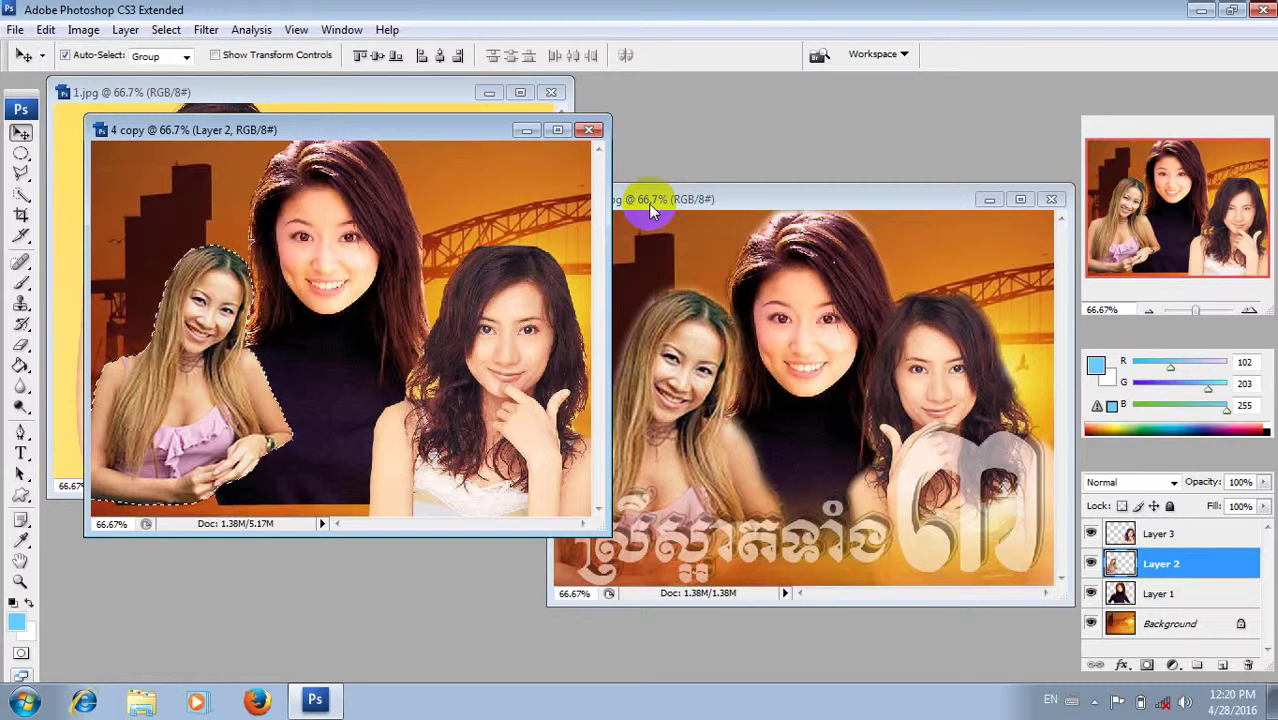
key(ctrl+shift+i)
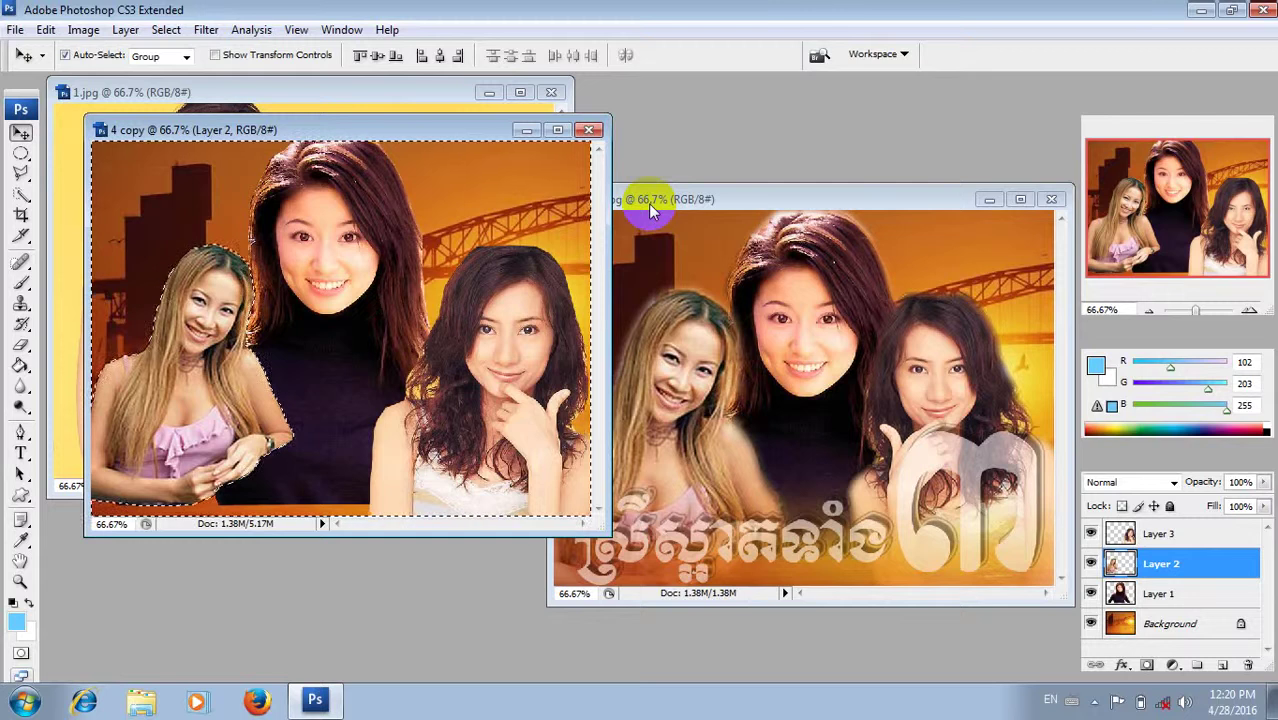
Step: Clear the selection and soften the outline of the woman in pink on Layer 2 using the Blur tool with an 88 px brush
key(ctrl+d)
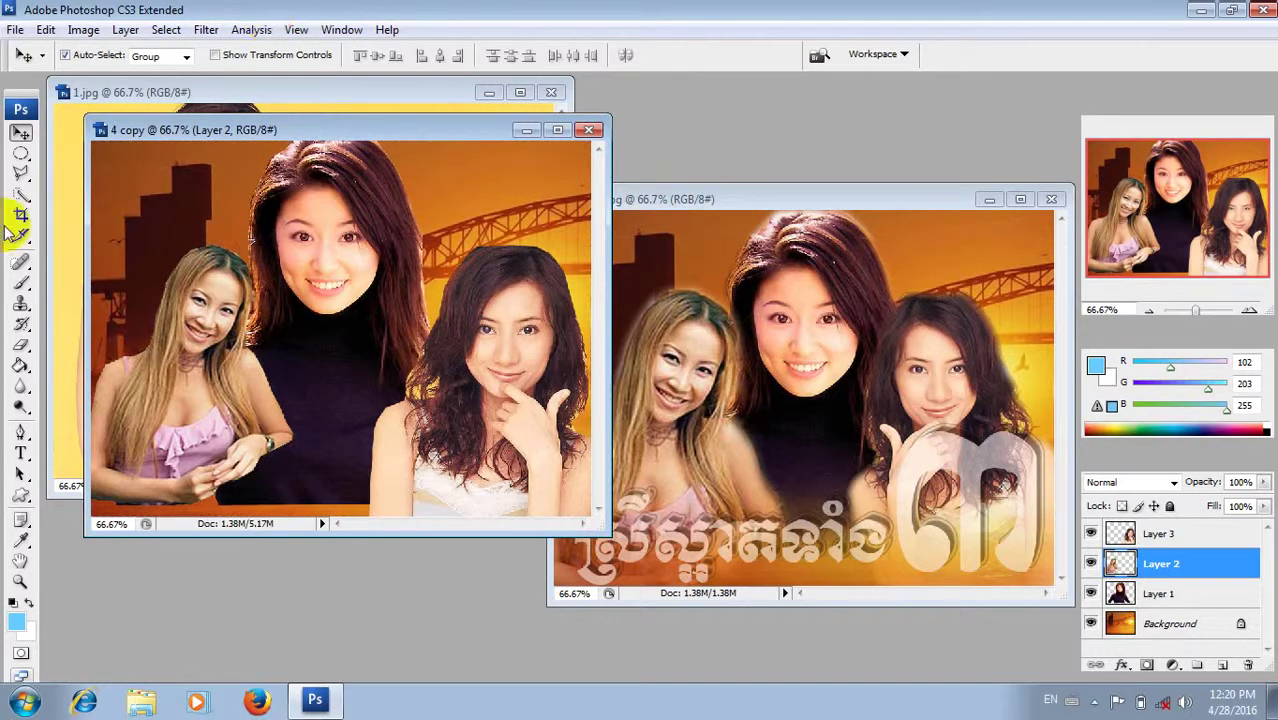
click(21, 283)
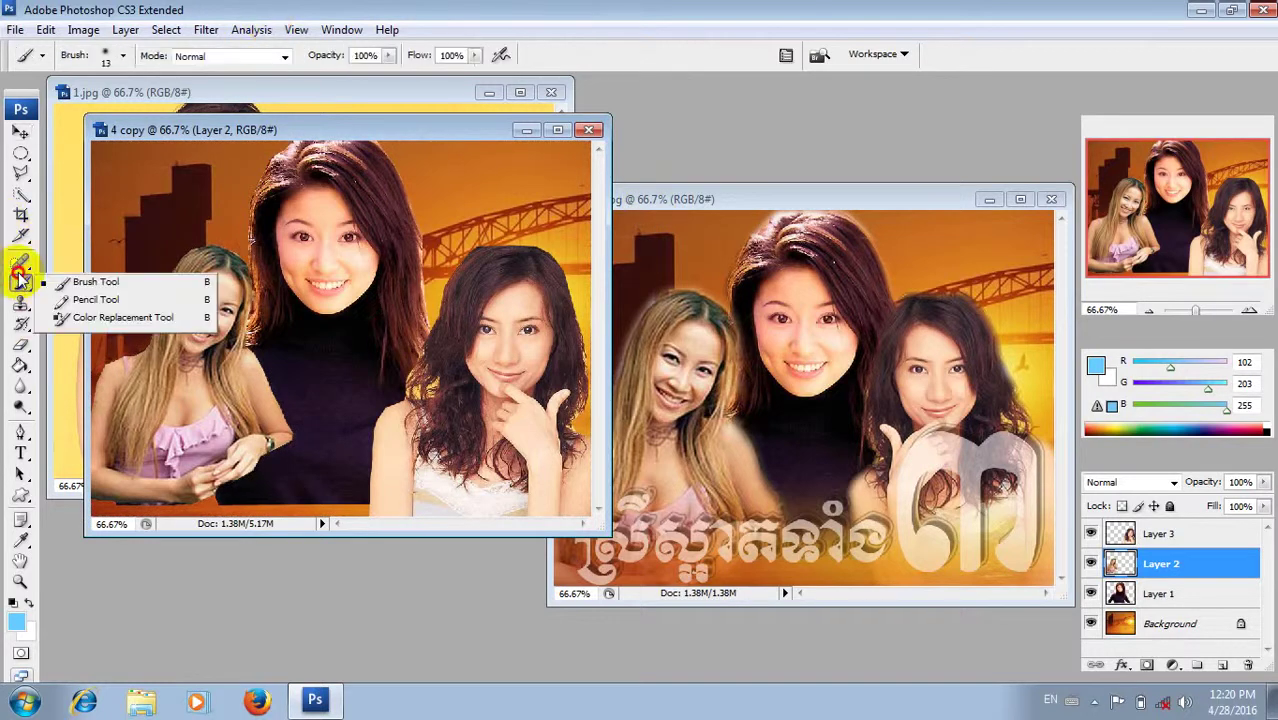
click(21, 263)
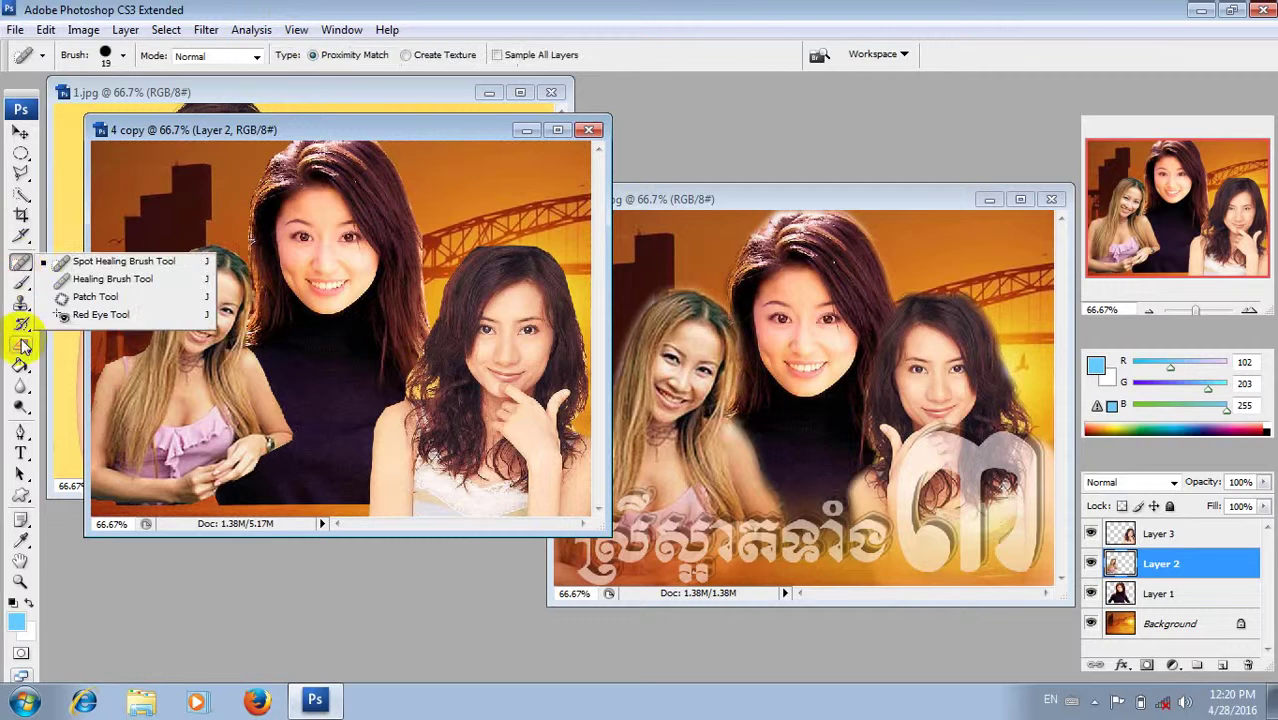
click(21, 385)
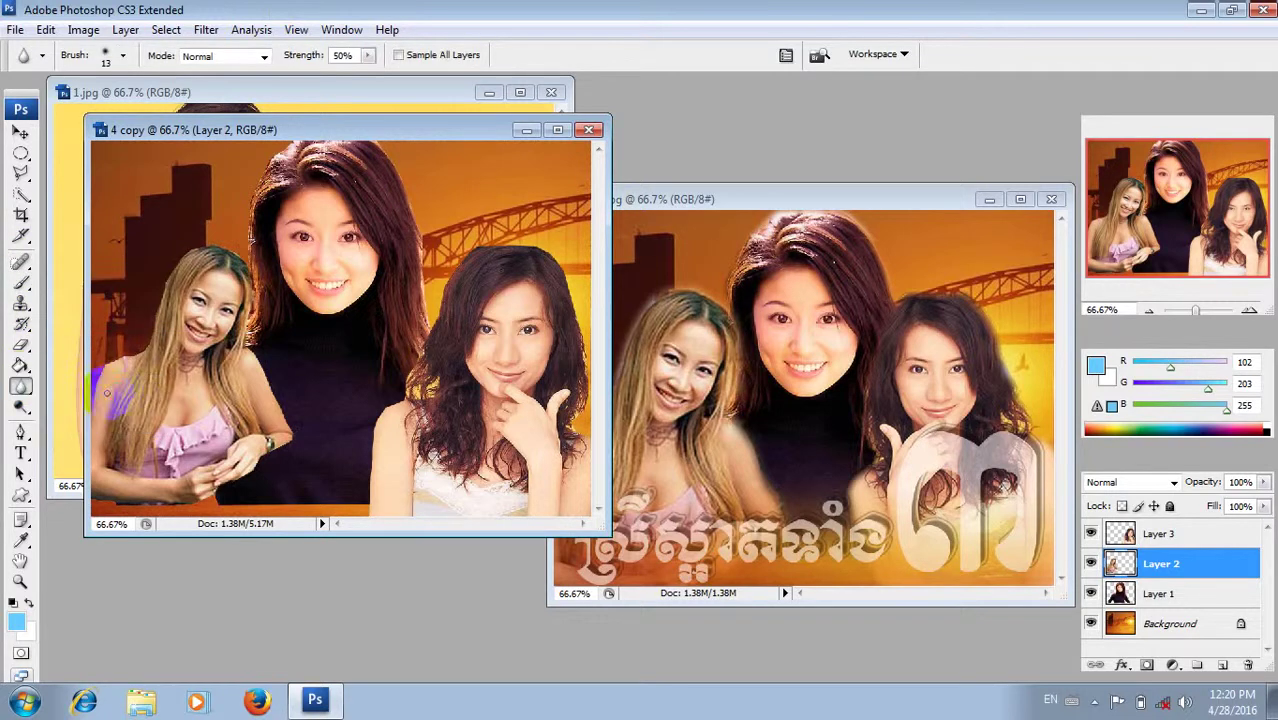
right_click(185, 430)
mouse_move(185, 430)
mouse_down()
mouse_move(131, 436)
mouse_move(218, 424)
mouse_up()
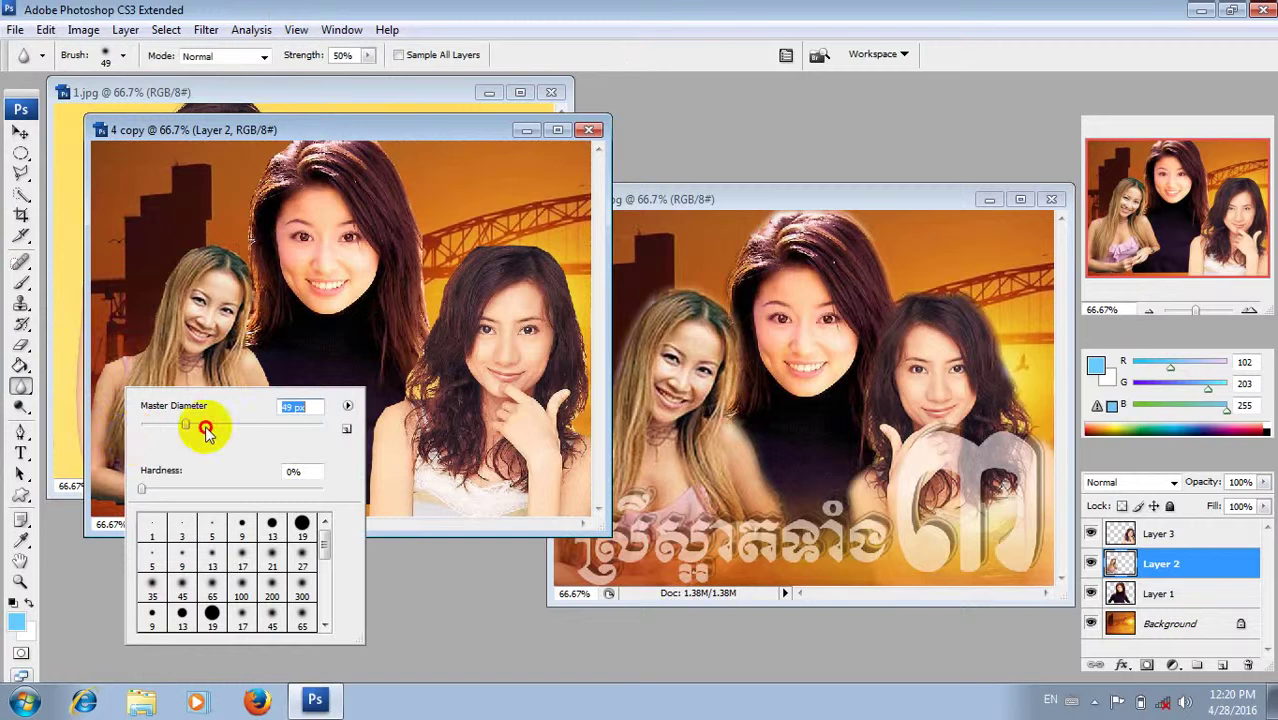
click(99, 411)
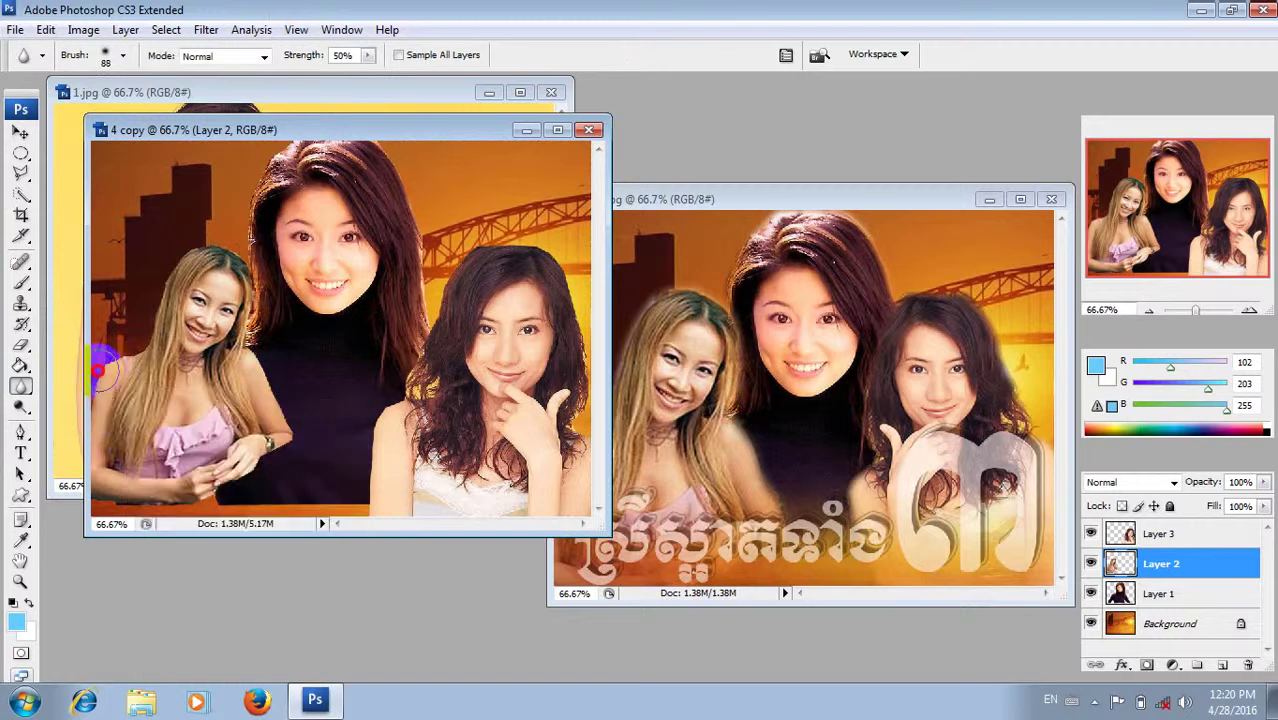
mouse_move(116, 366)
mouse_down()
mouse_move(146, 340)
mouse_move(165, 272)
mouse_move(203, 244)
mouse_move(241, 263)
mouse_move(284, 424)
mouse_move(240, 463)
mouse_move(249, 472)
mouse_move(122, 497)
mouse_move(271, 459)
mouse_move(283, 390)
mouse_move(252, 349)
mouse_move(228, 253)
mouse_move(187, 259)
mouse_move(153, 347)
mouse_move(104, 359)
mouse_move(97, 413)
mouse_move(115, 355)
mouse_move(205, 220)
mouse_move(247, 222)
mouse_move(245, 255)
mouse_move(188, 243)
mouse_move(162, 292)
mouse_move(199, 242)
mouse_move(151, 301)
mouse_move(222, 245)
mouse_move(264, 297)
mouse_move(262, 338)
mouse_move(291, 417)
mouse_up()
Step: Soften the hair and body edges of the woman in black on Layer 1 with the Blur tool
click(22, 135)
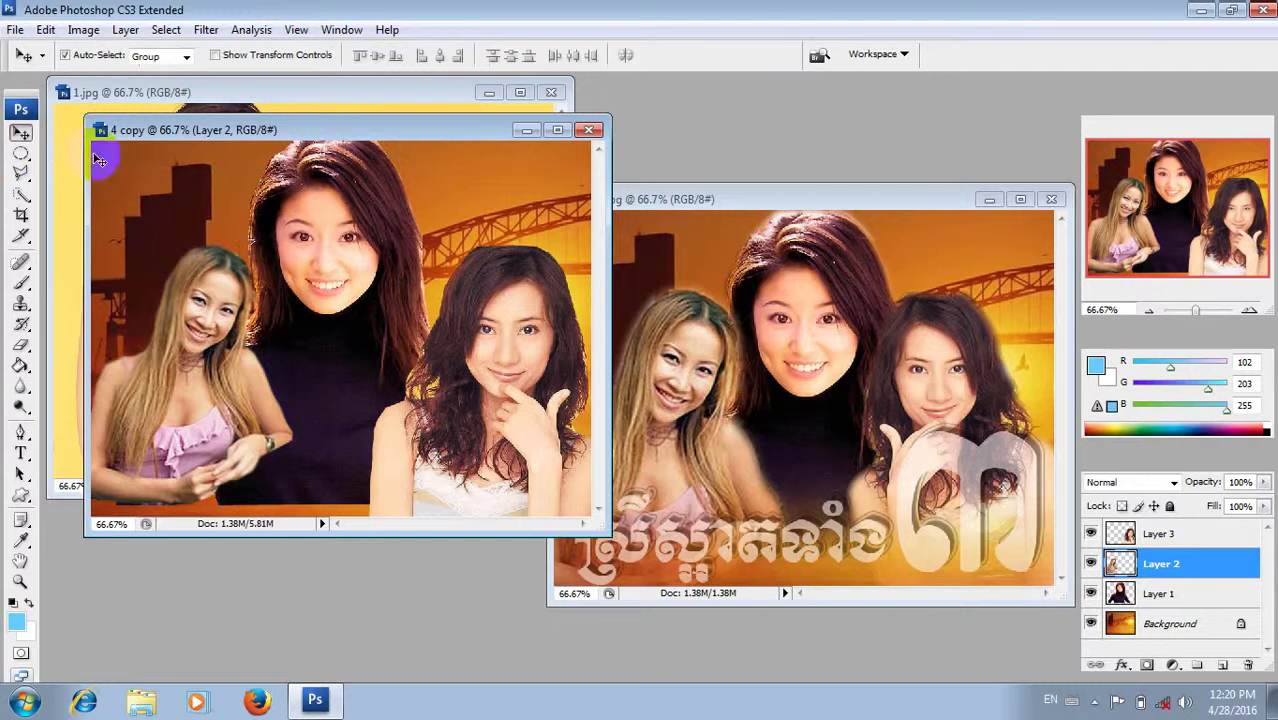
click(310, 222)
right_click(340, 237)
click(352, 230)
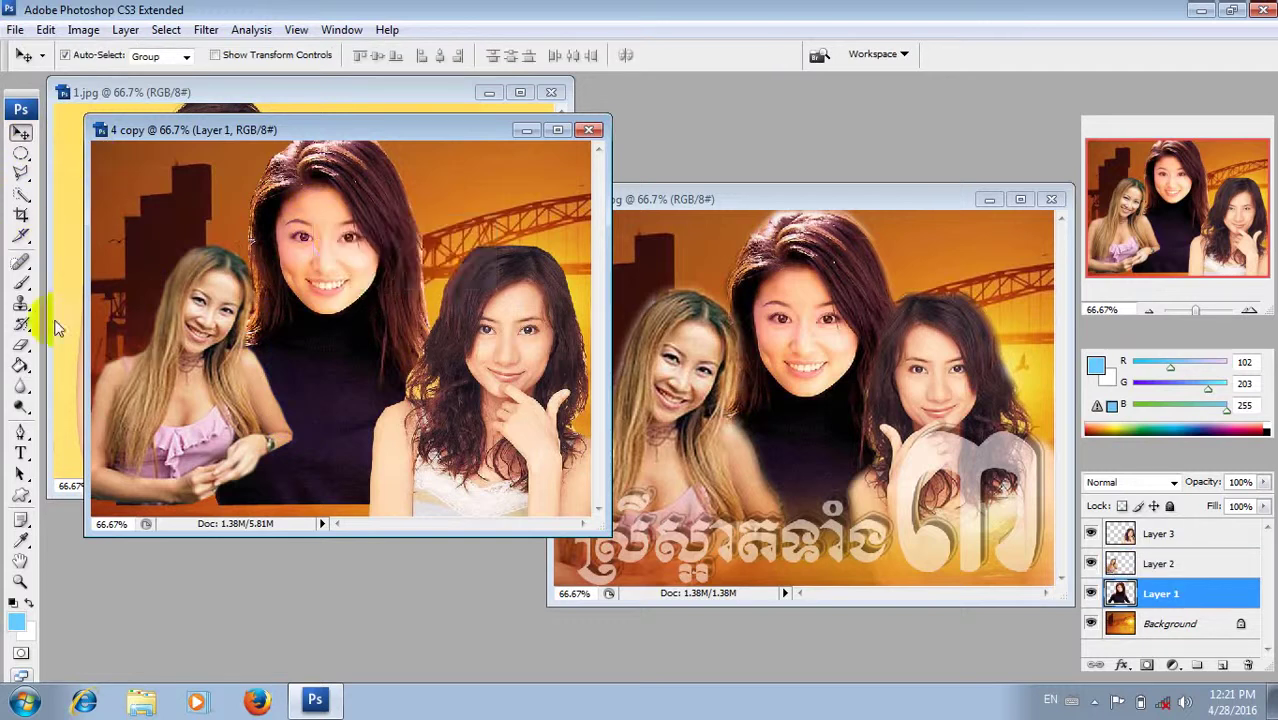
click(22, 386)
mouse_move(243, 322)
mouse_down()
mouse_move(253, 275)
mouse_move(242, 213)
mouse_move(260, 167)
mouse_move(300, 137)
mouse_move(370, 147)
mouse_move(397, 180)
mouse_move(435, 322)
mouse_move(408, 358)
mouse_move(410, 398)
mouse_move(375, 485)
mouse_move(315, 505)
mouse_move(245, 496)
mouse_move(281, 475)
mouse_move(420, 323)
mouse_move(392, 176)
mouse_move(324, 138)
mouse_move(259, 187)
mouse_move(234, 327)
mouse_move(285, 153)
mouse_move(360, 162)
mouse_move(430, 350)
mouse_move(428, 434)
mouse_up()
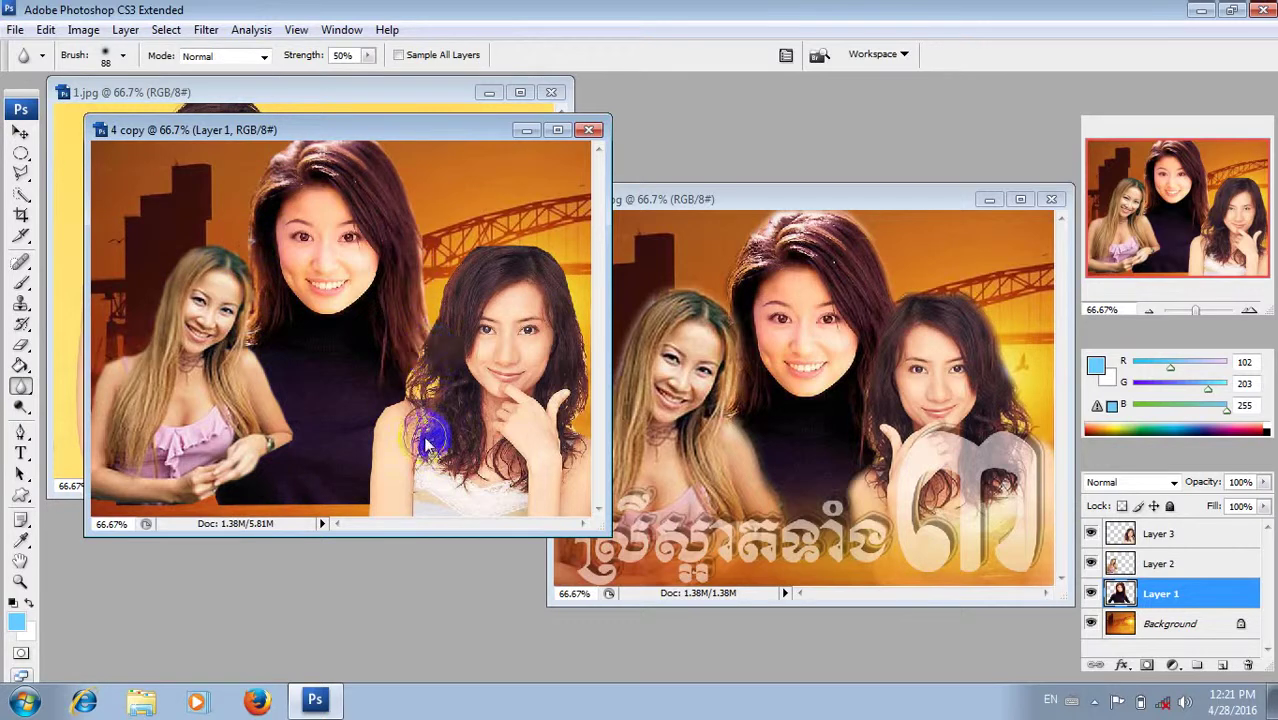
Step: Soften the outline of the curly-haired woman on Layer 3 with the Blur tool
click(20, 134)
click(392, 373)
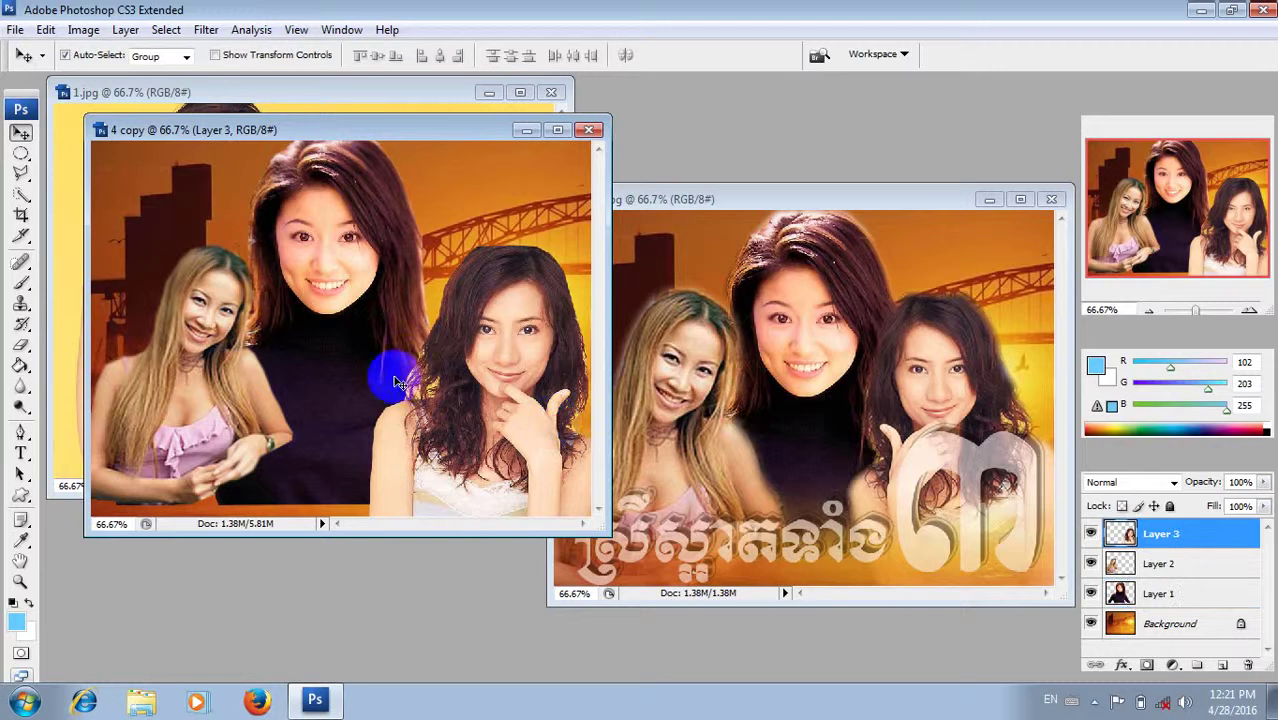
click(20, 388)
mouse_move(396, 493)
mouse_down()
mouse_move(365, 503)
mouse_move(376, 428)
mouse_move(433, 350)
mouse_move(453, 279)
mouse_move(496, 243)
mouse_move(558, 249)
mouse_move(578, 376)
mouse_move(566, 425)
mouse_move(582, 457)
mouse_move(571, 322)
mouse_move(503, 248)
mouse_move(460, 286)
mouse_move(521, 232)
mouse_move(583, 312)
mouse_move(439, 289)
mouse_move(410, 366)
mouse_up()
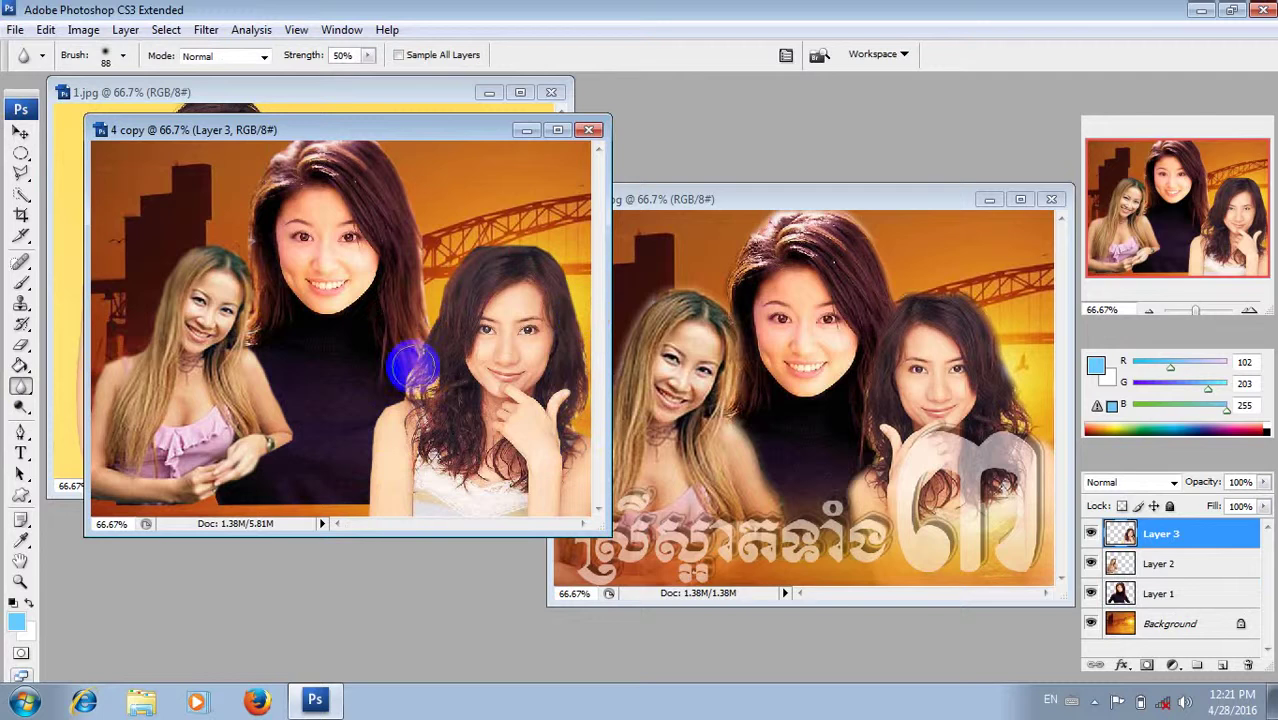
click(21, 133)
Step: Select the three women's layers together and merge them into one layer
click(20, 158)
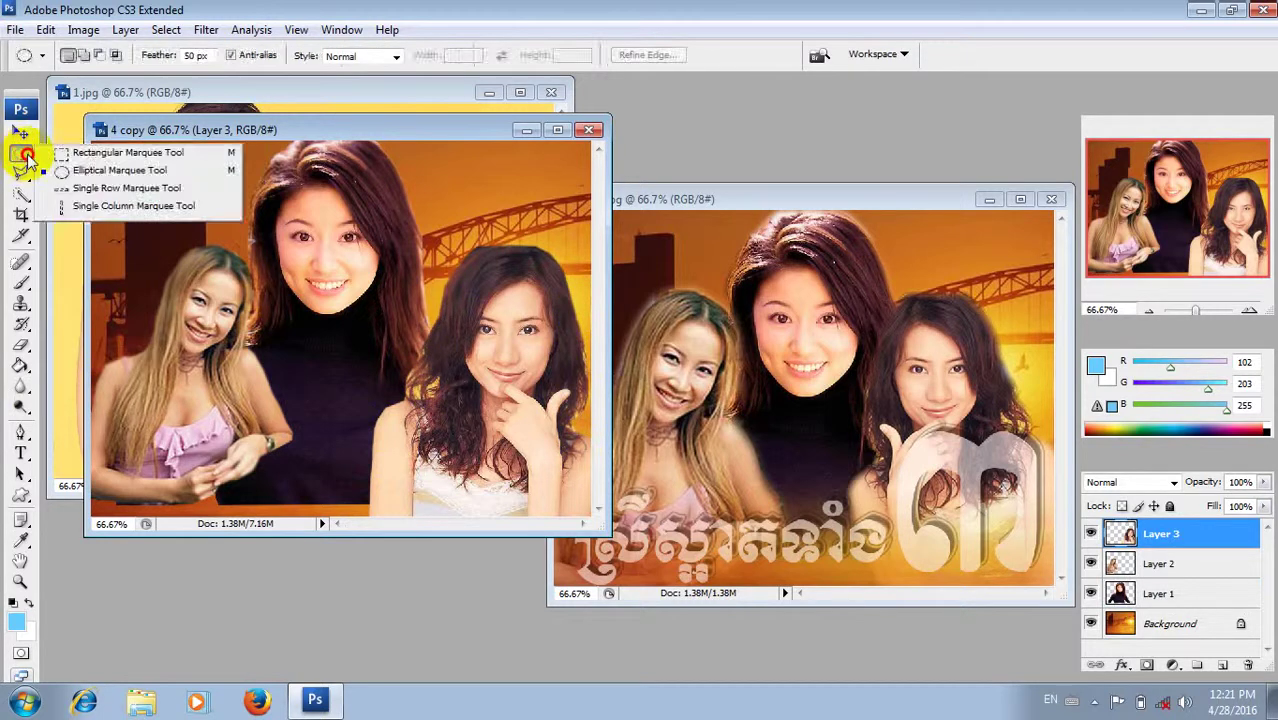
click(21, 133)
drag(583, 185, 158, 364)
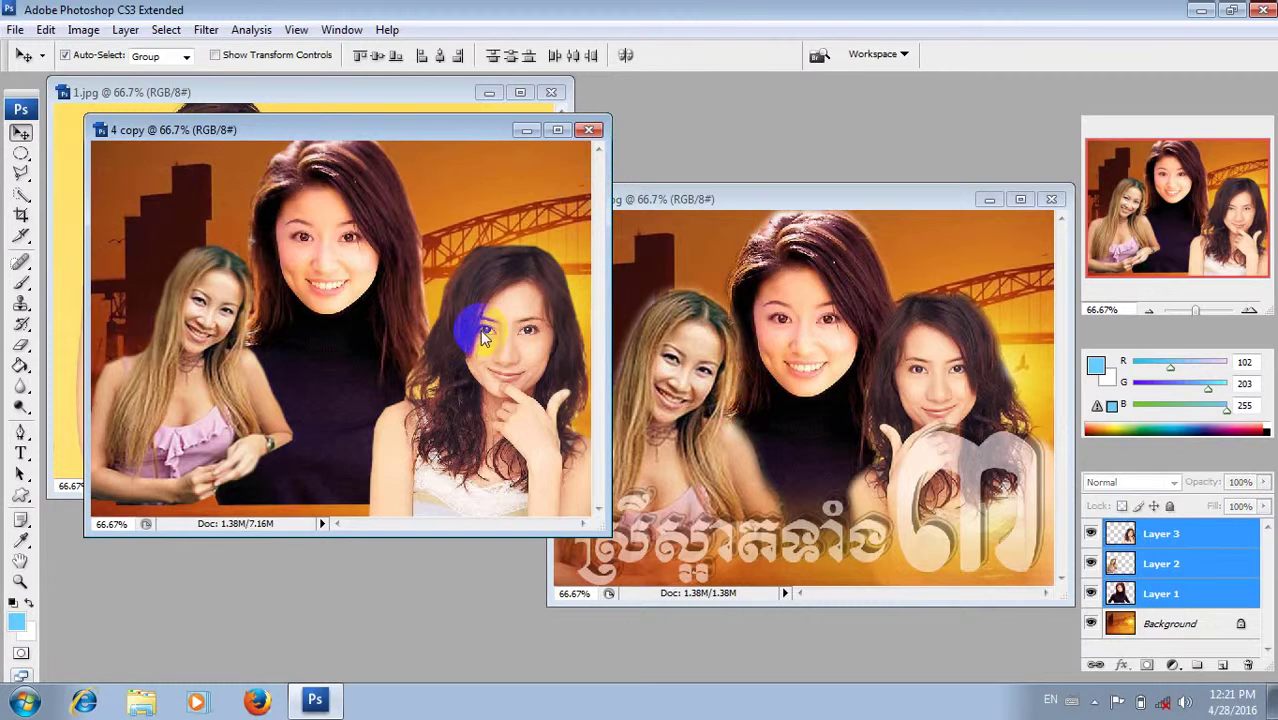
right_click(1150, 558)
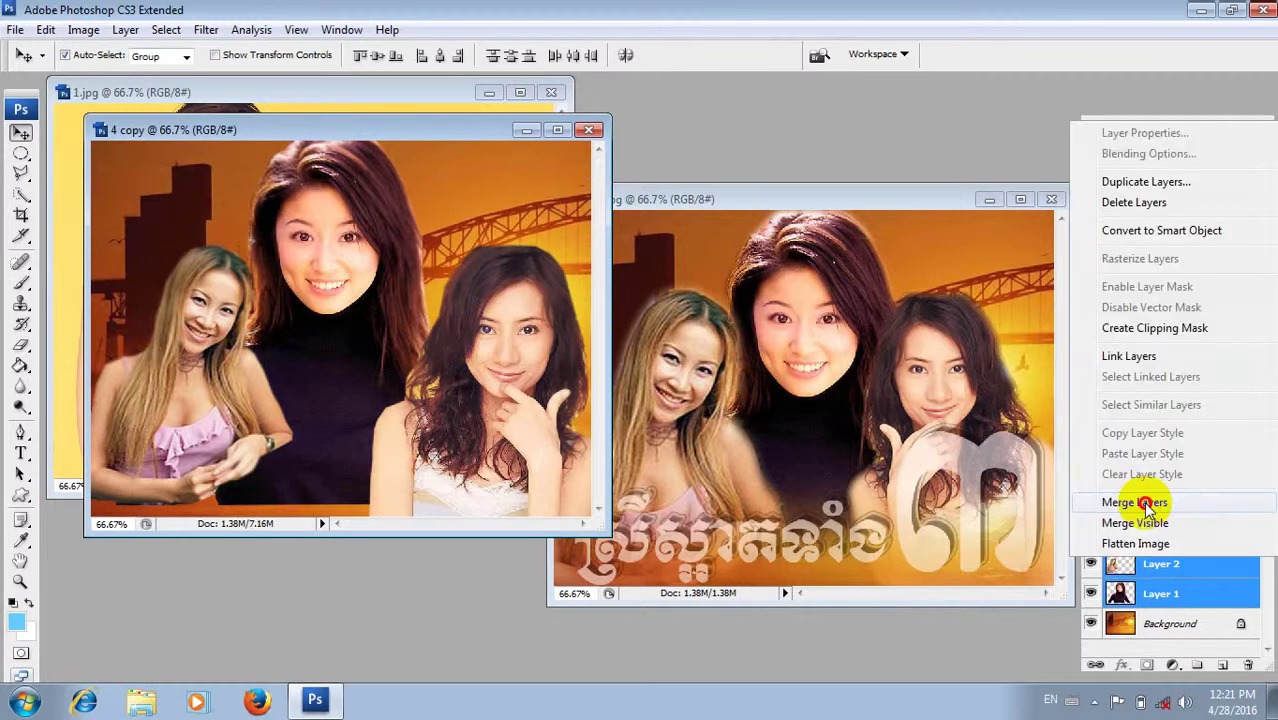
click(1140, 502)
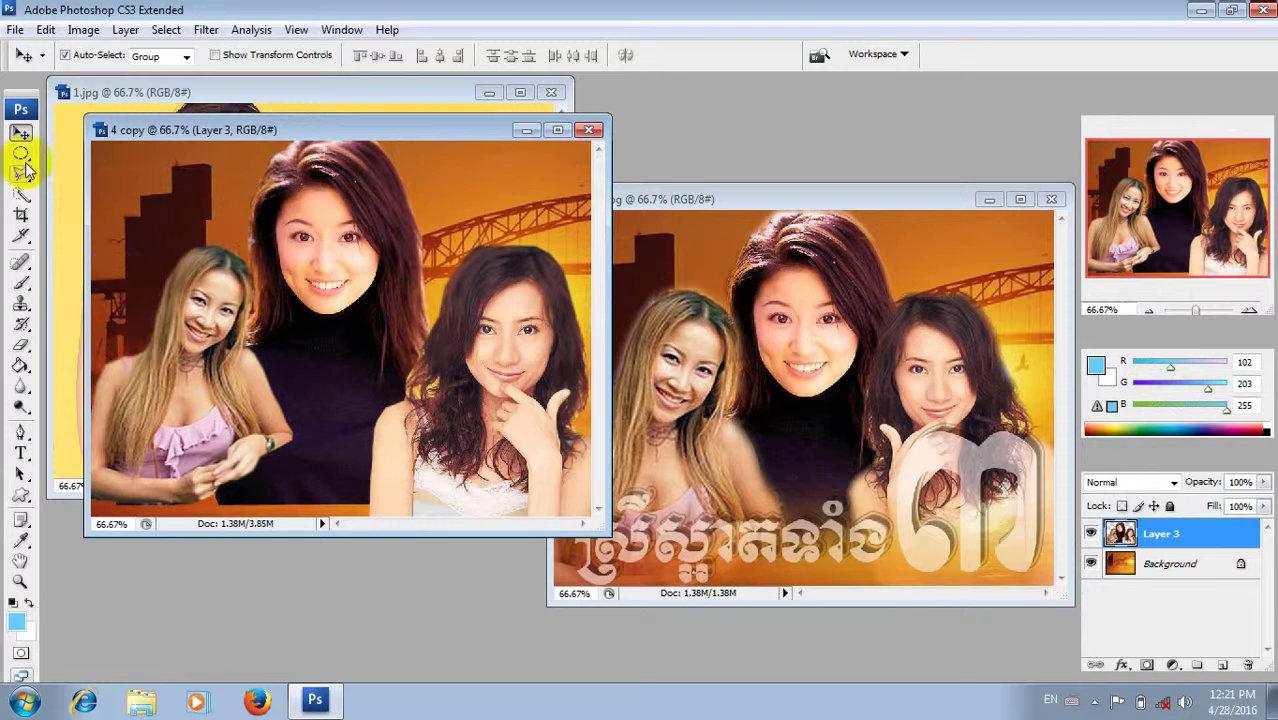
Step: Fade out the bottom of the merged women by deleting a wide rectangular selection feathered 50 px along the lower edge of 4 copy
drag(20, 153, 100, 155)
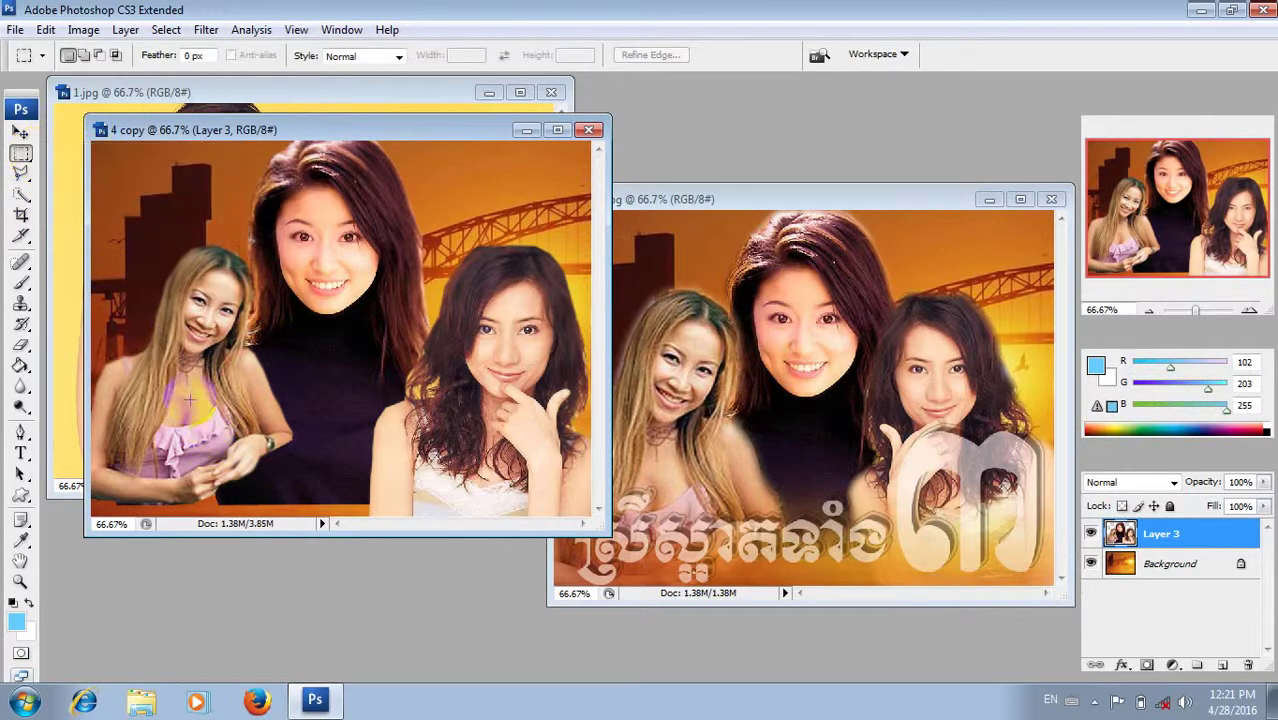
click(160, 56)
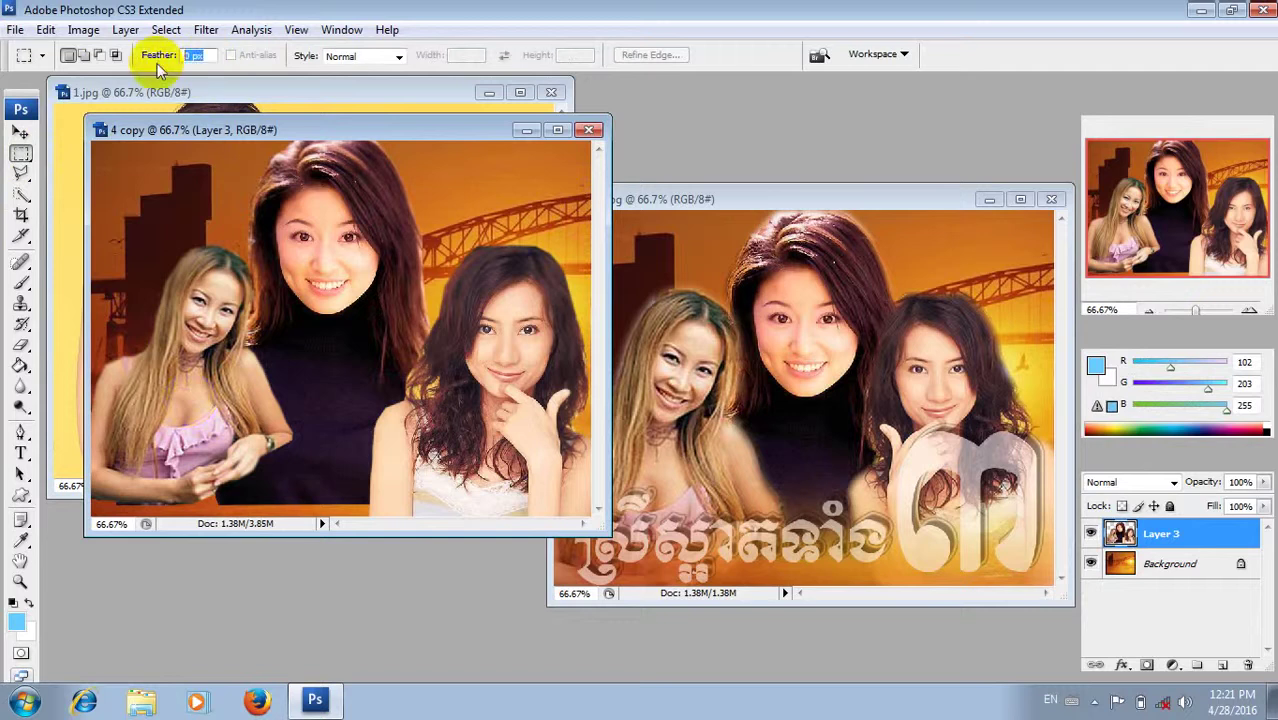
text(50)
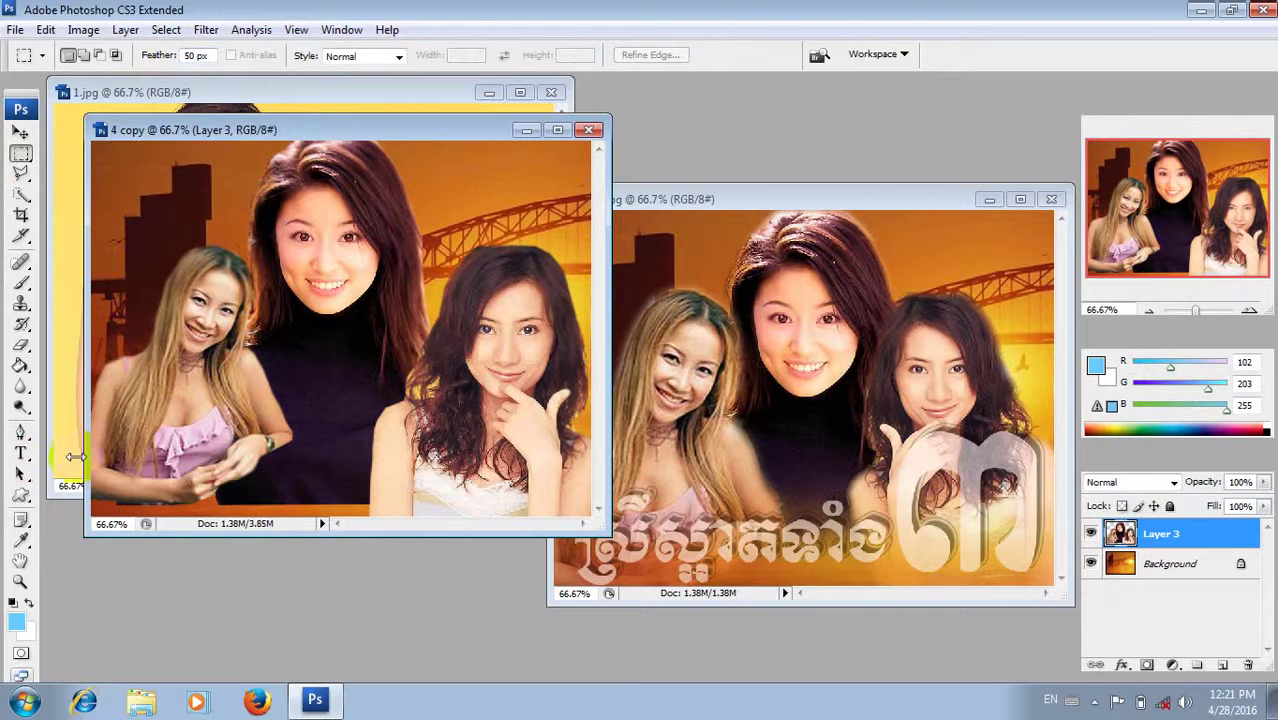
drag(85, 520, 49, 522)
drag(87, 451, 640, 558)
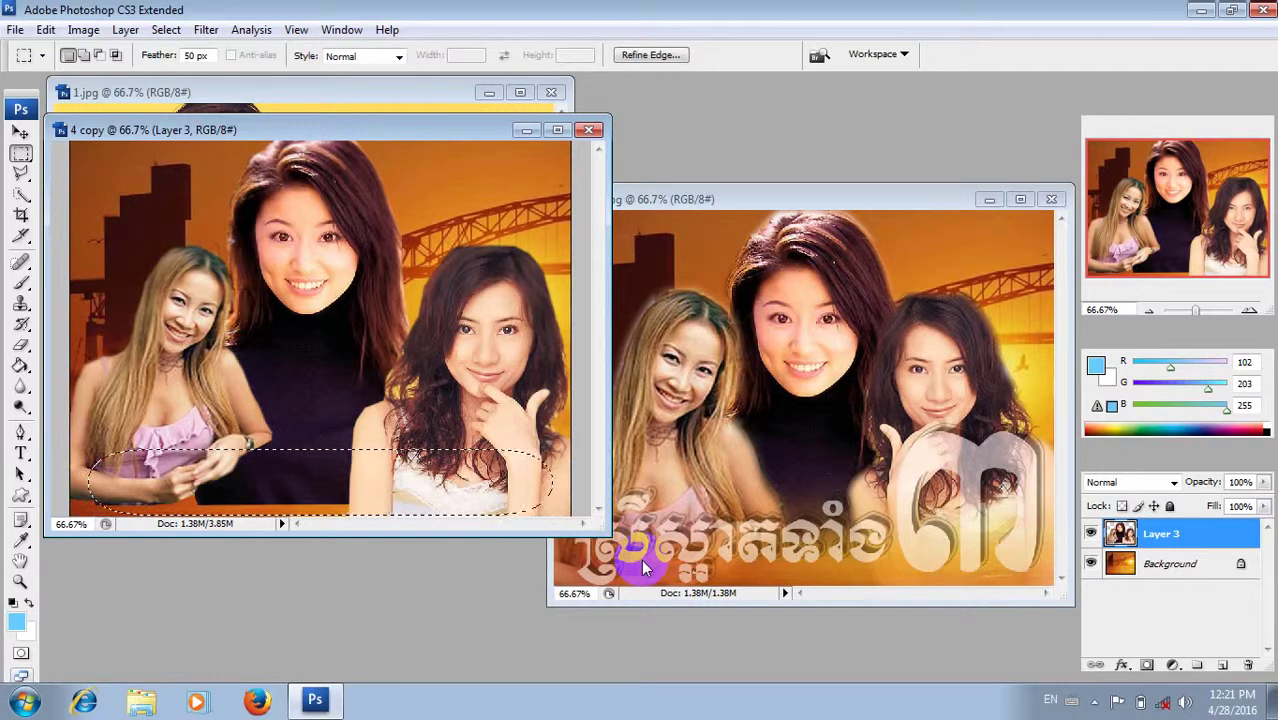
key(Delete)
key(Delete)
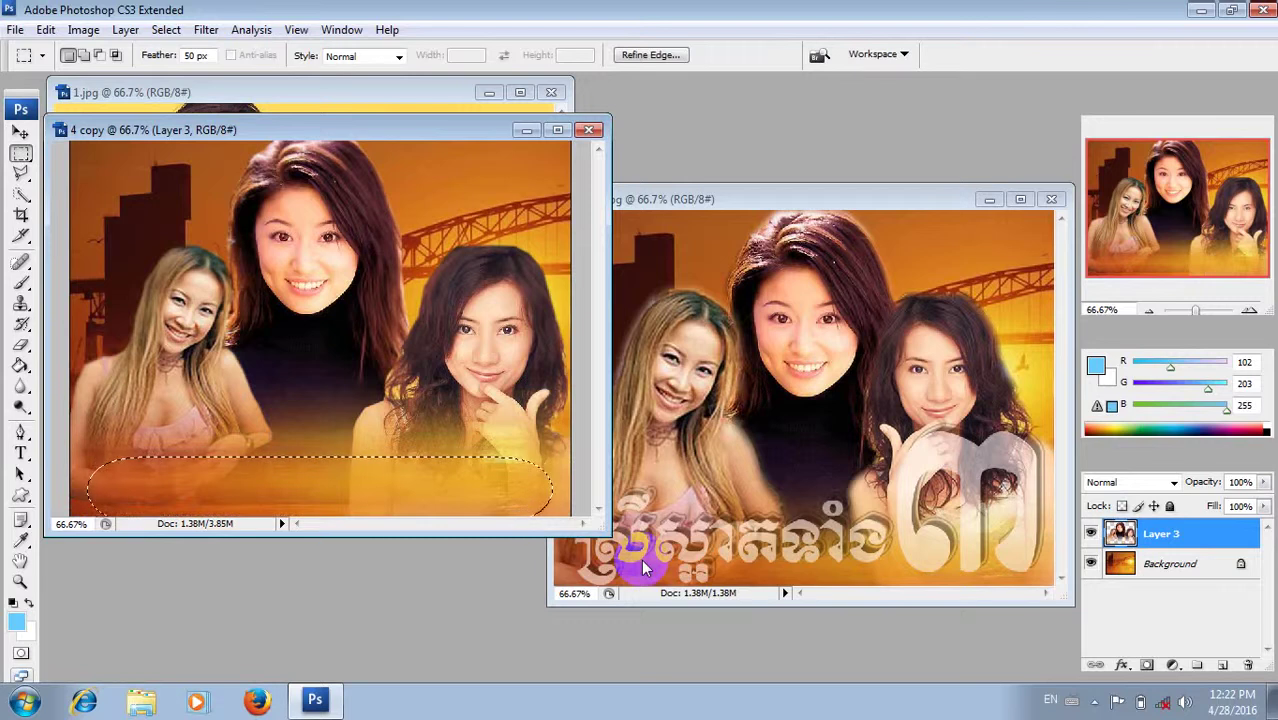
Step: Shift the feathered selection to the left edge of the image and delete the remaining pixels of the women there
key(shift+Left)
key(shift+Left)
key(shift+Left)
key(shift+Left)
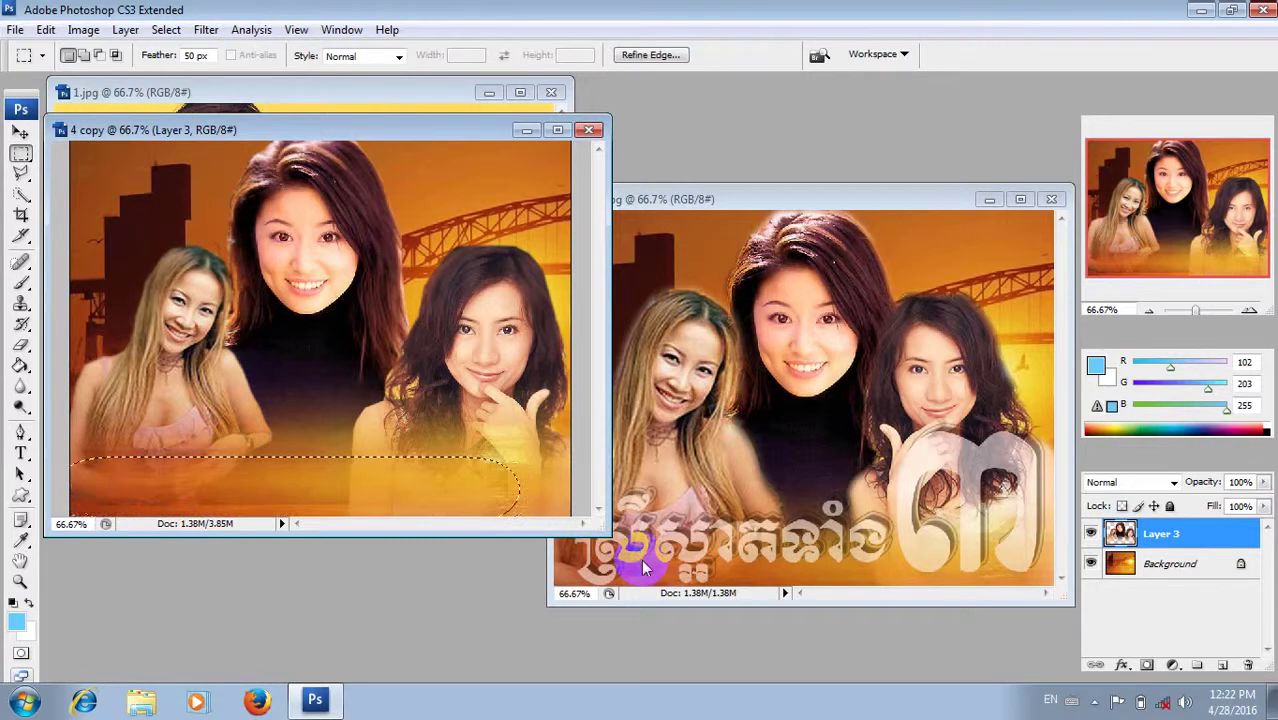
key(Delete)
key(Delete)
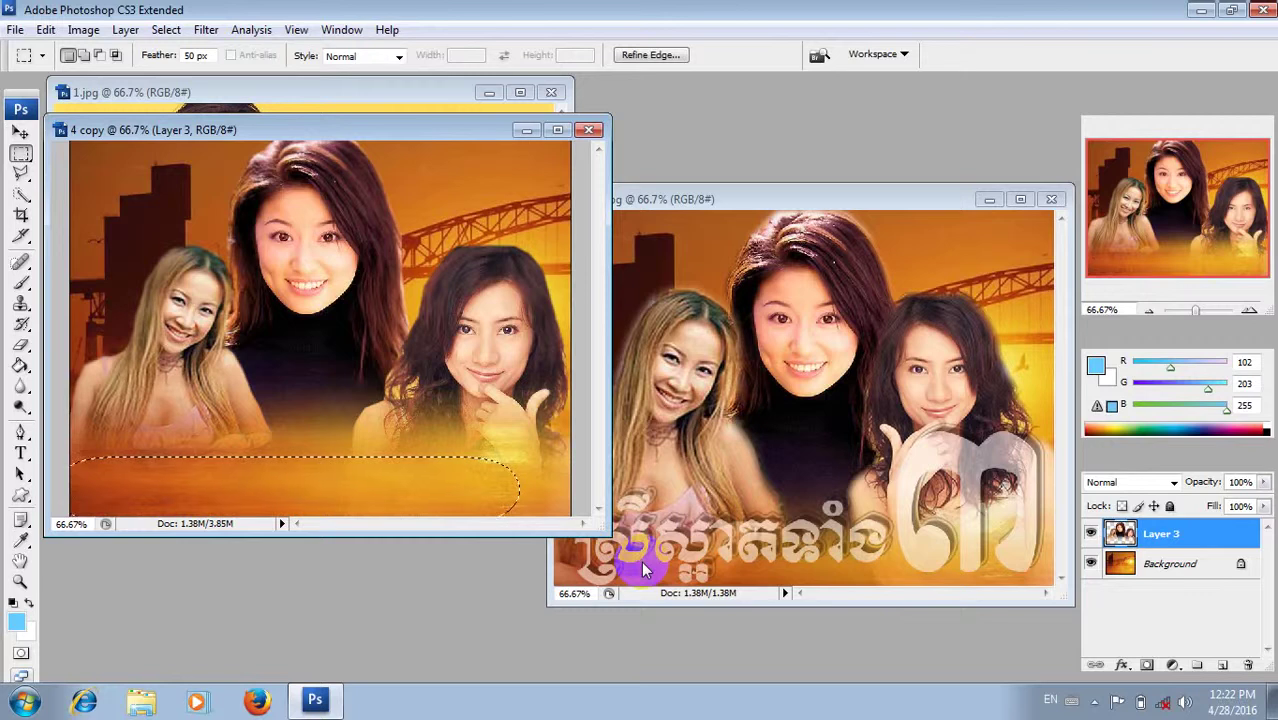
Step: Shift the feathered selection to the right edge of the image, delete the remaining pixels of the women there, and deselect
key(shift+Right)
key(shift+Right)
key(shift+Right)
key(shift+Right)
key(shift+Right)
key(shift+Right)
key(shift+Right)
key(Delete)
key(shift+Right)
key(shift+Right)
key(shift+Right)
key(shift+Right)
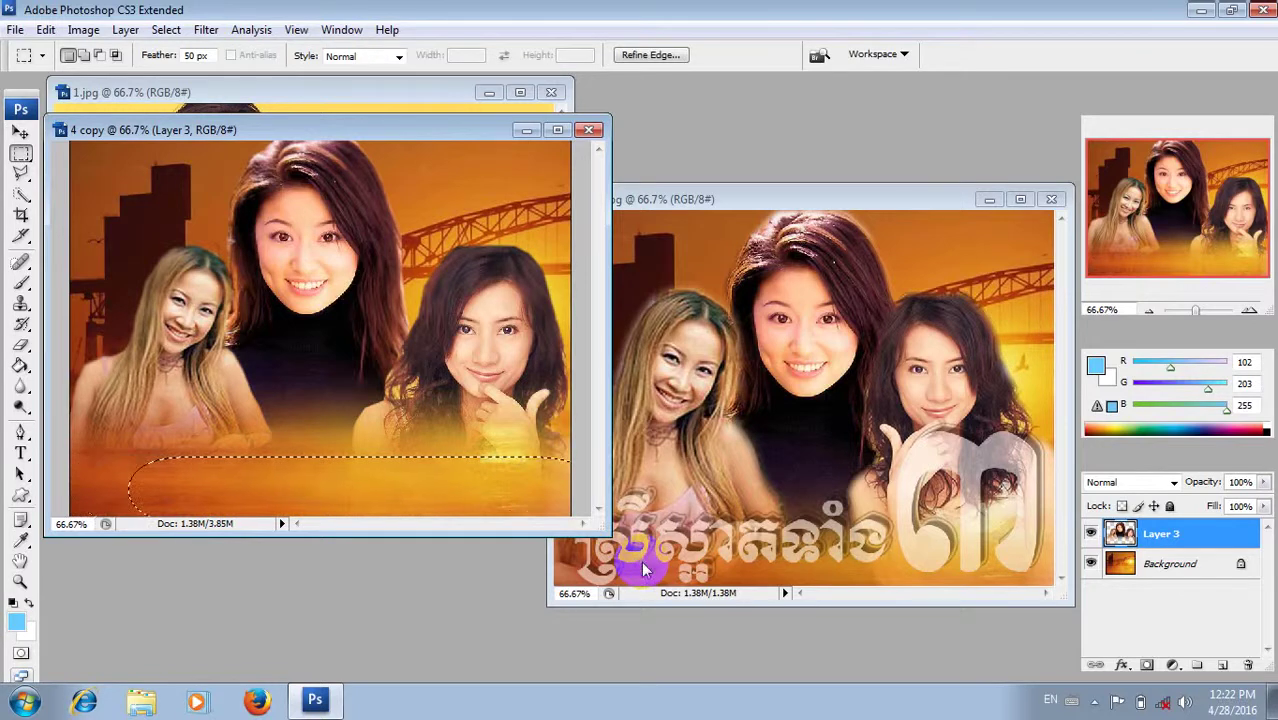
key(Delete)
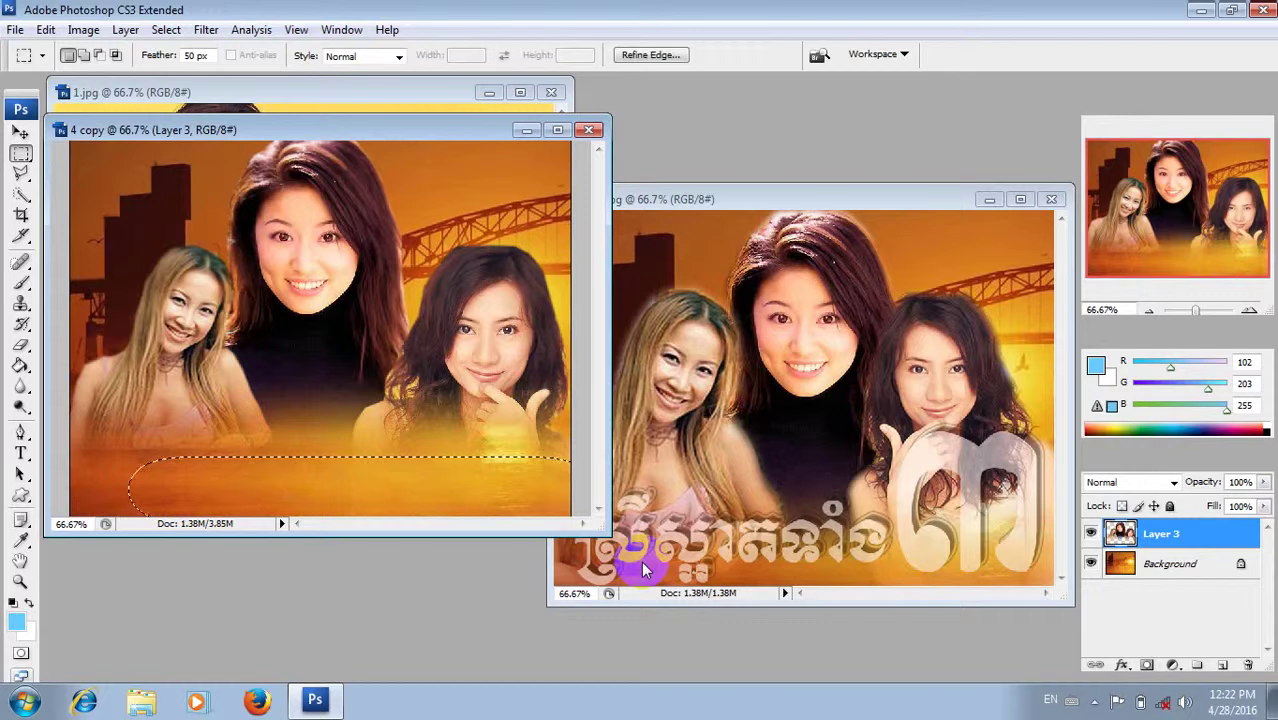
key(ctrl+d)
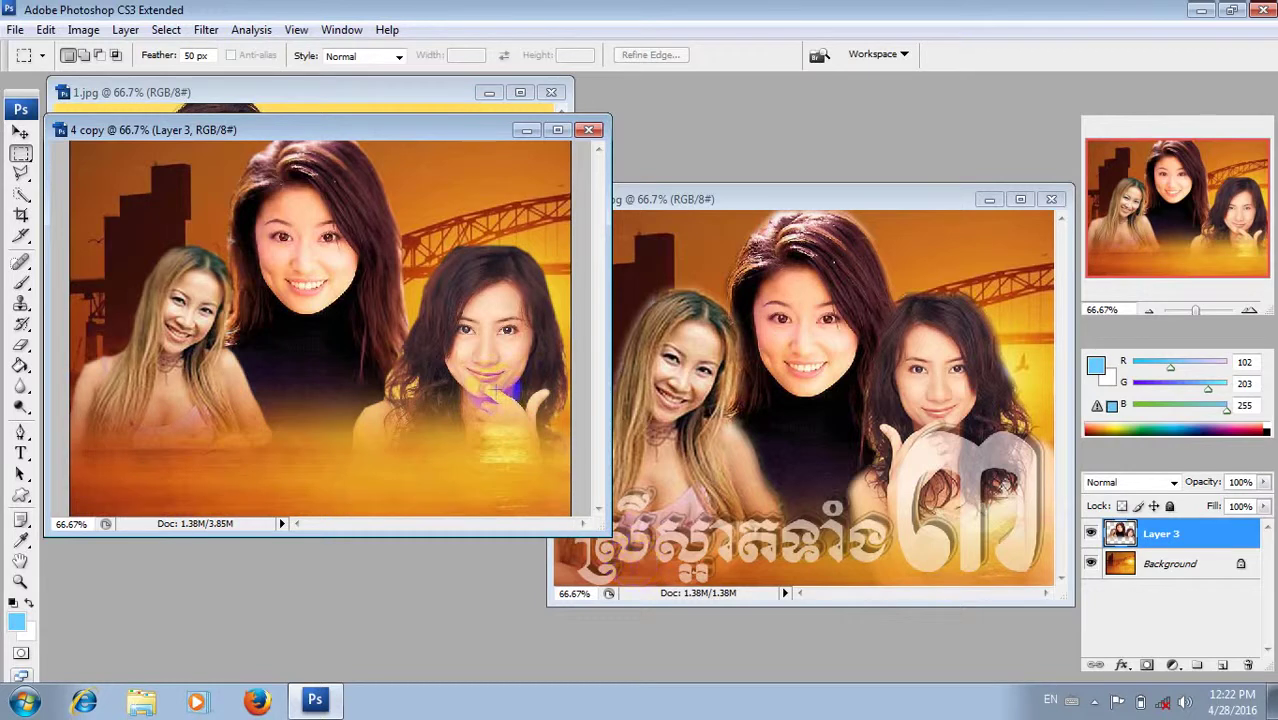
Step: Start a text line in the faded area below the women and set its font to Limon R1 L
click(20, 137)
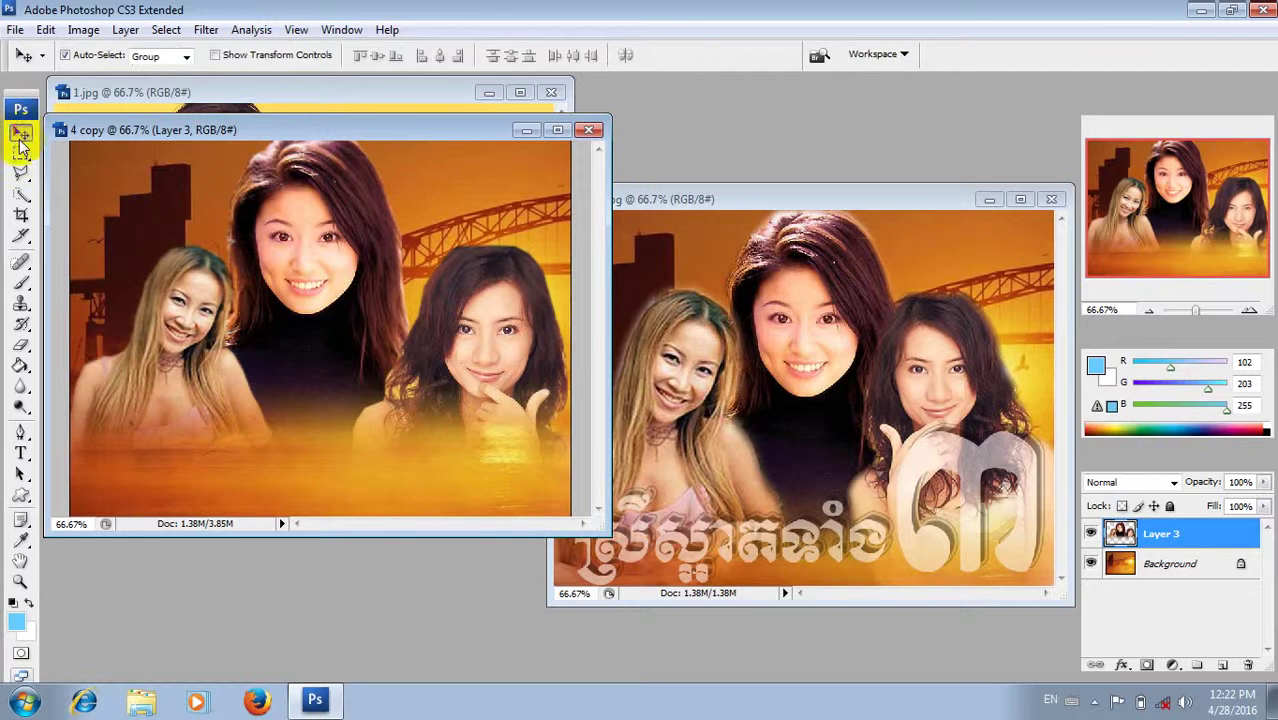
click(21, 453)
click(204, 478)
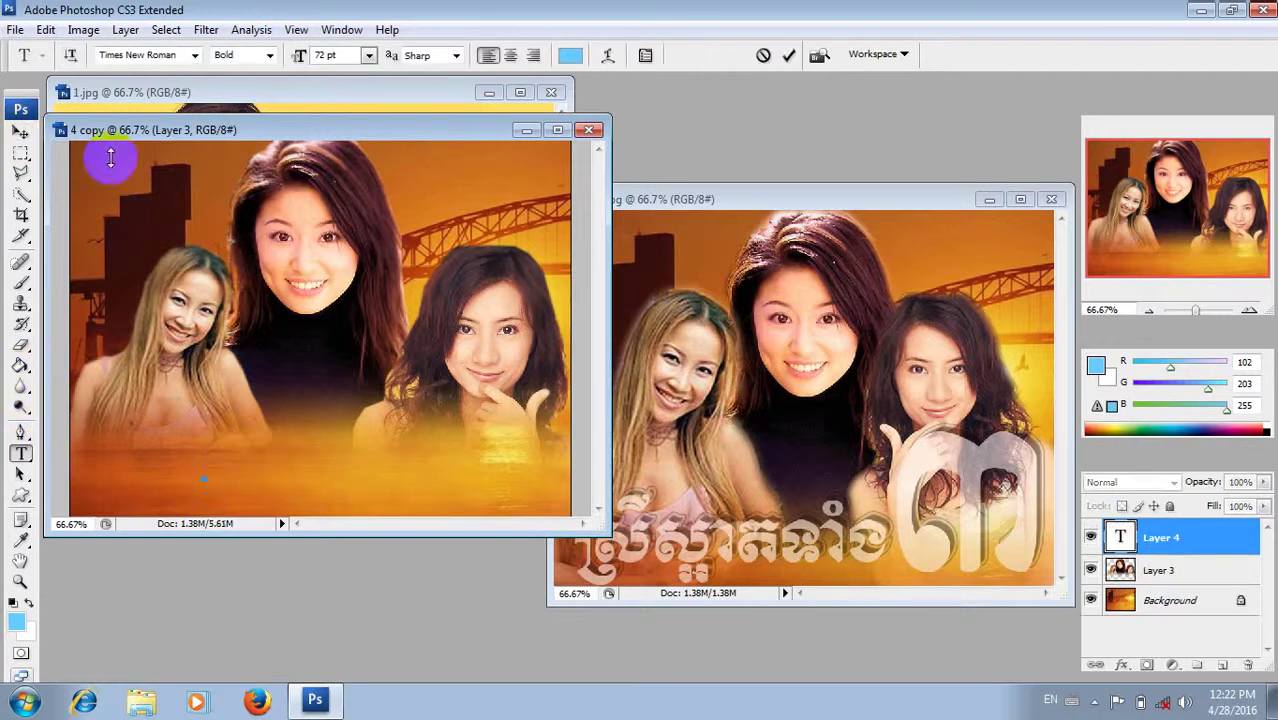
click(193, 57)
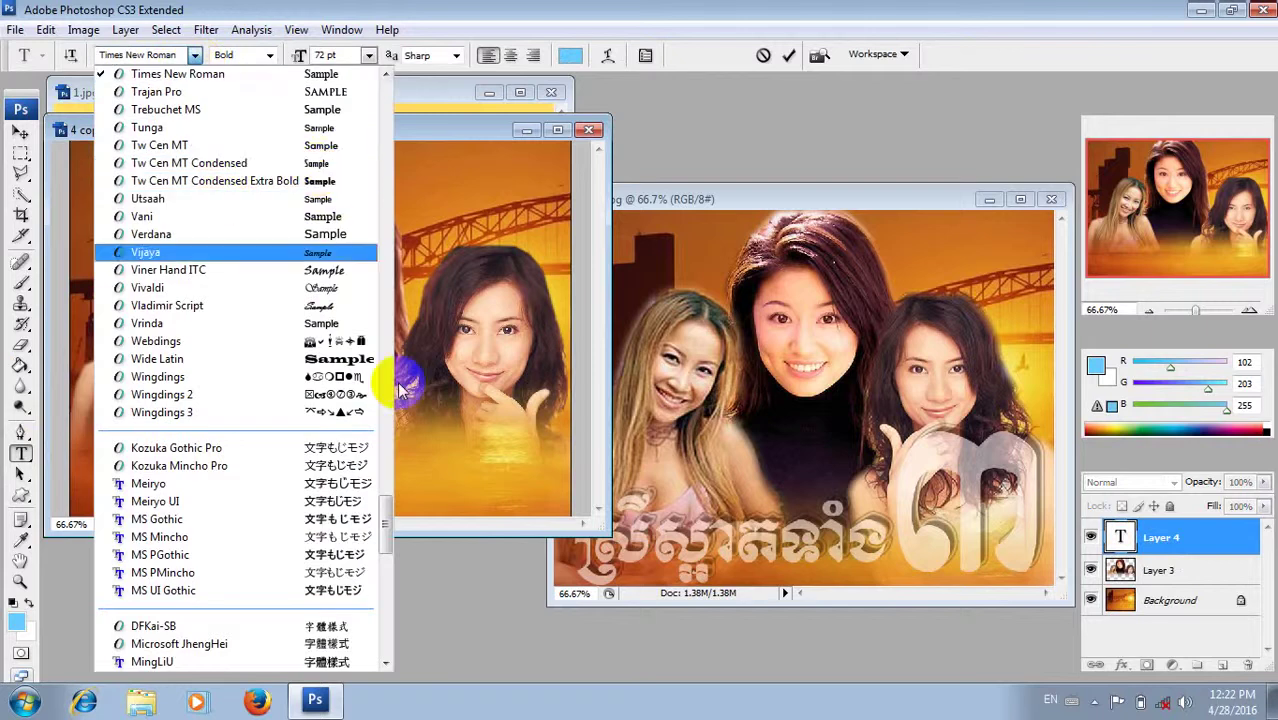
drag(398, 525, 357, 334)
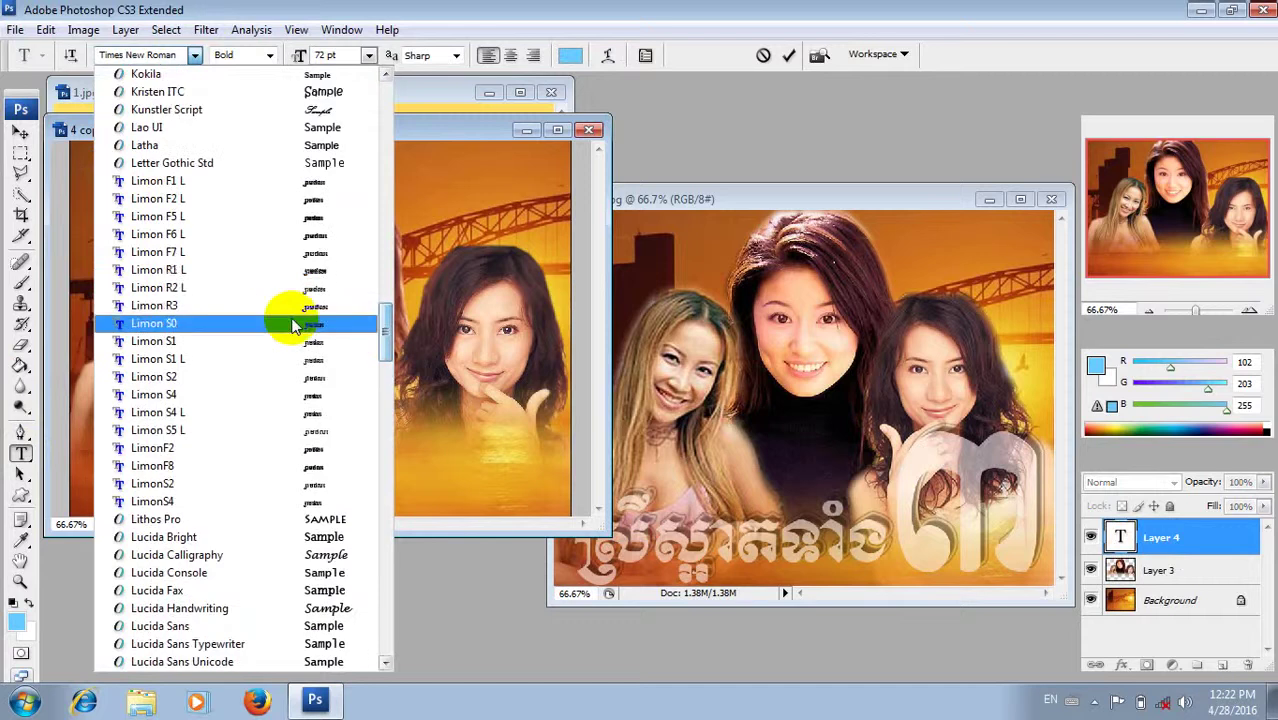
click(278, 271)
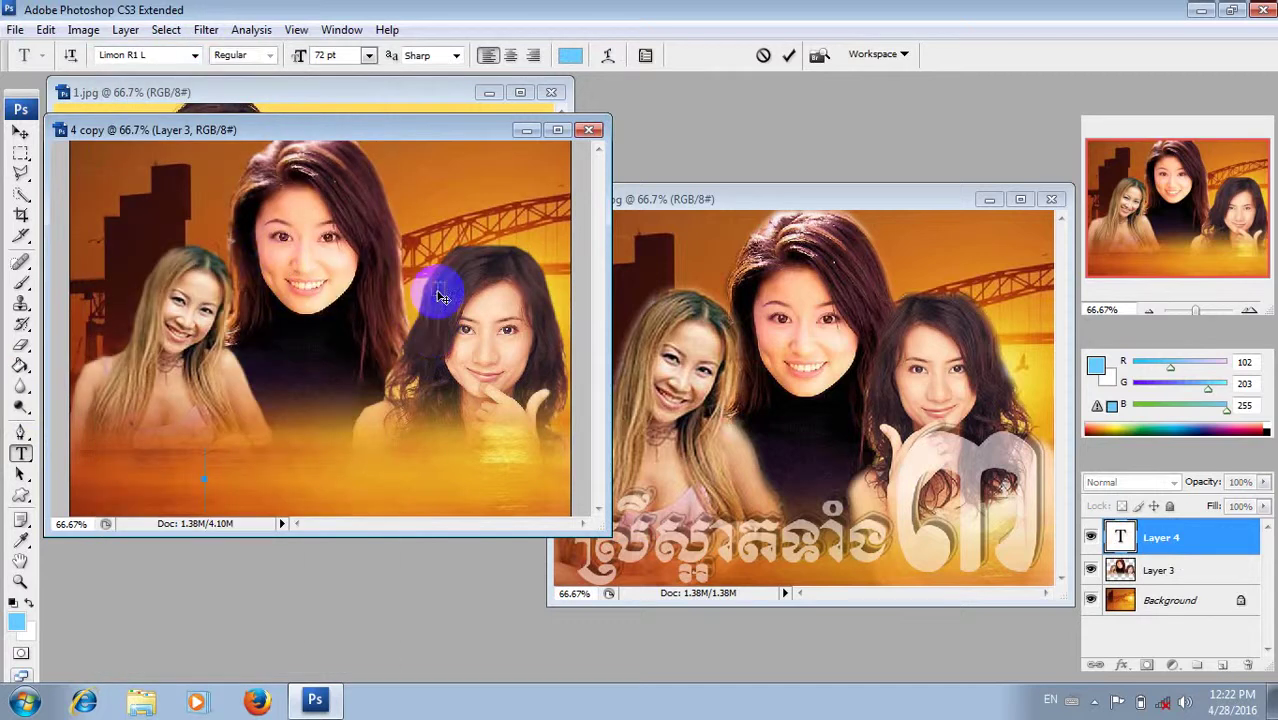
Step: Enter the Khmer title "ស្រីស្អាតទាំង" on the new text line
text(Rs)
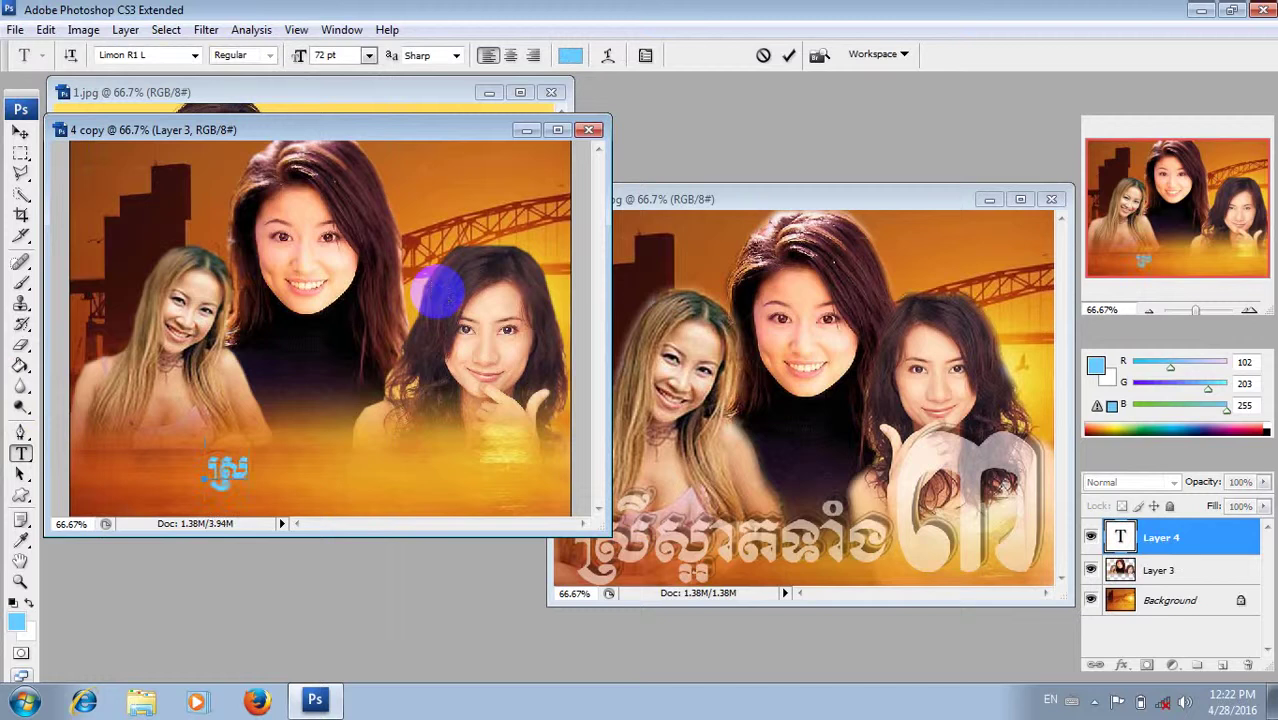
text(Isjm)
key(BackSpace)
text(¥at)
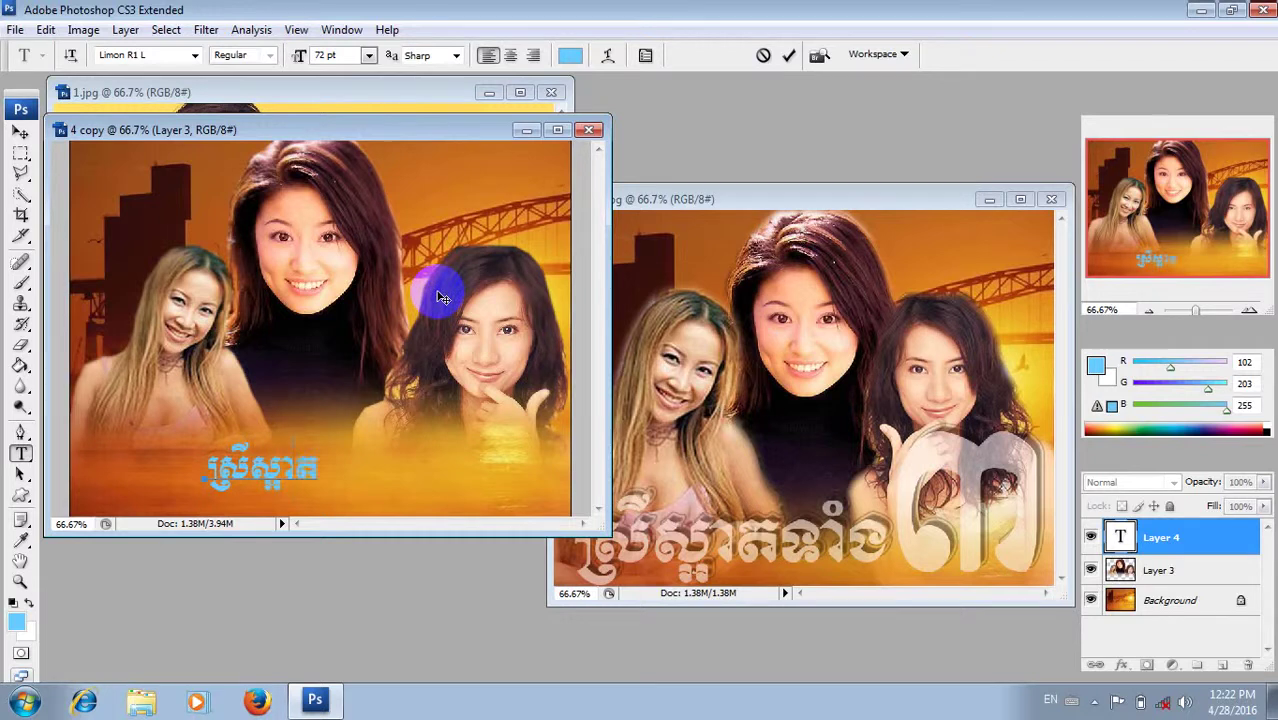
text(nAg)
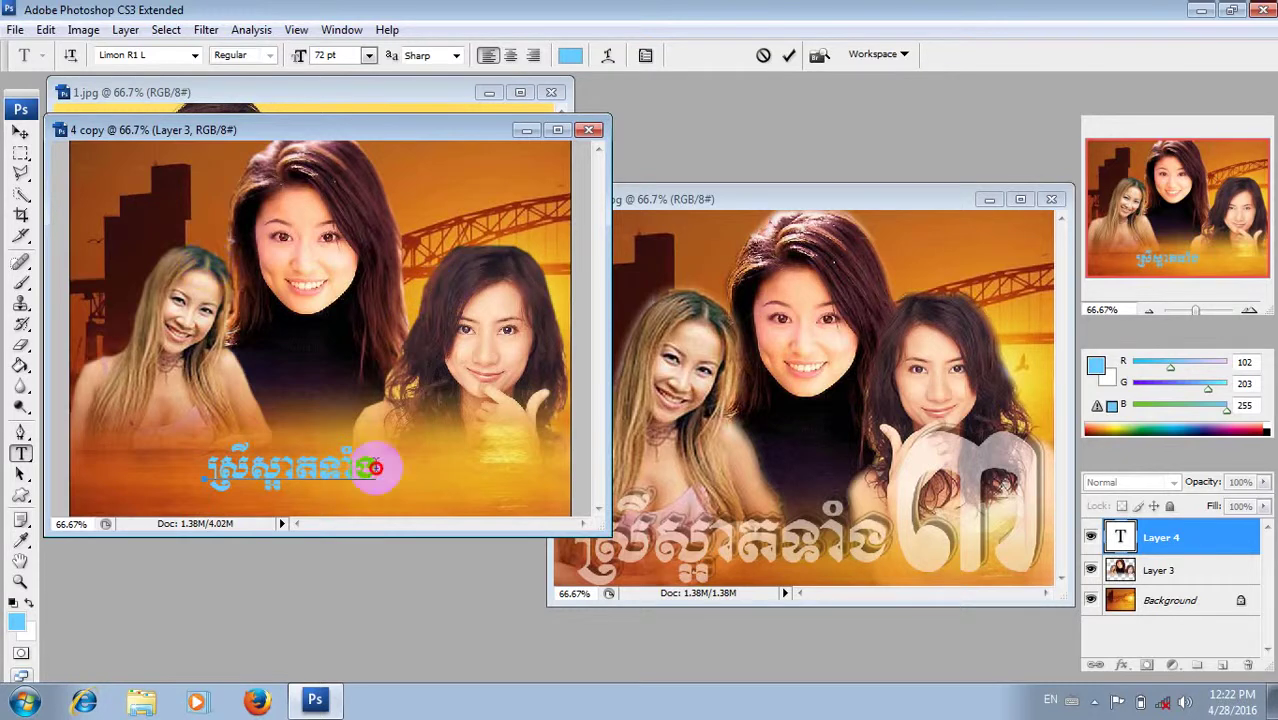
Step: Recolor the Khmer title text with the pale orange sampled from the title in Finish.jpg and commit the text
drag(376, 468, 204, 468)
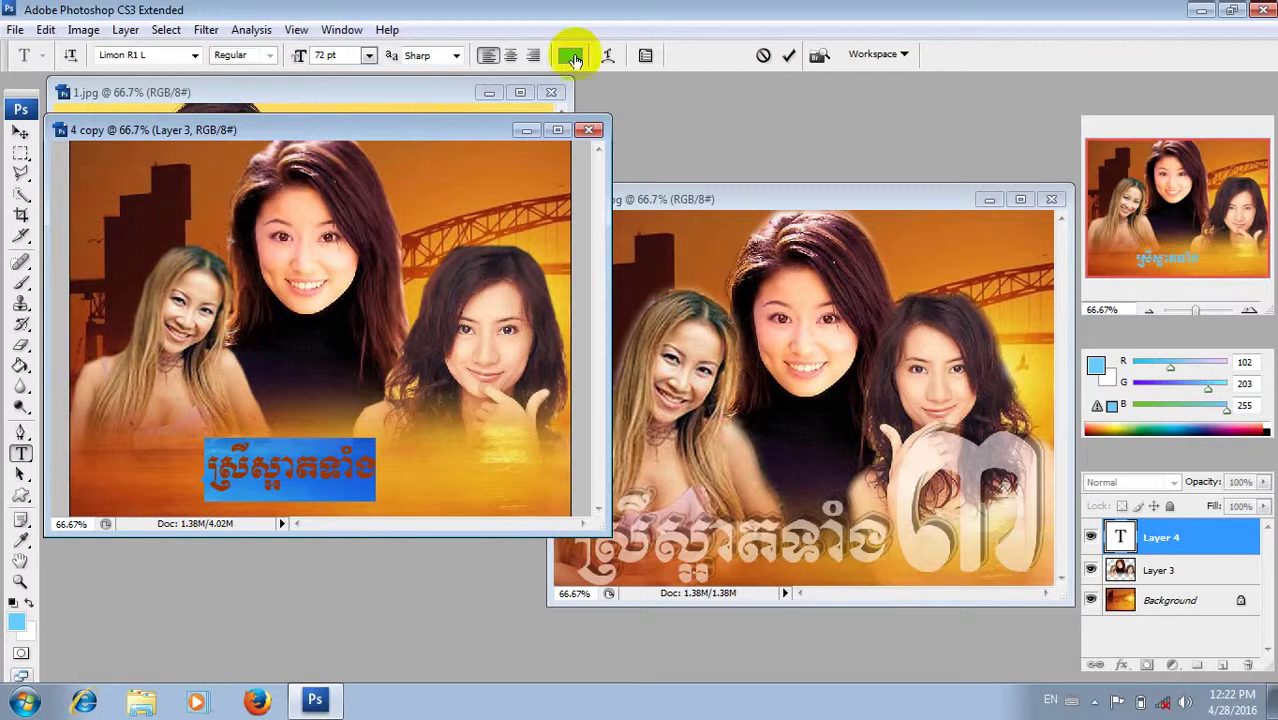
click(572, 55)
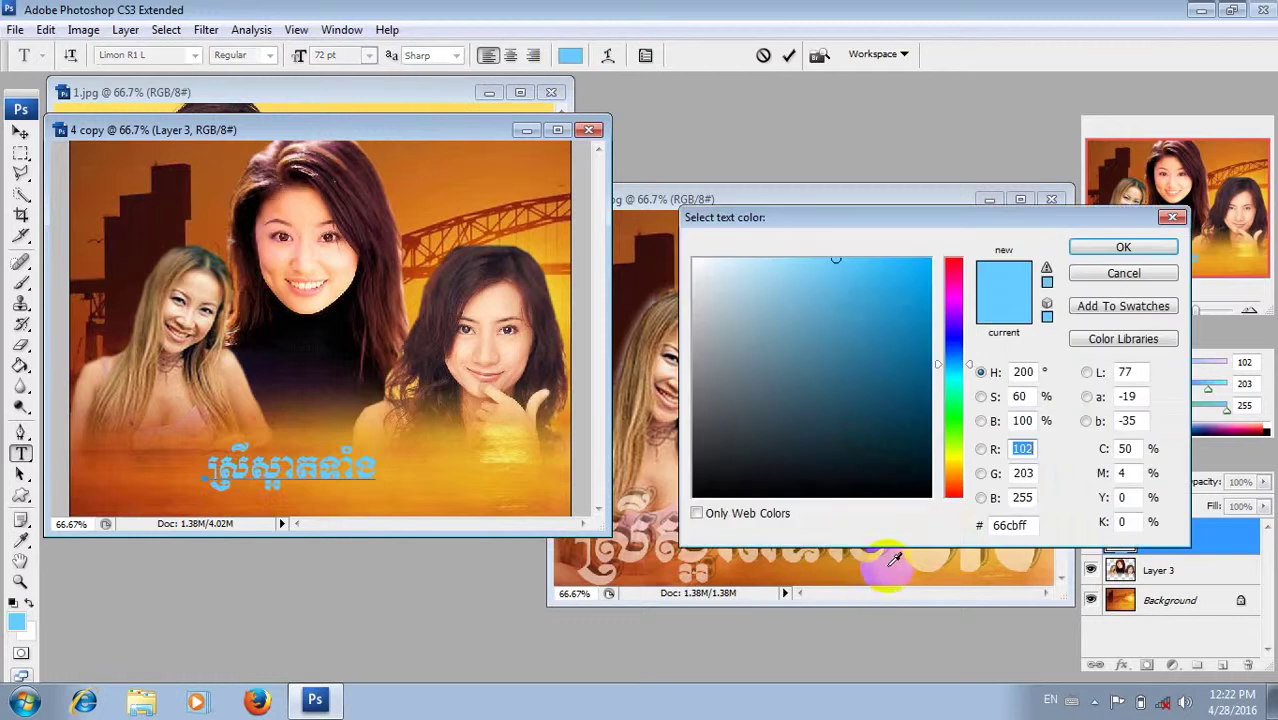
click(918, 560)
click(1123, 247)
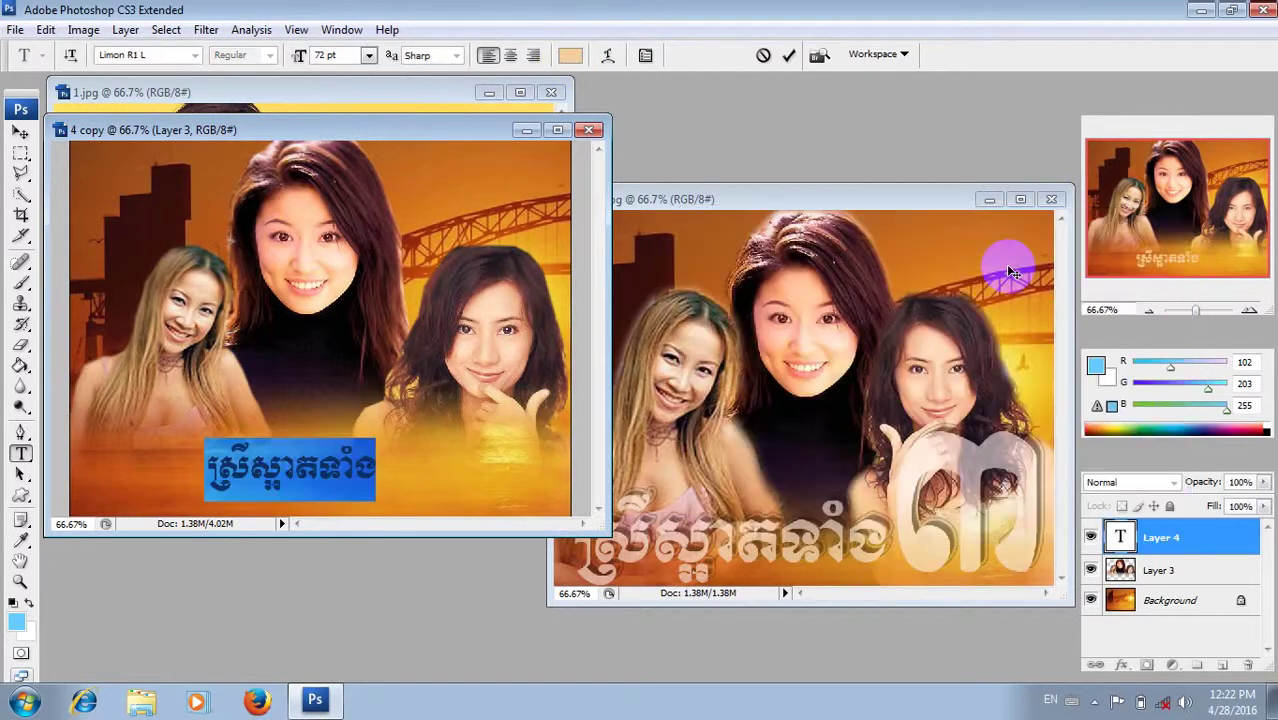
click(21, 137)
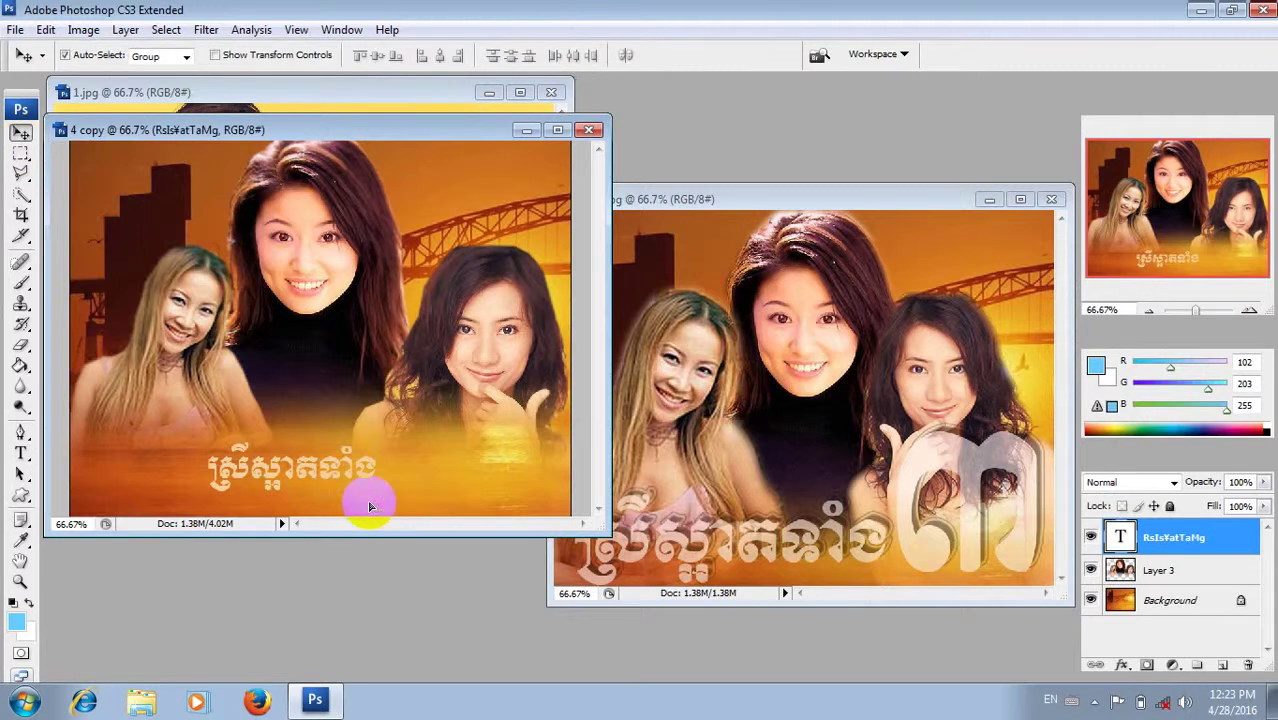
Step: Enlarge the title to about 164% width and 183% height and place it across the composite's lower left
key(ctrl+t)
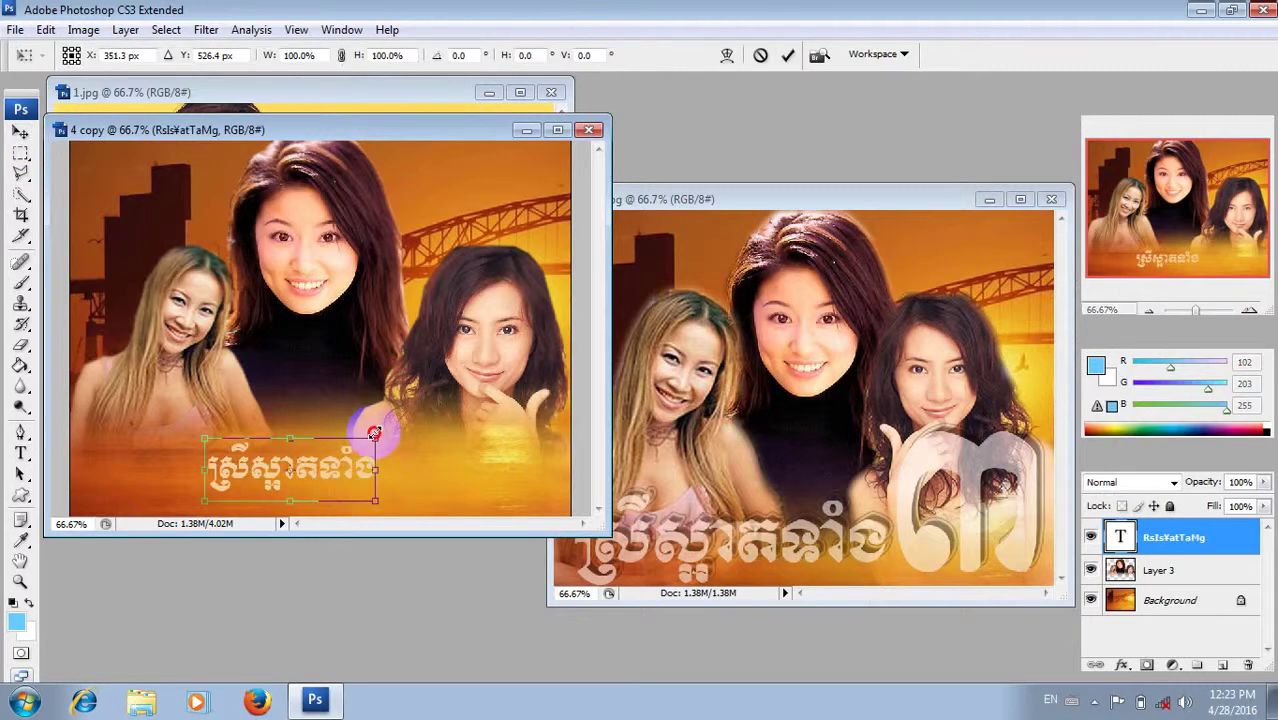
drag(375, 438, 485, 385)
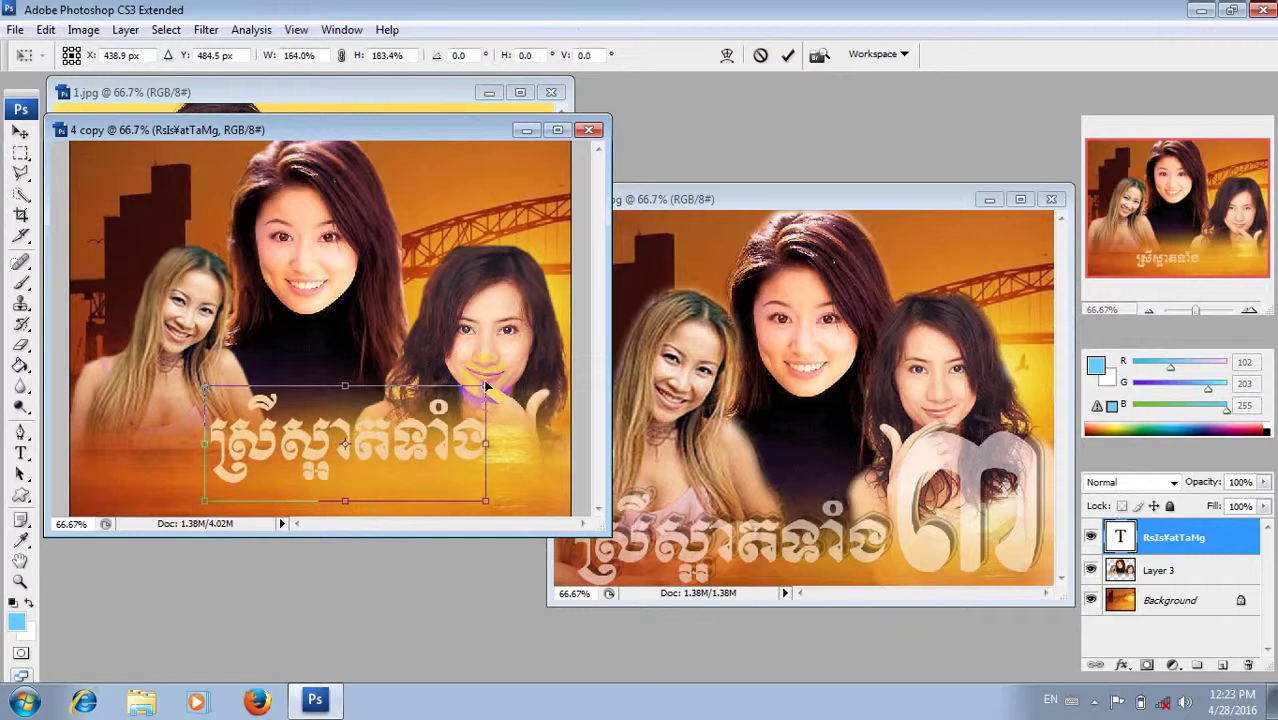
drag(432, 441, 312, 457)
drag(375, 418, 381, 413)
key(Return)
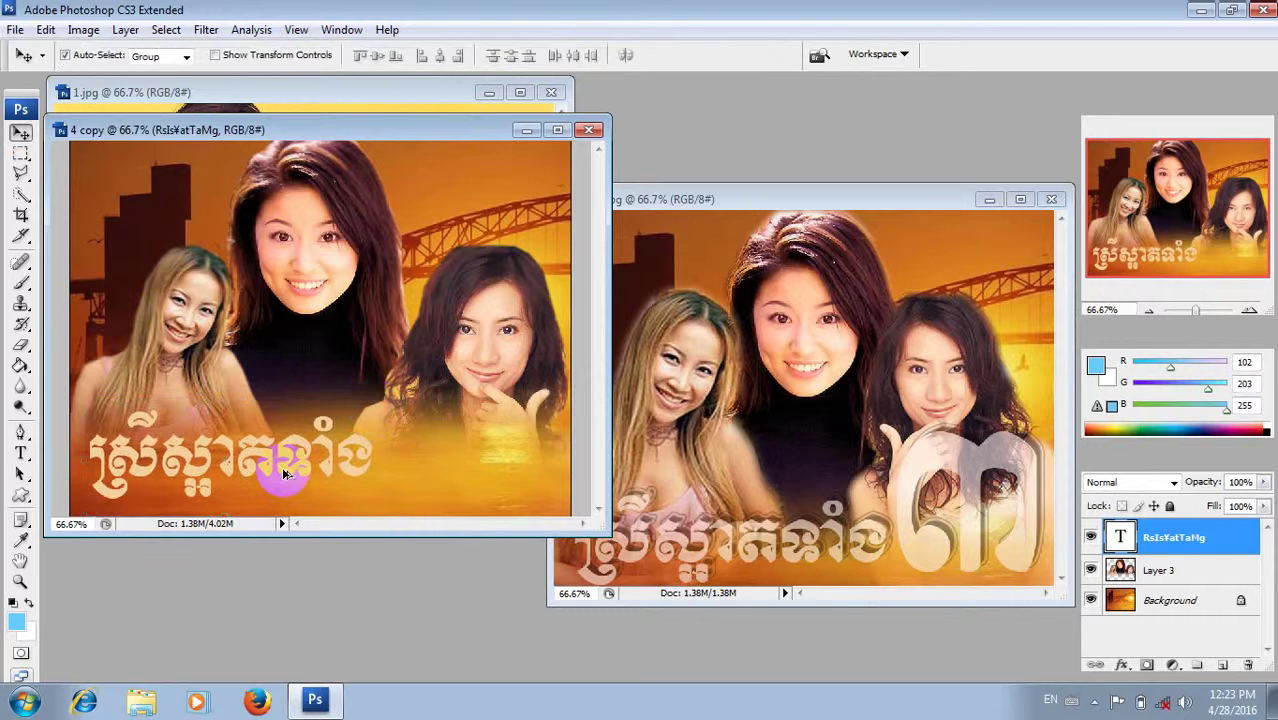
Step: Duplicate the title above the original and replace the copy's text with the Khmer numeral ៣ by entering 3
drag(286, 479, 451, 354)
click(21, 453)
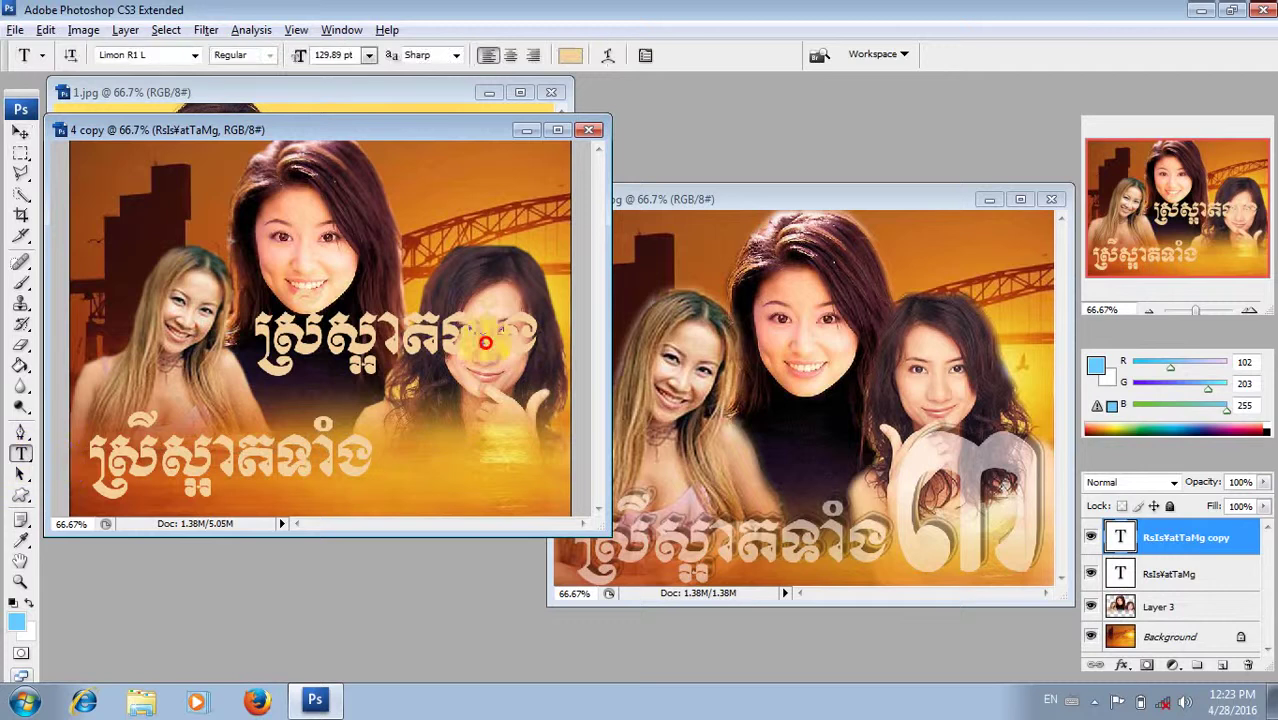
drag(551, 334, 480, 343)
click(263, 345)
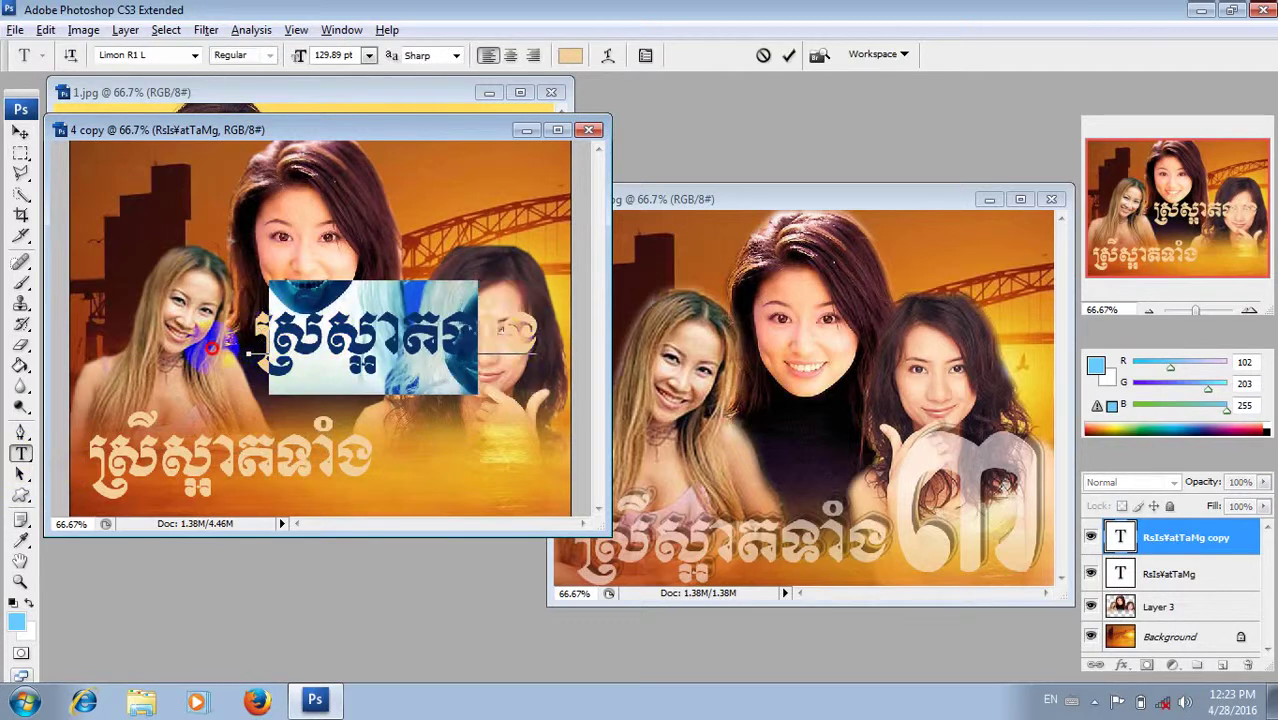
drag(254, 342, 620, 347)
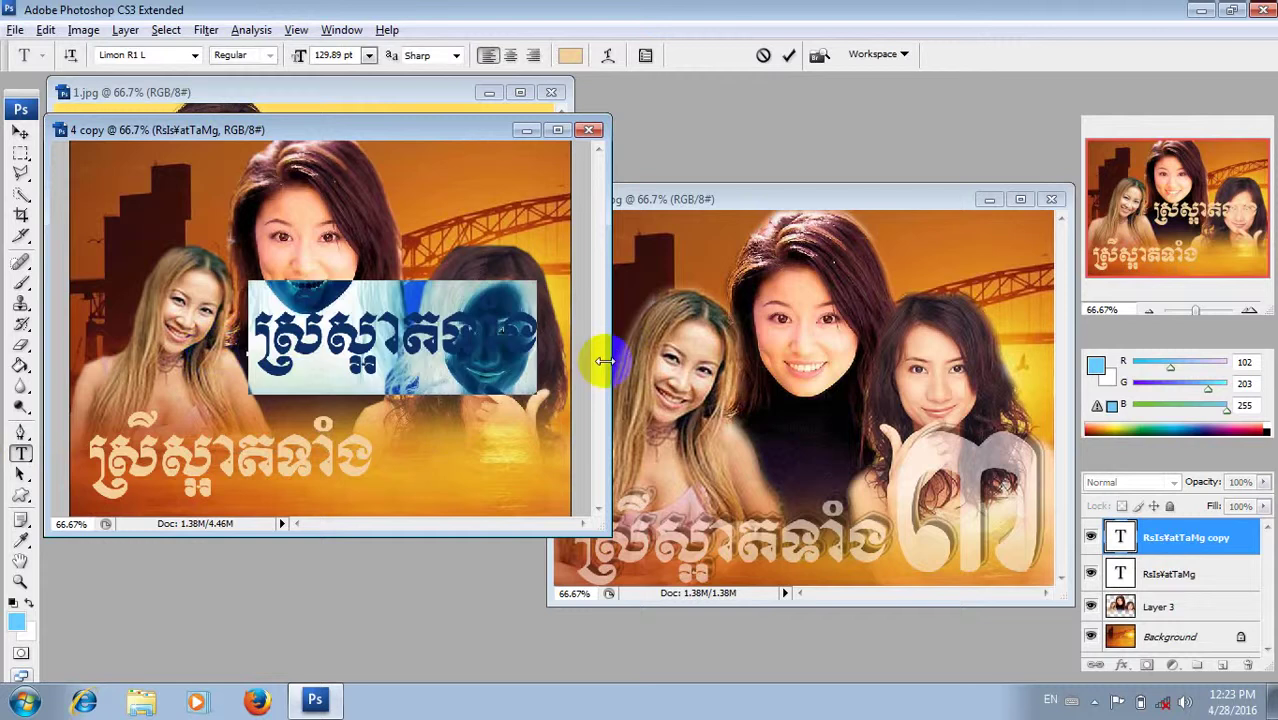
text(3)
click(21, 131)
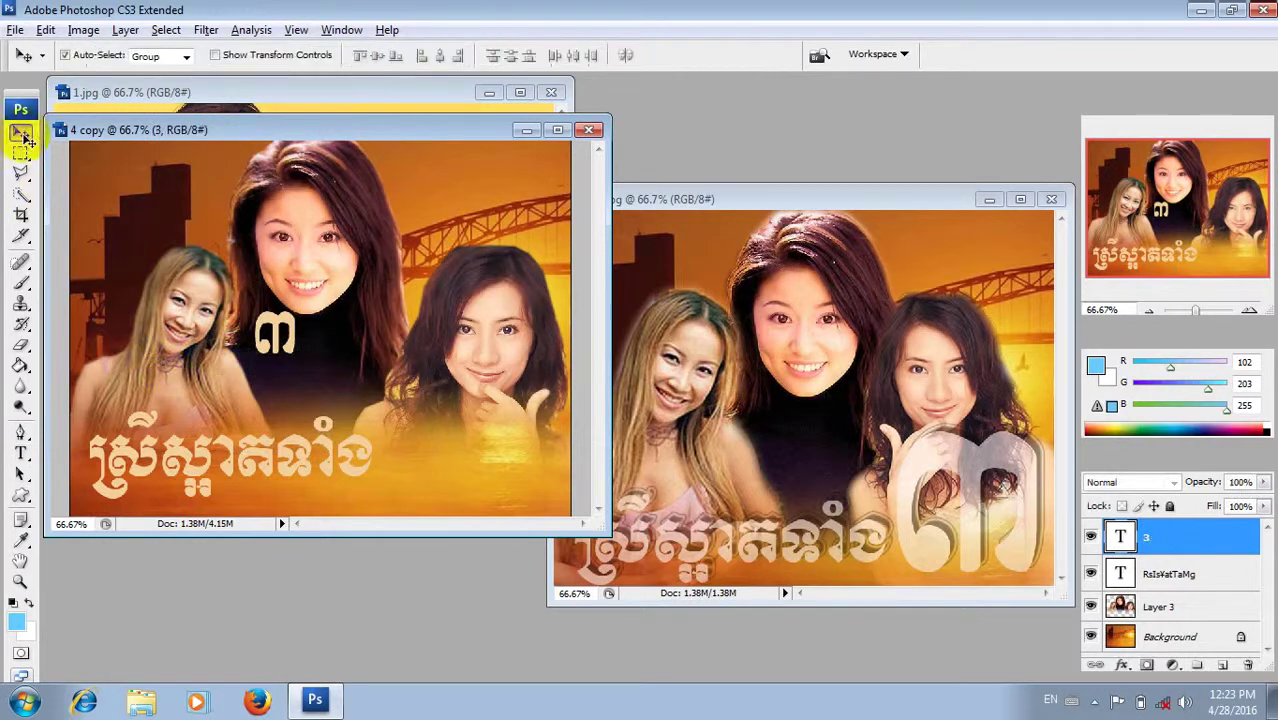
Step: Scale the ៣ numeral to about 410% width and 305% height and position it right after the title's last letter
drag(279, 328, 427, 448)
key(ctrl+t)
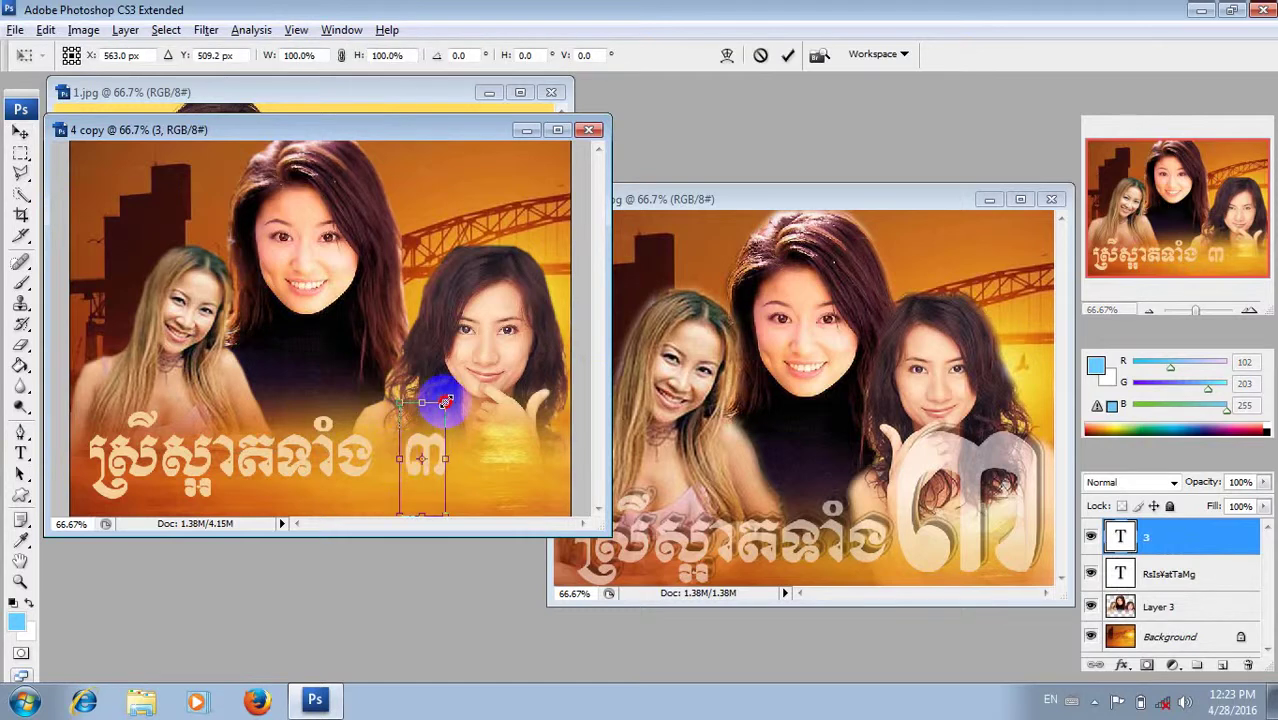
drag(445, 402, 597, 328)
drag(495, 461, 530, 458)
drag(486, 408, 507, 394)
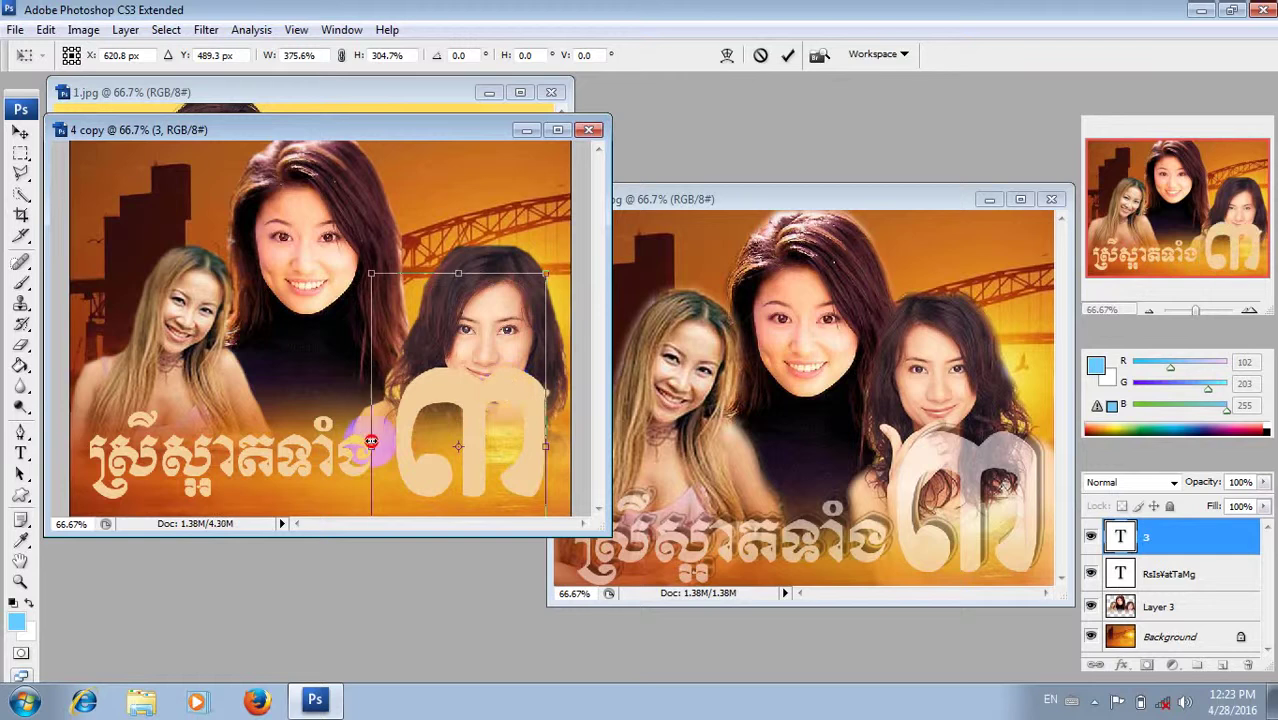
drag(371, 441, 355, 446)
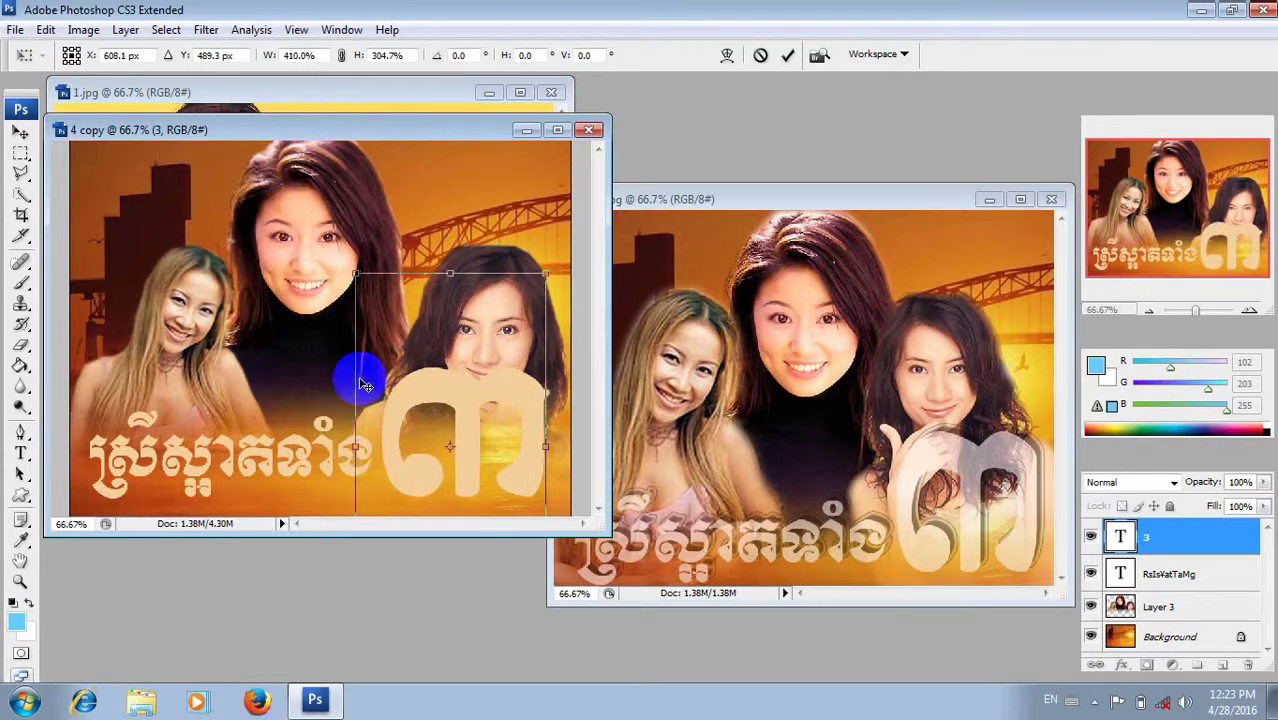
key(Return)
click(464, 403)
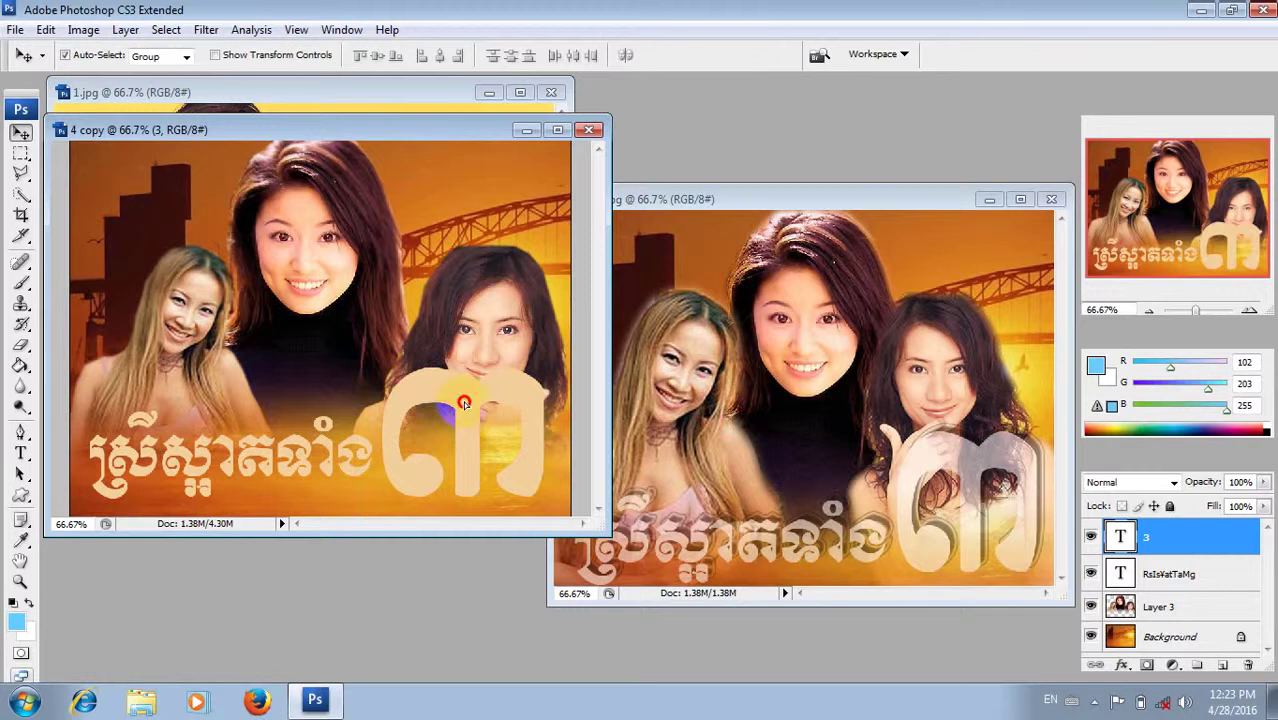
drag(464, 403, 452, 412)
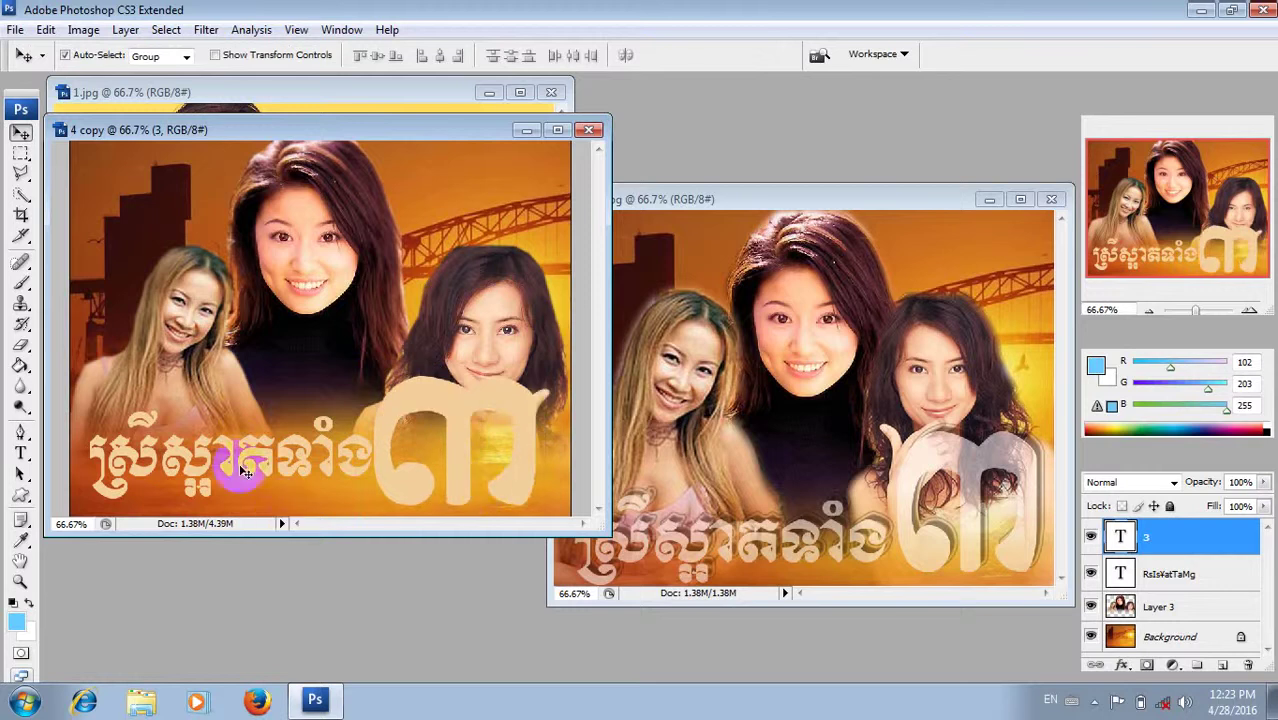
click(21, 133)
click(430, 416)
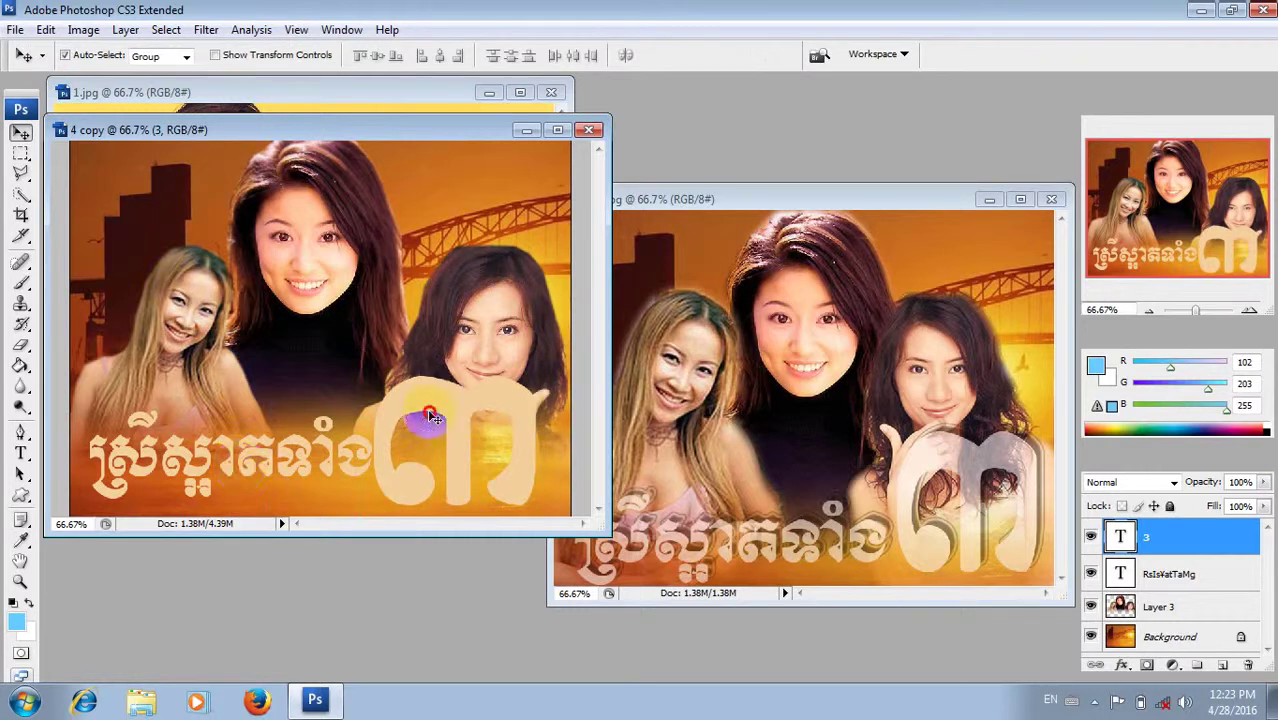
Step: Rasterize both the numeral and the Khmer title text layers
click(1161, 537)
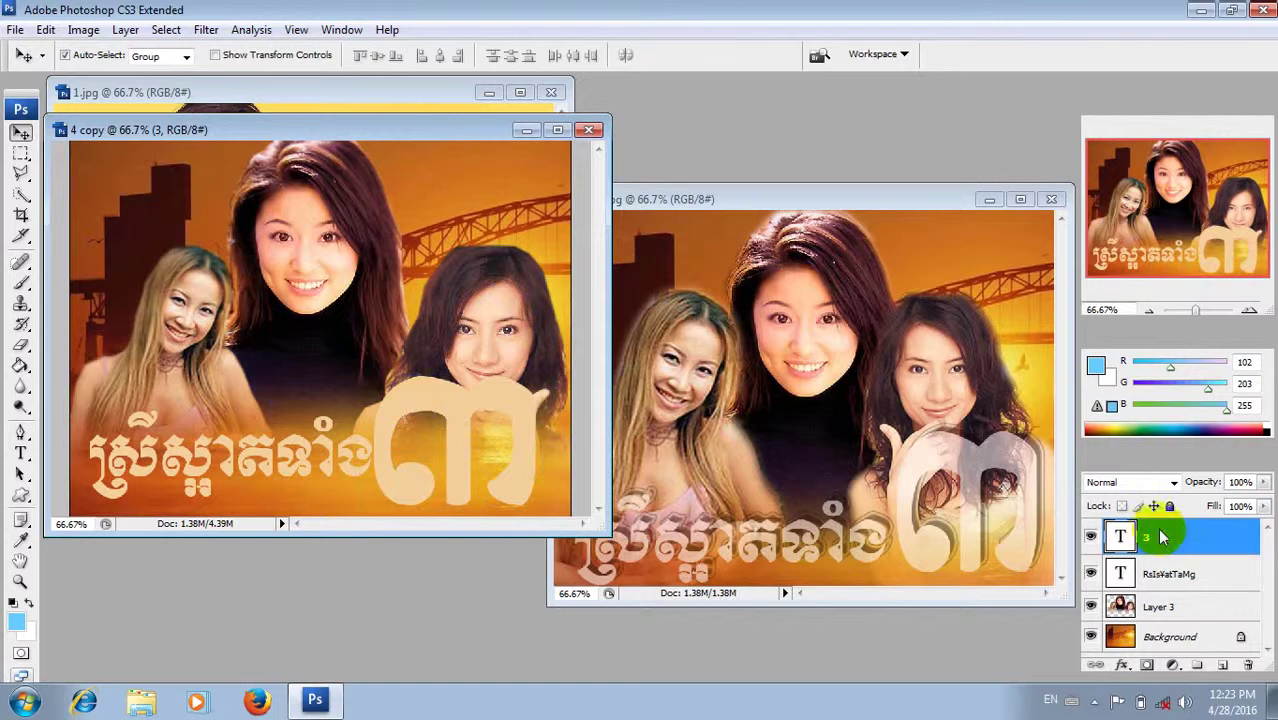
right_click(1161, 537)
click(1038, 340)
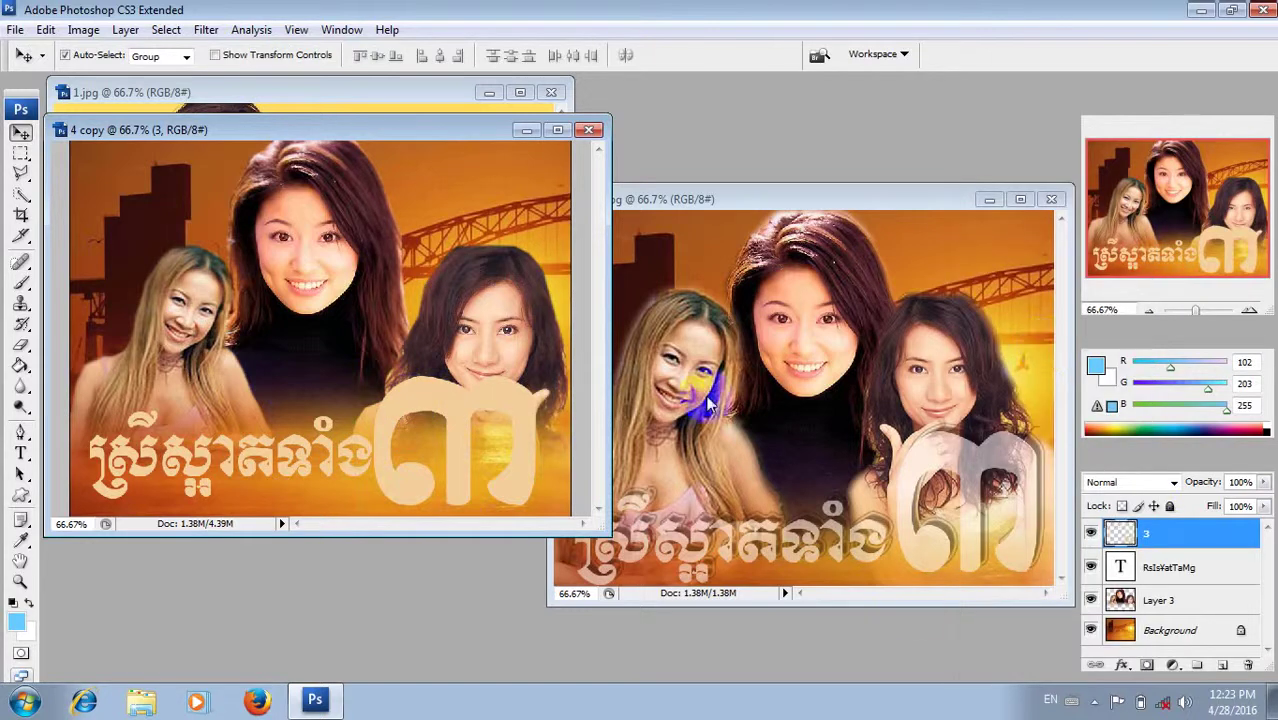
click(1150, 567)
right_click(1145, 569)
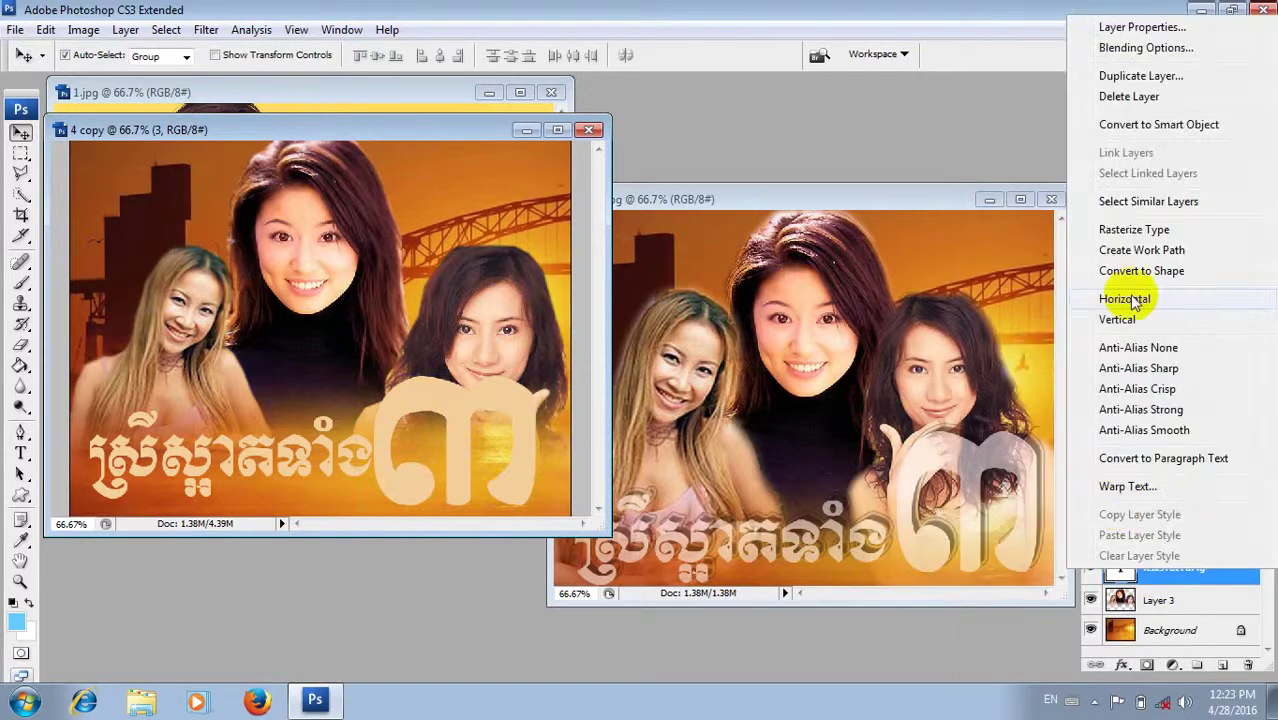
click(1134, 229)
Step: Merge the rasterized numeral and title layers into one layer
click(424, 397)
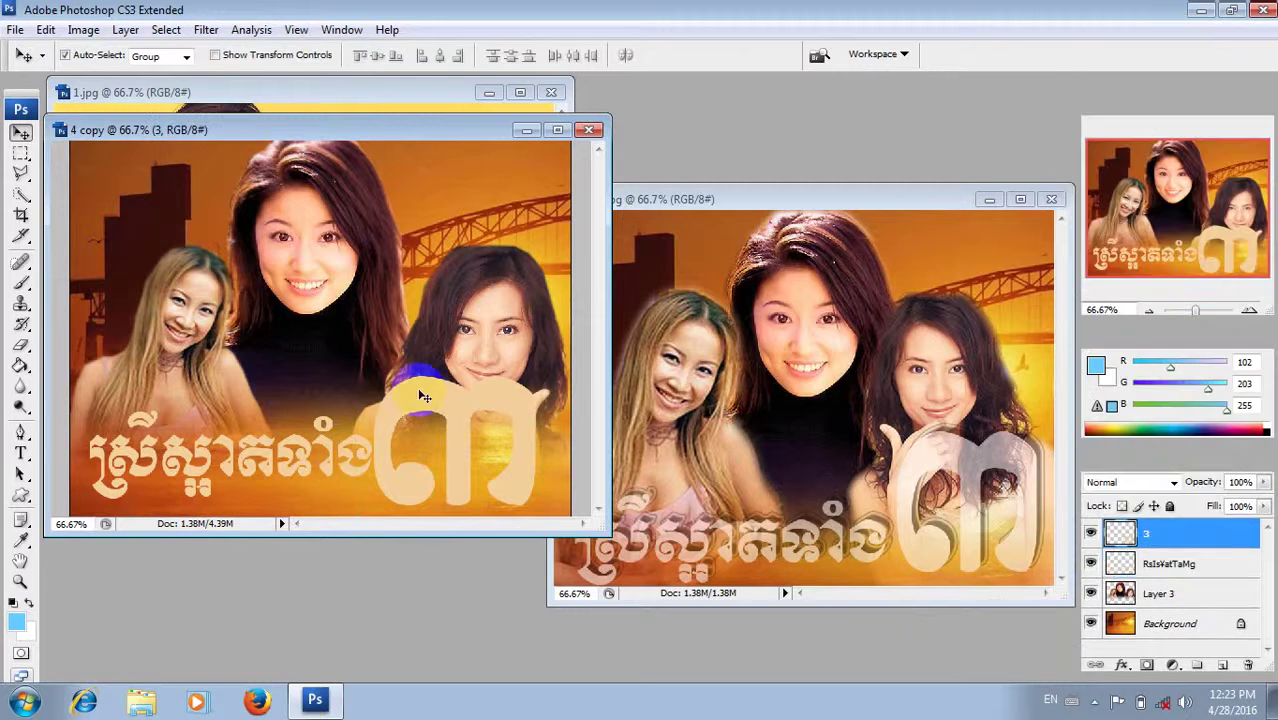
shift+click(1160, 565)
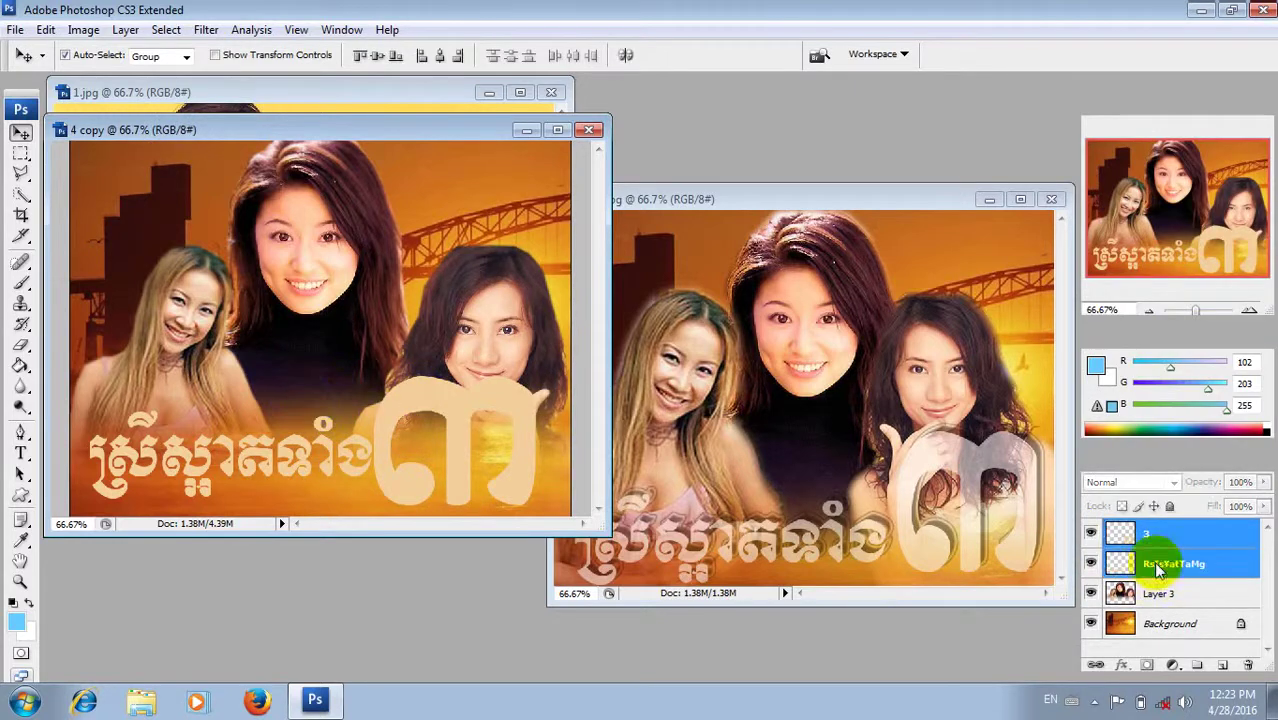
click(980, 528)
key(ctrl+e)
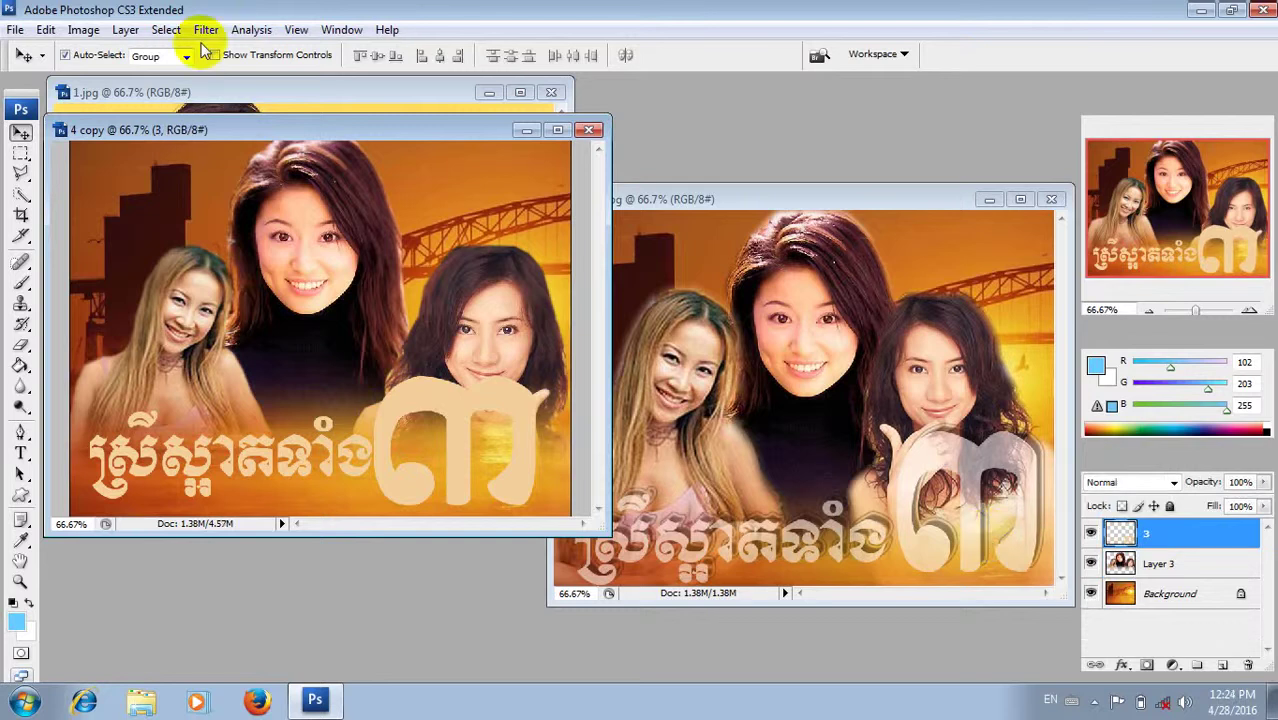
Step: Add a Drop Shadow to the merged title layer with Normal blend mode and the V-shaped inverted-cone contour
click(138, 32)
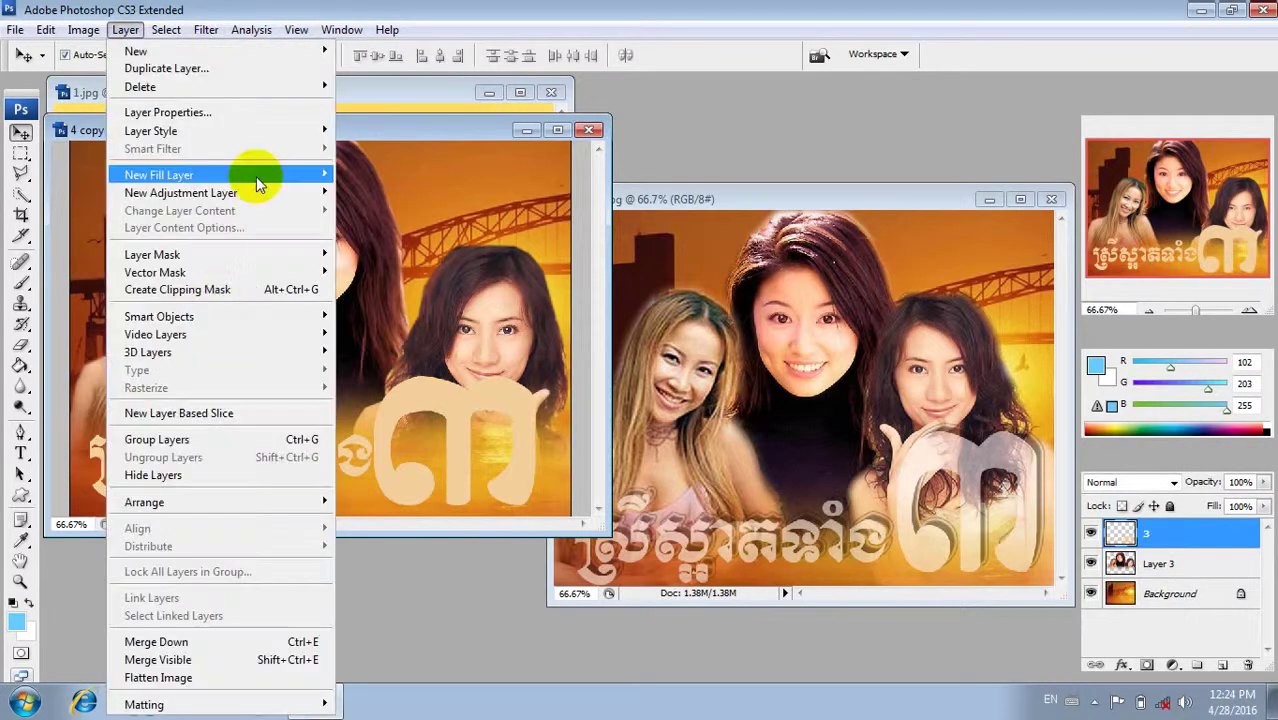
mouse_move(251, 131)
click(386, 156)
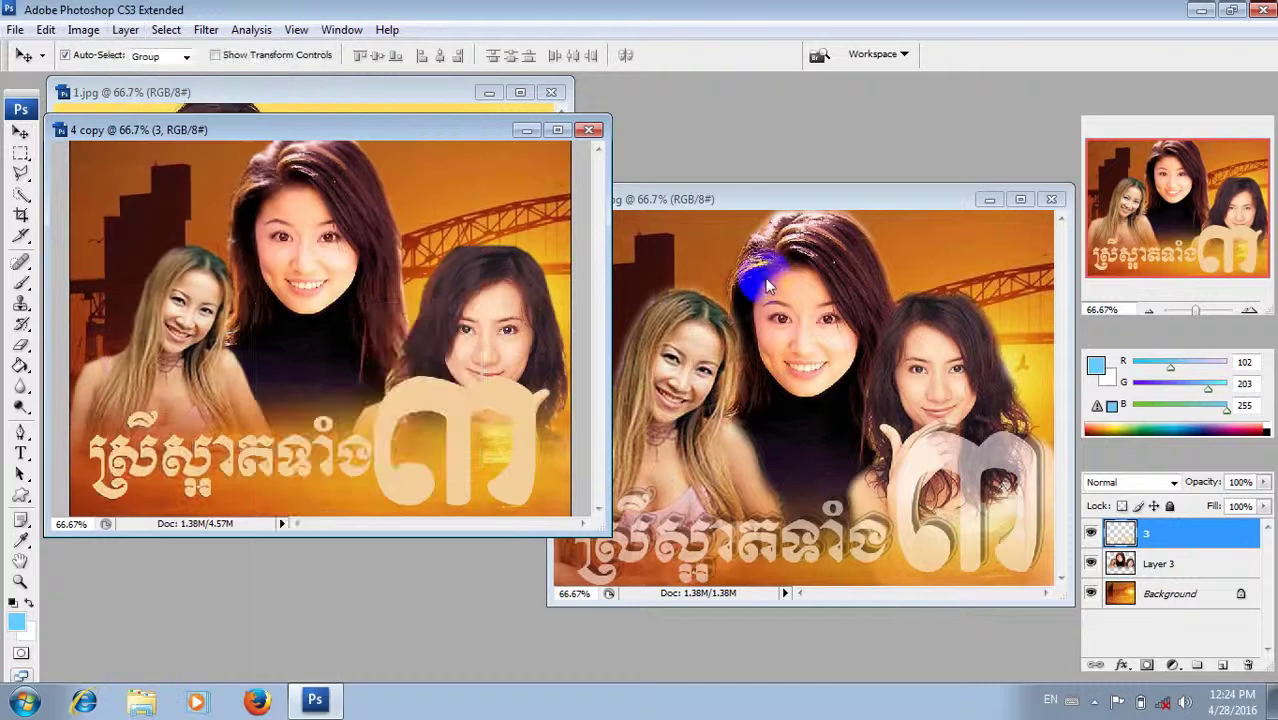
drag(592, 311, 799, 197)
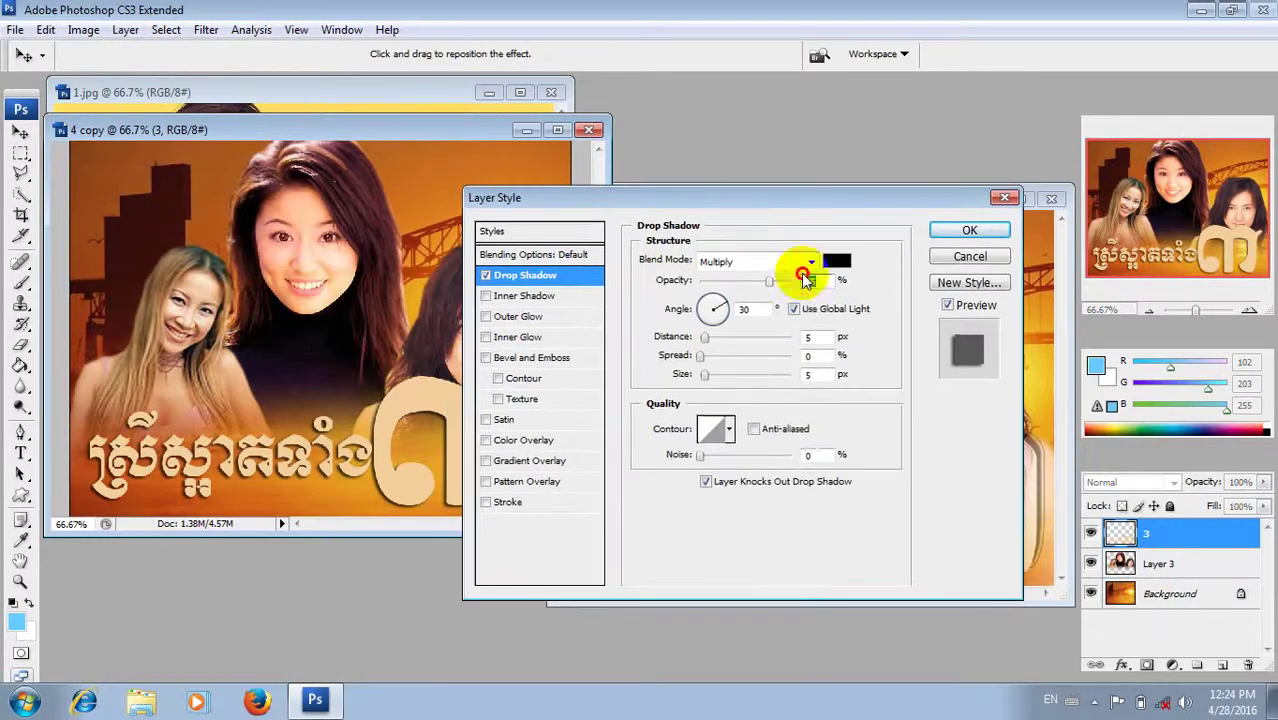
click(790, 263)
click(718, 12)
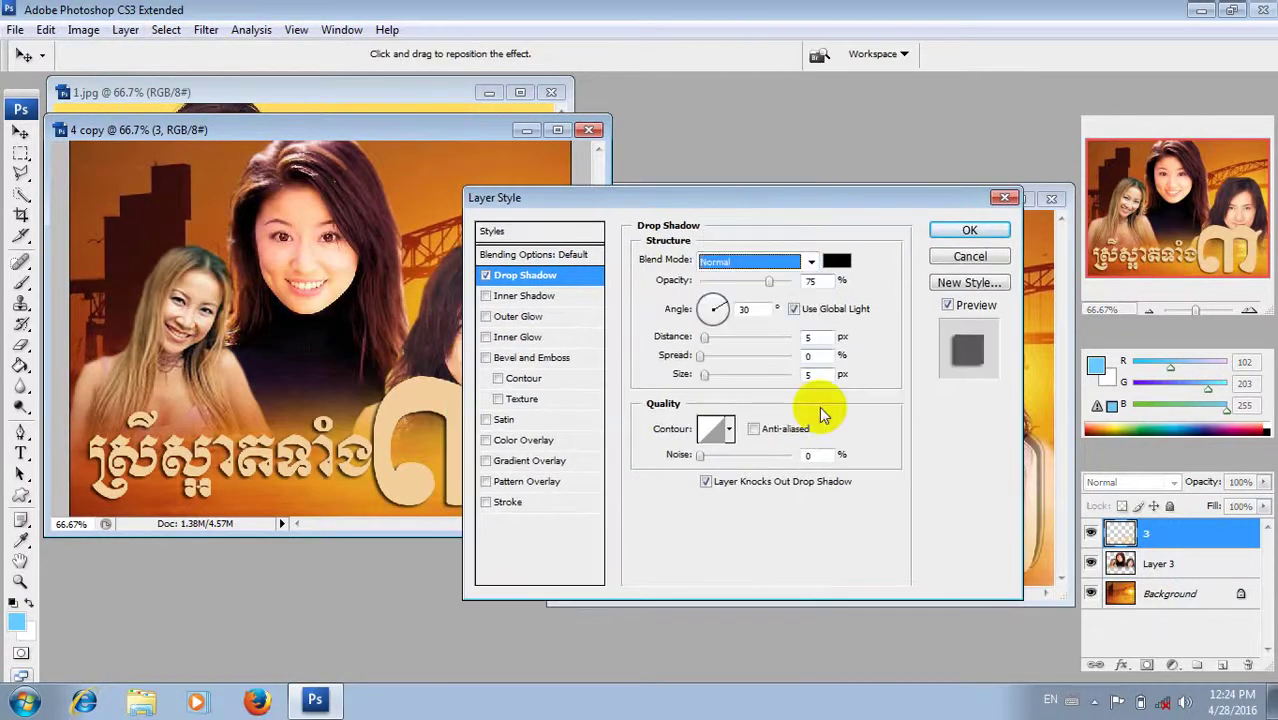
click(724, 434)
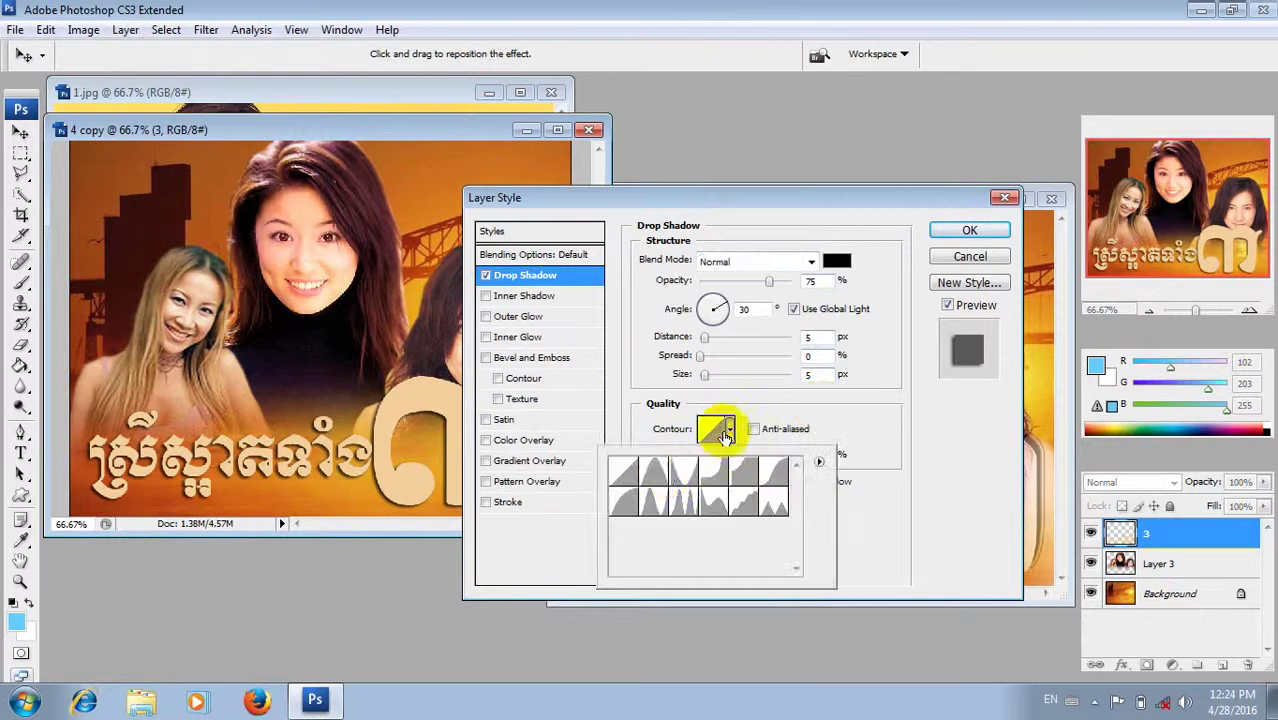
click(684, 470)
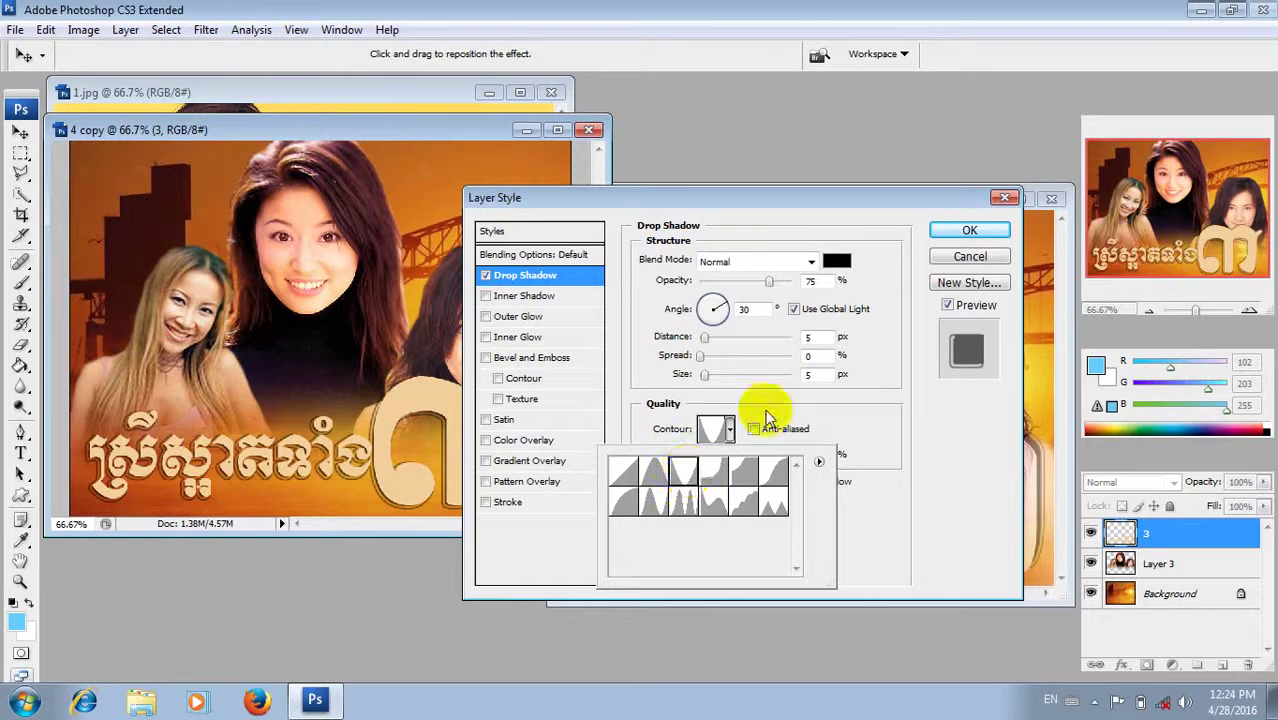
Step: Set the drop shadow's opacity to 100%, its spread to 53% and its size to 10 px
click(762, 283)
drag(762, 283, 792, 281)
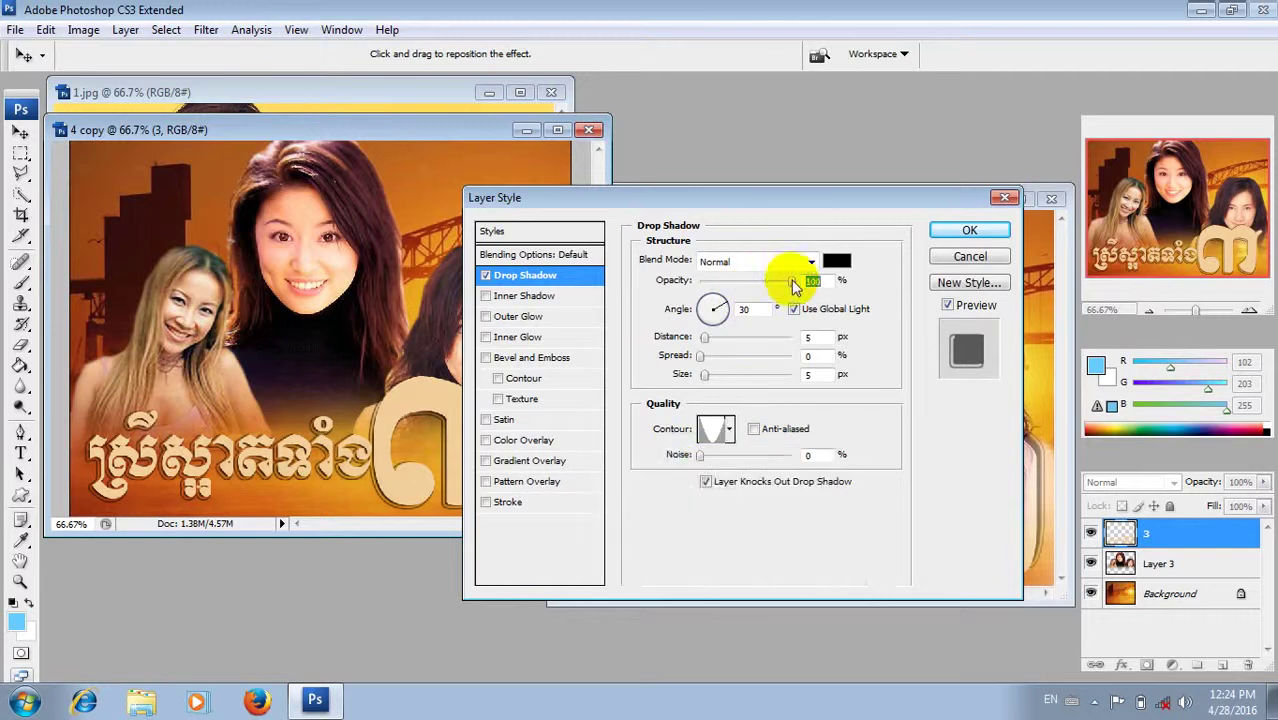
drag(707, 375, 748, 360)
click(705, 358)
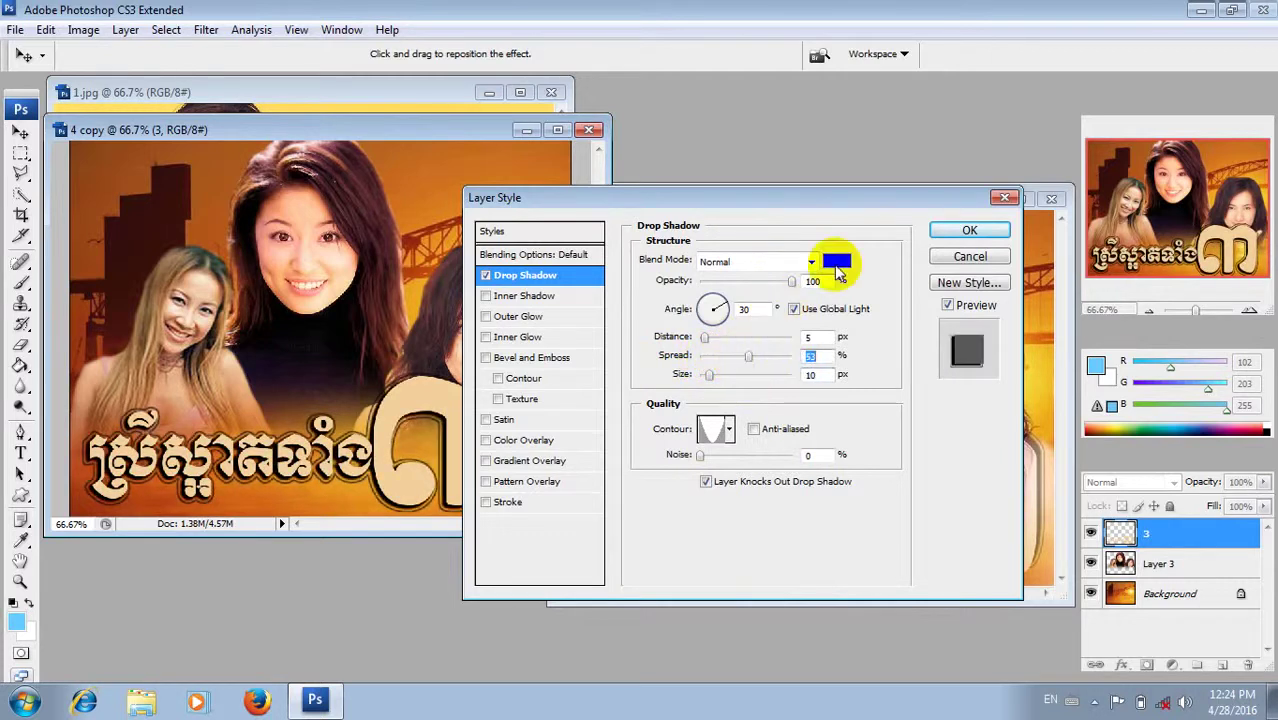
Step: Change the drop shadow's color to dark gray and apply the layer style to the title
click(836, 261)
drag(697, 330, 713, 449)
click(1100, 248)
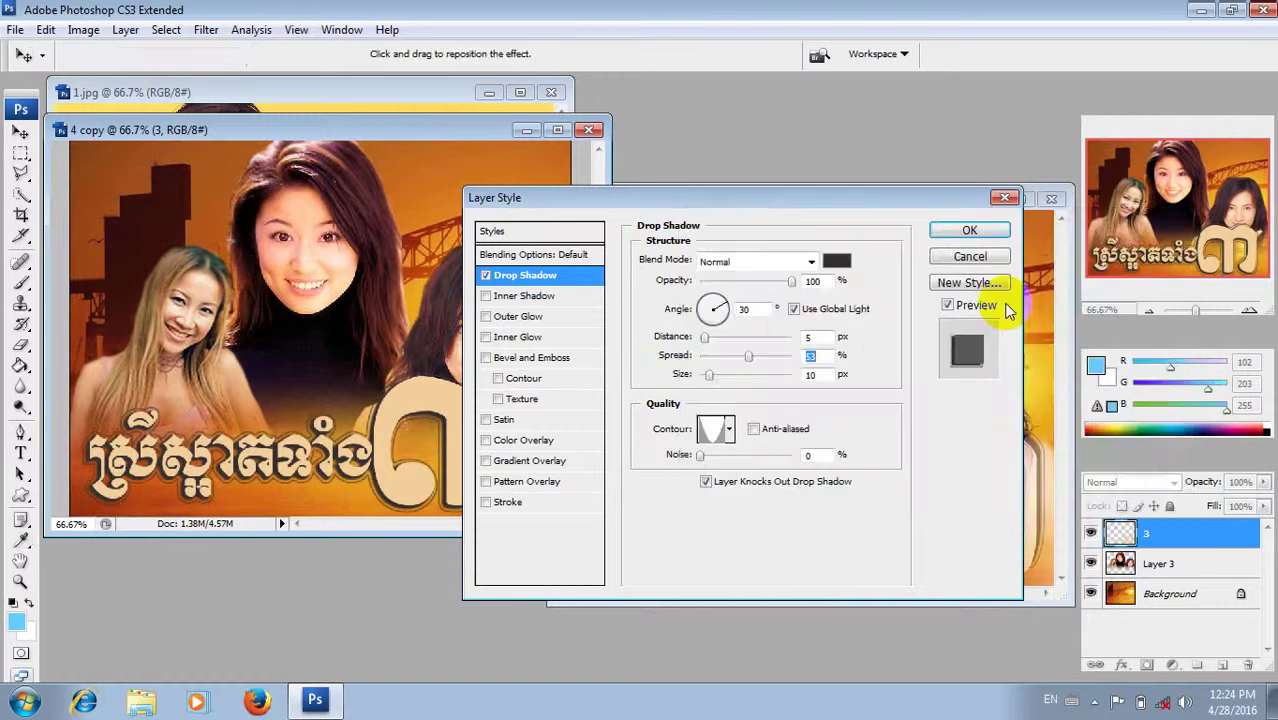
click(991, 233)
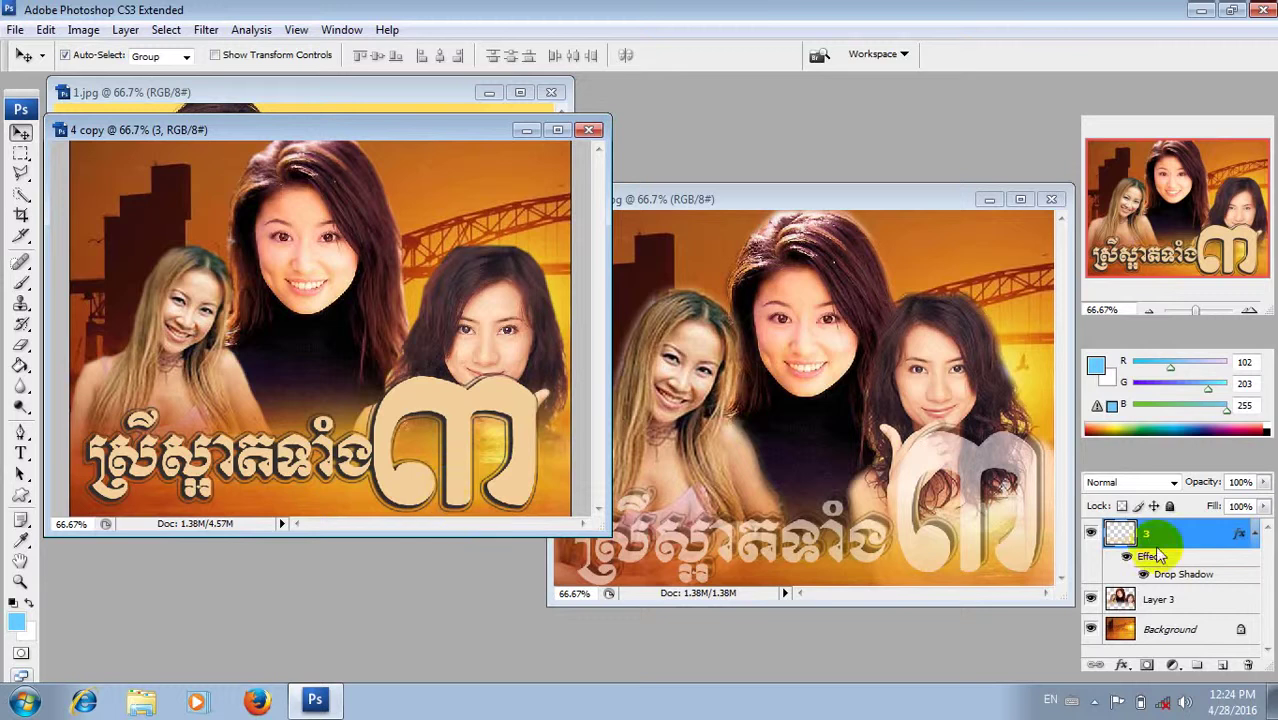
Step: Lower the title layer's opacity to 61% and merge all layers into the background
click(1255, 480)
drag(1258, 483, 1228, 508)
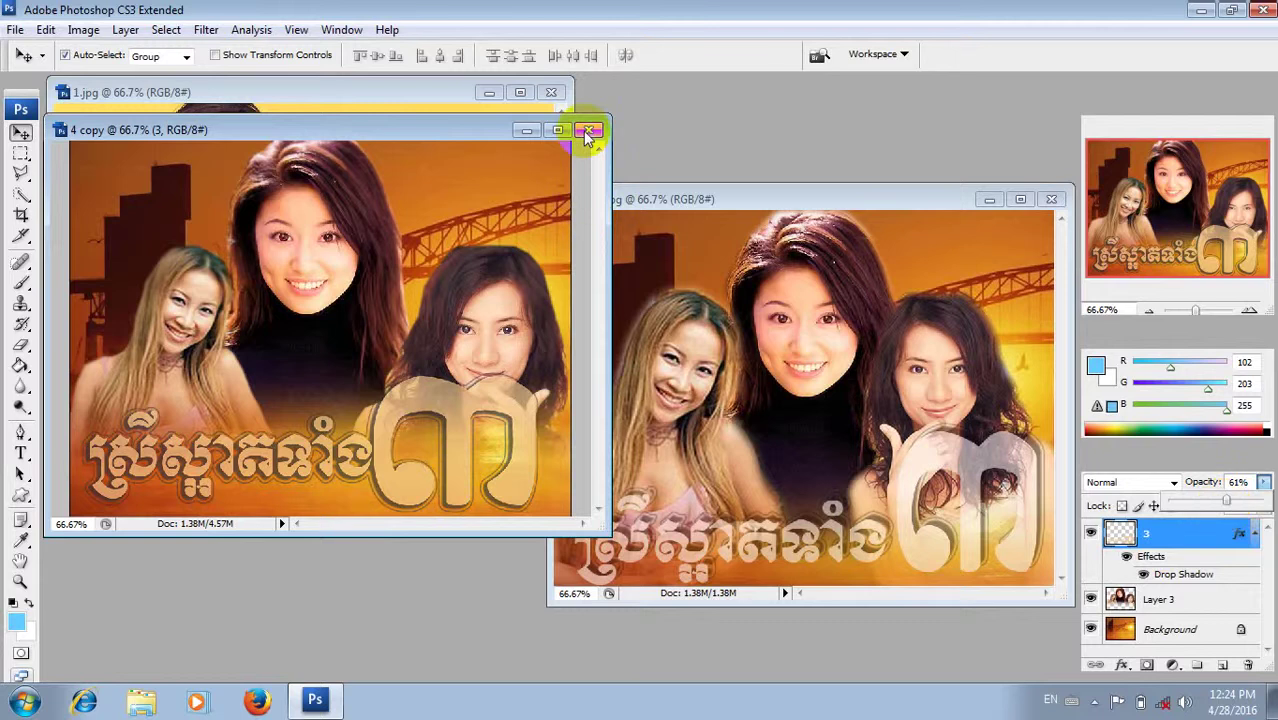
shift+click(1165, 632)
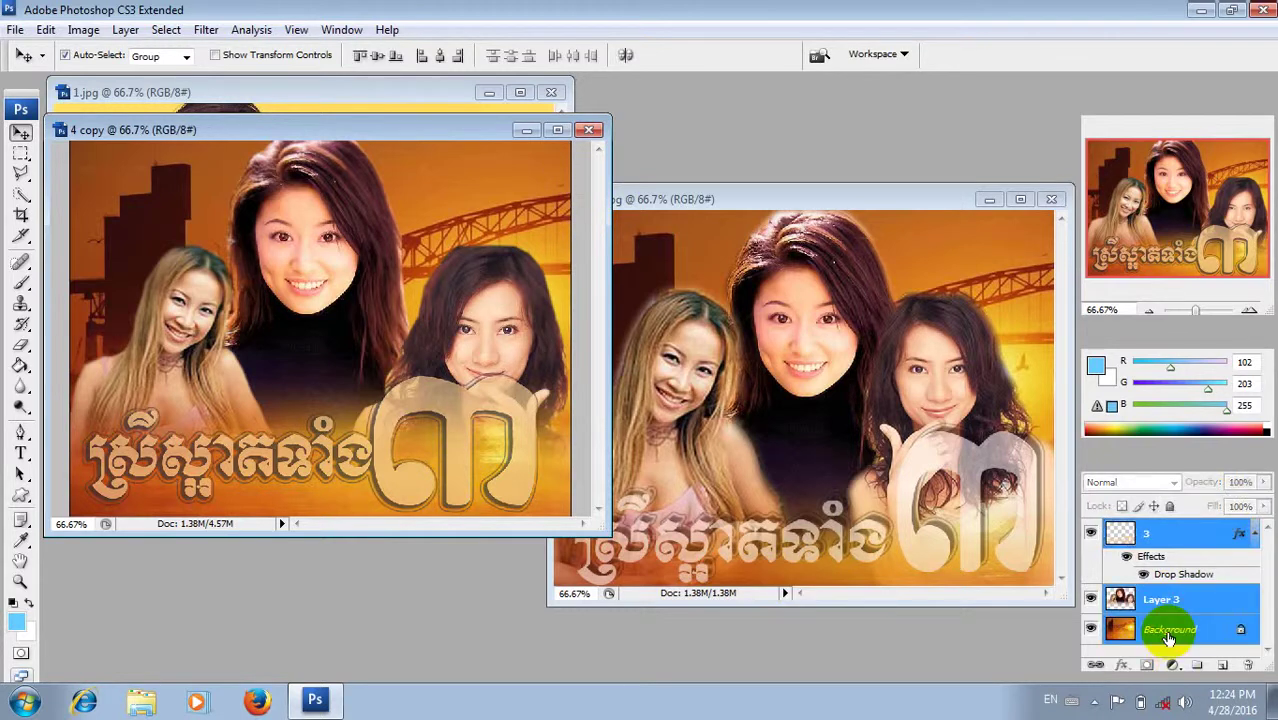
key(ctrl+e)
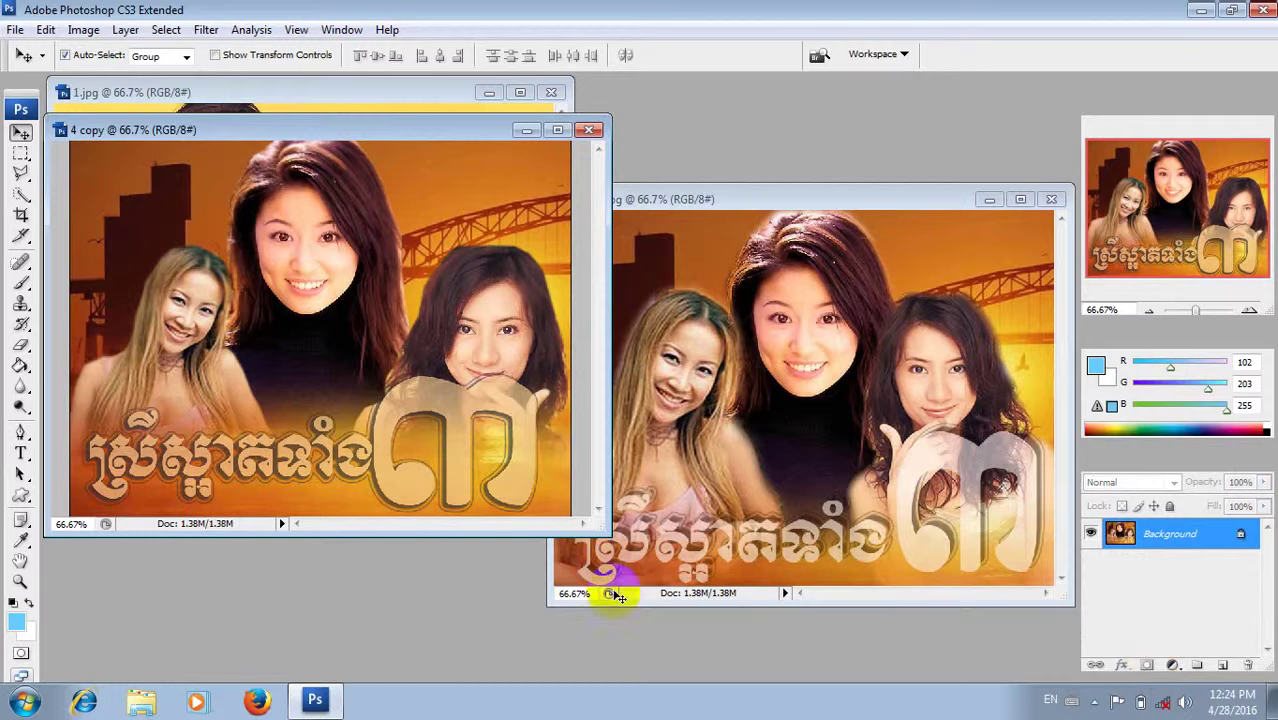
Step: Line up the 4 copy window beside Finish.jpg and bring it in front of 1.jpg to compare both composites
double_click(385, 132)
click(358, 163)
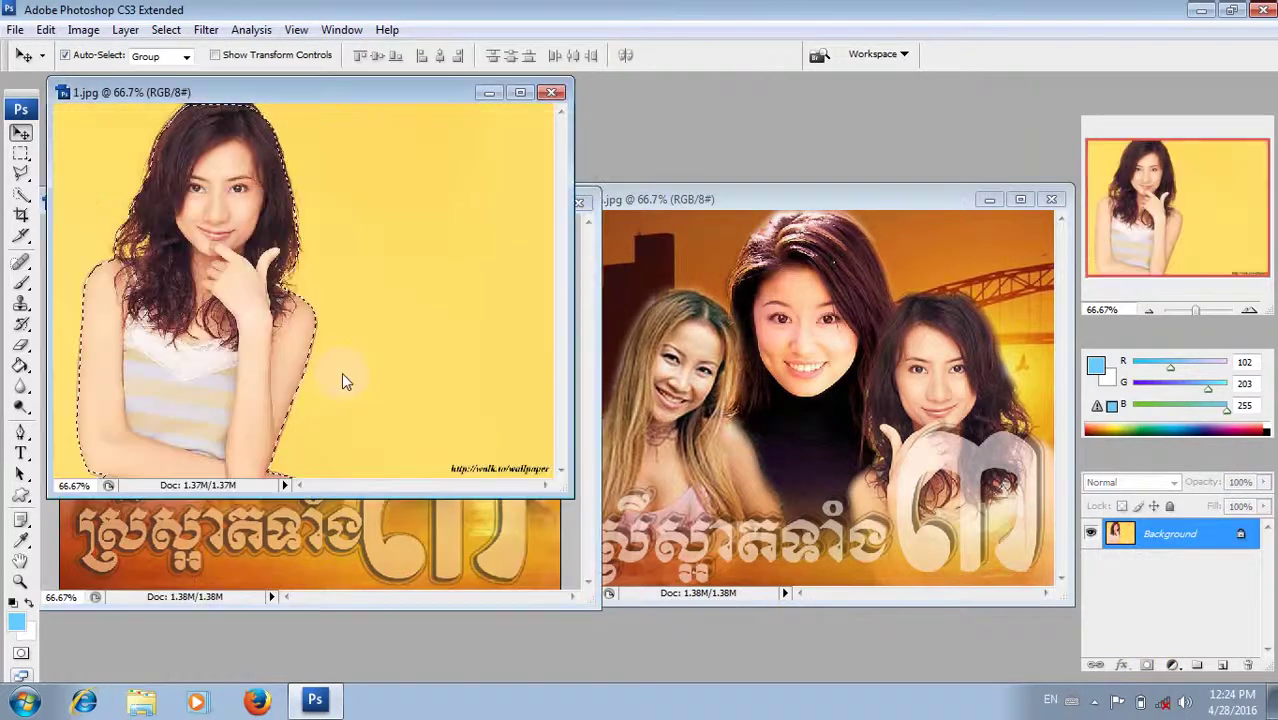
click(319, 552)
click(322, 557)
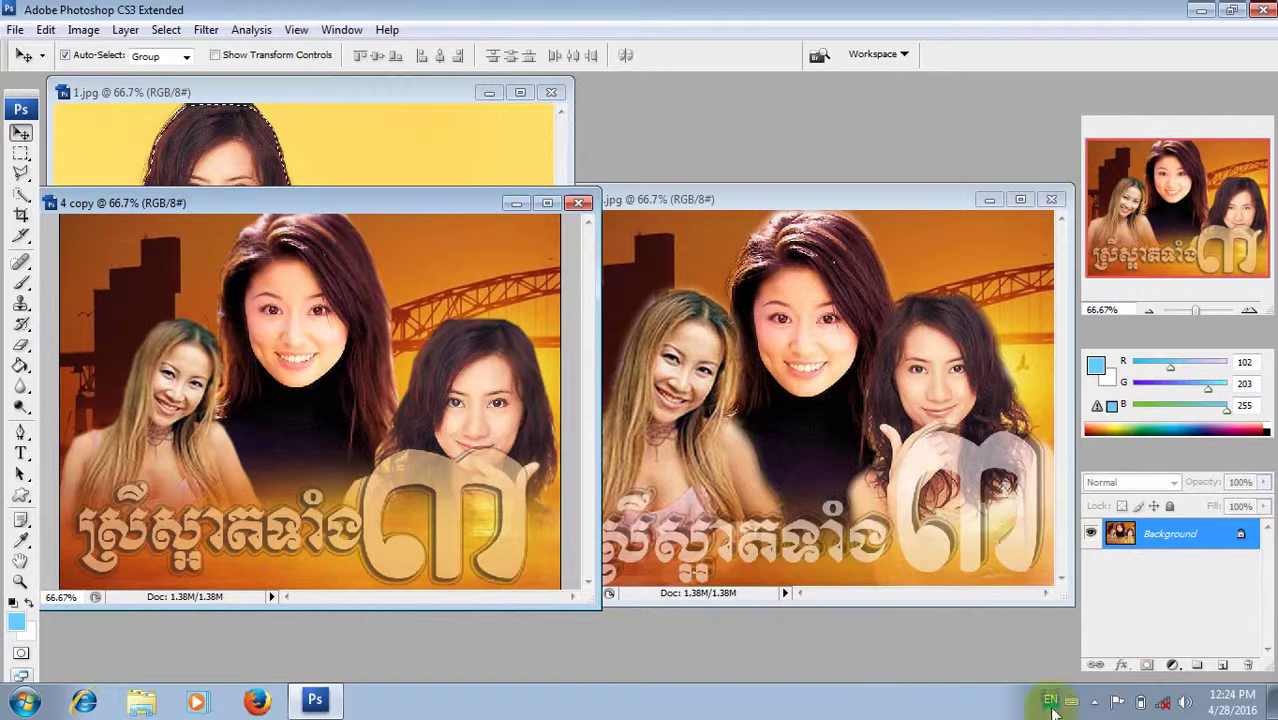